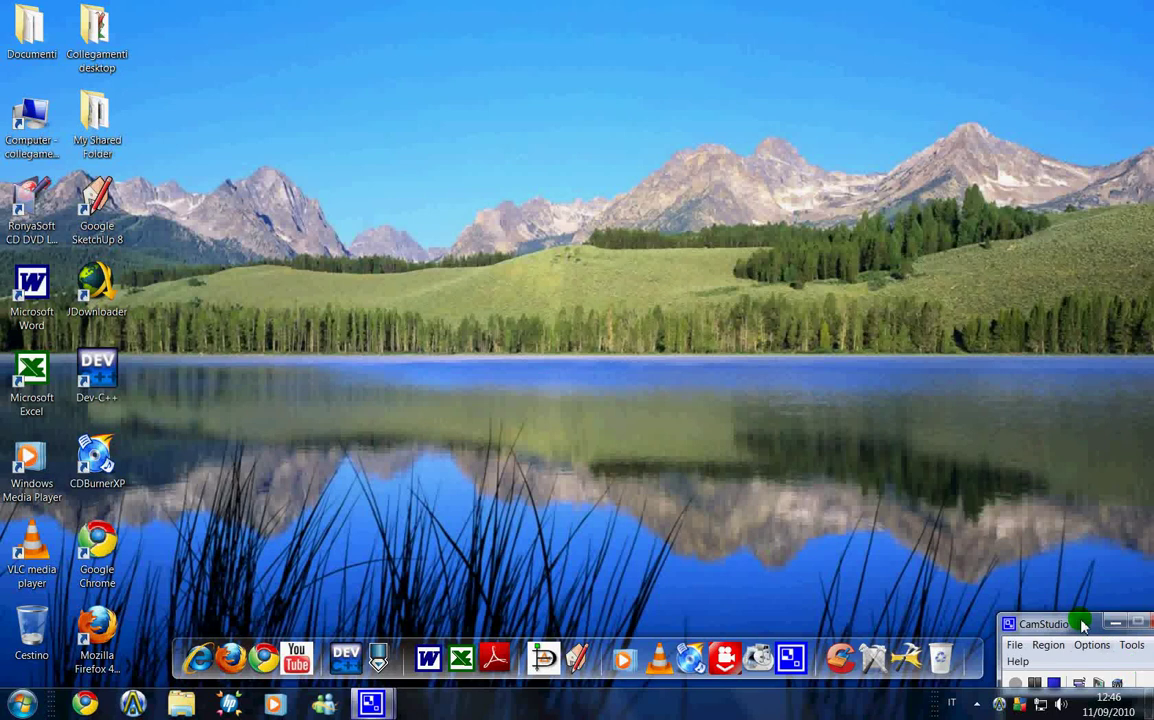
Launch SketchUp 8 and start a new model from the Simple Template - Feet and Inches
click(1115, 623)
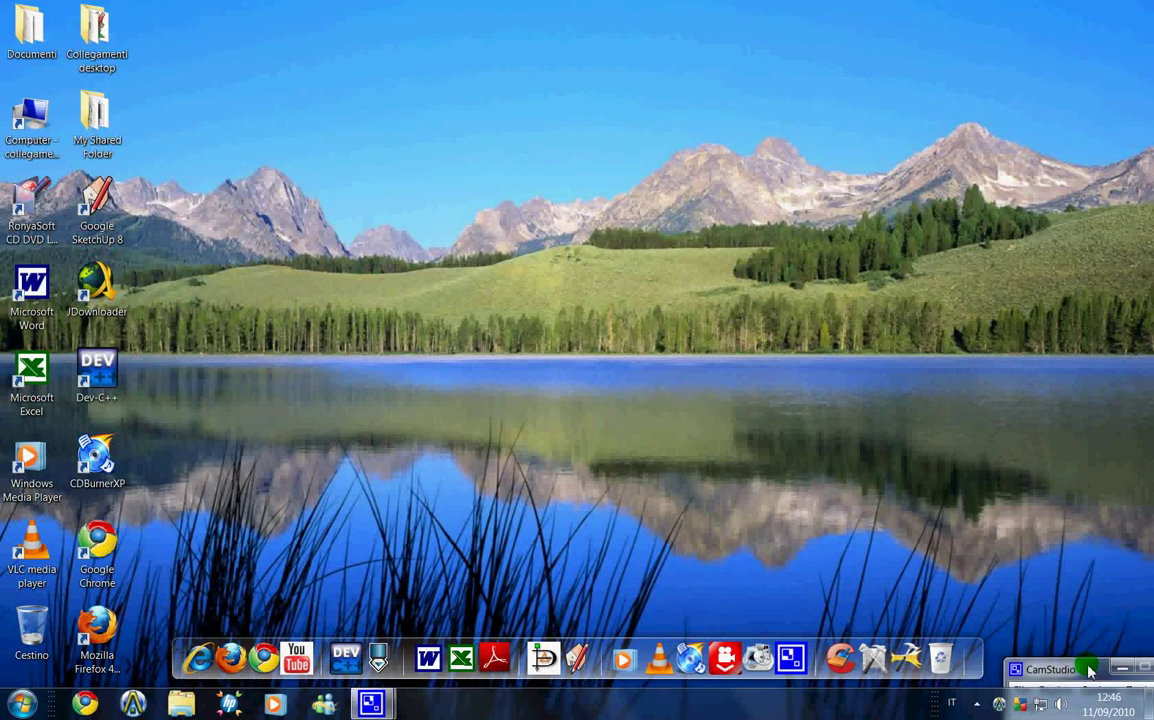
click(577, 650)
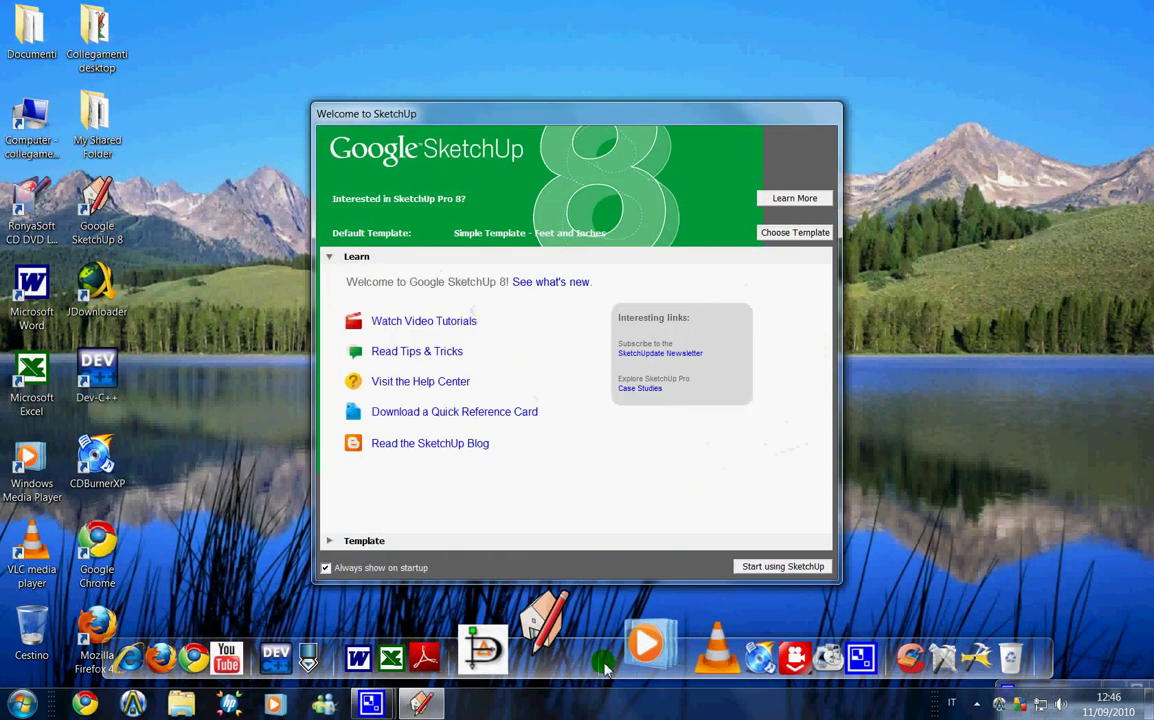
click(783, 236)
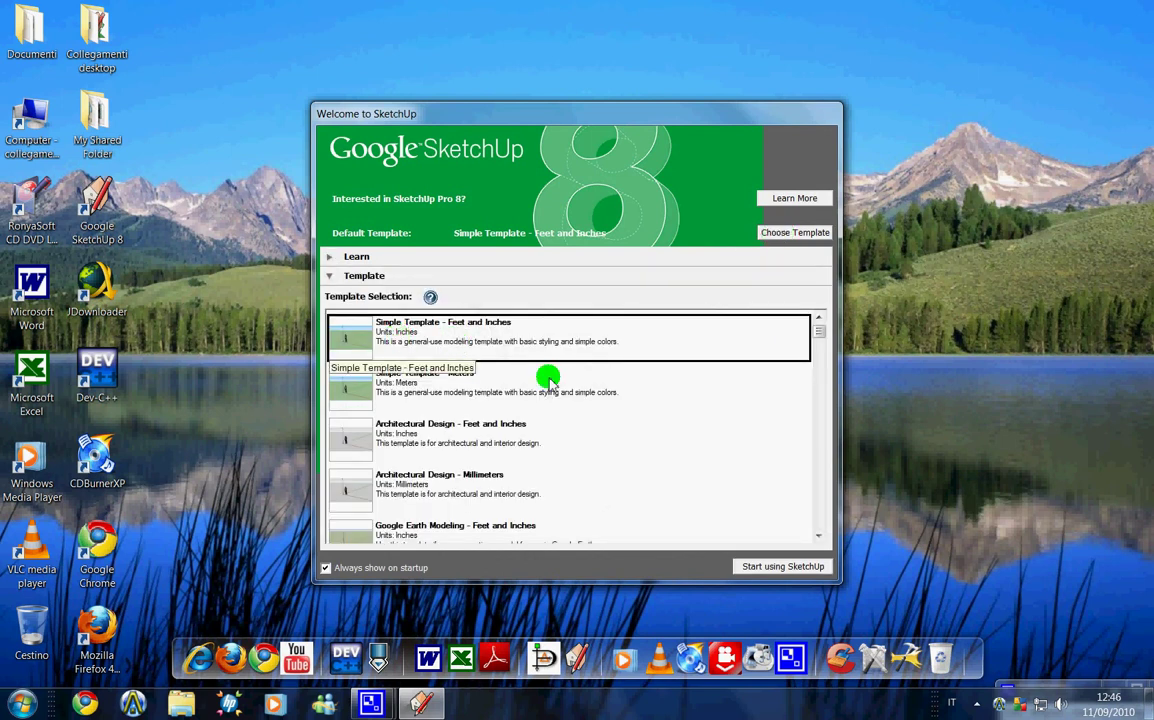
click(752, 568)
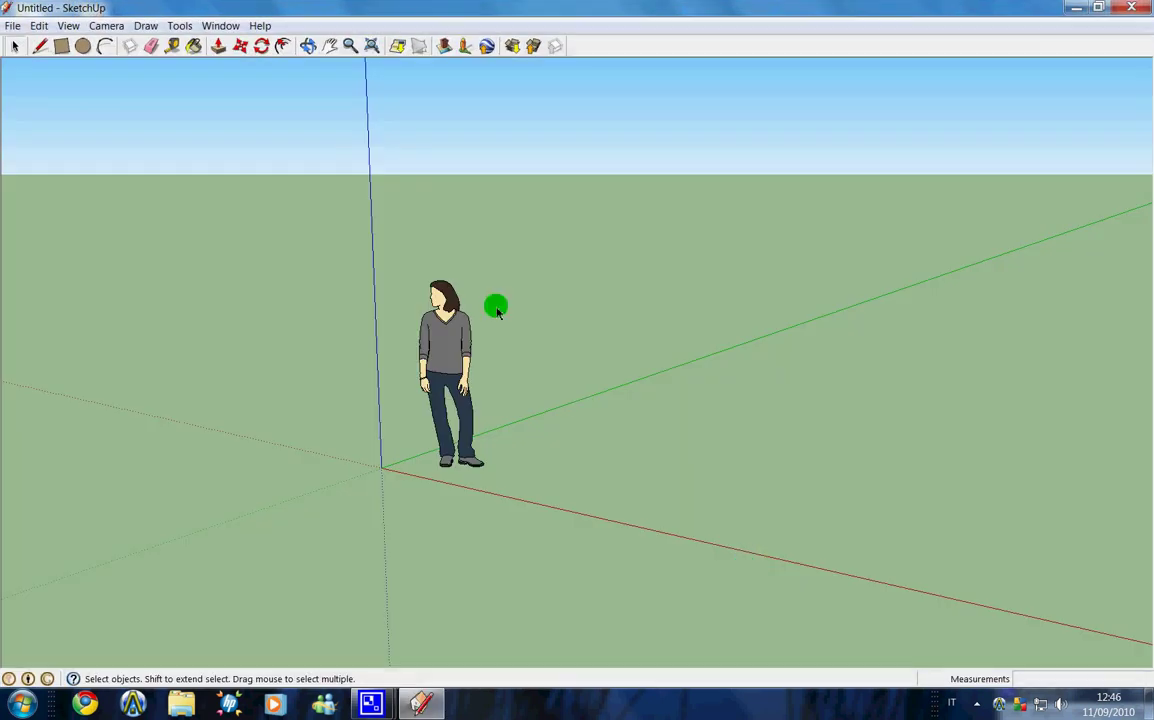
Erase the default person figure and draw a long footprint rectangle from the origin
right_click(446, 335)
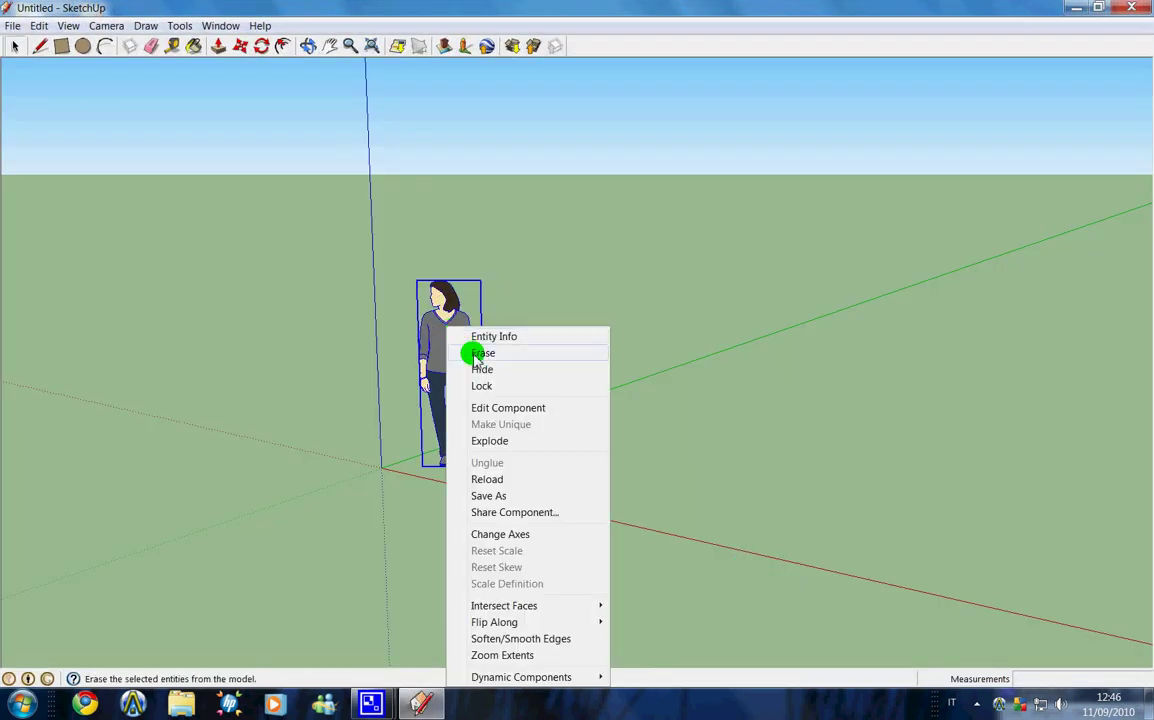
click(474, 354)
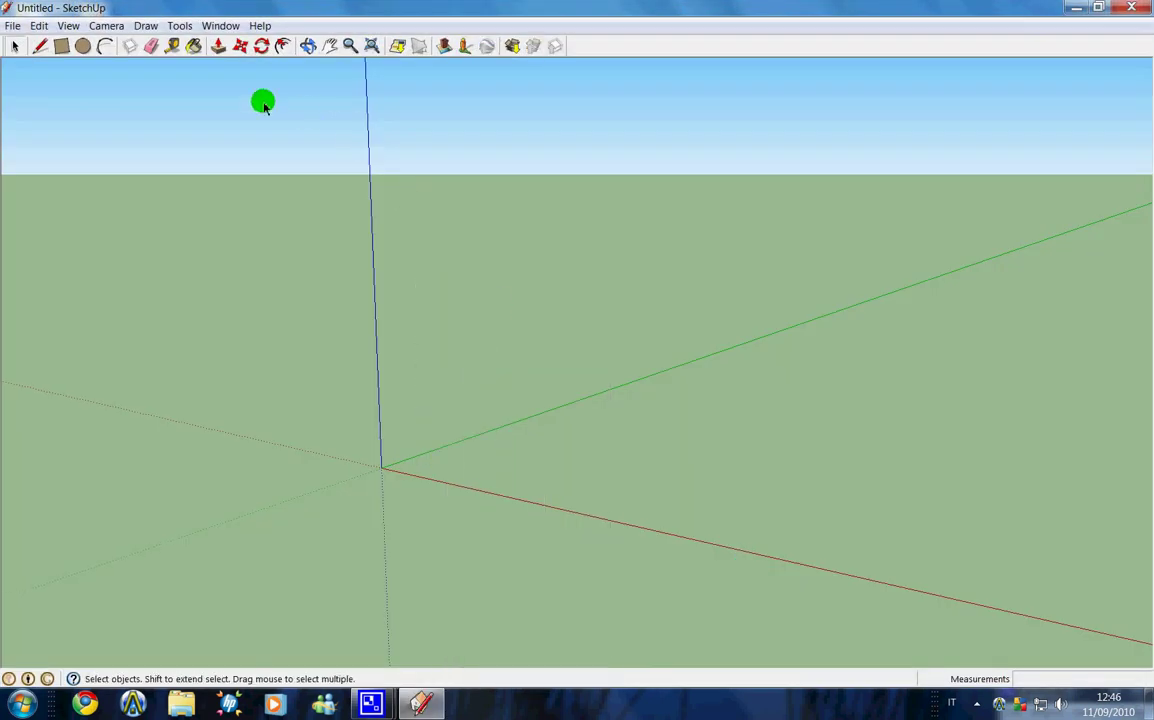
click(62, 47)
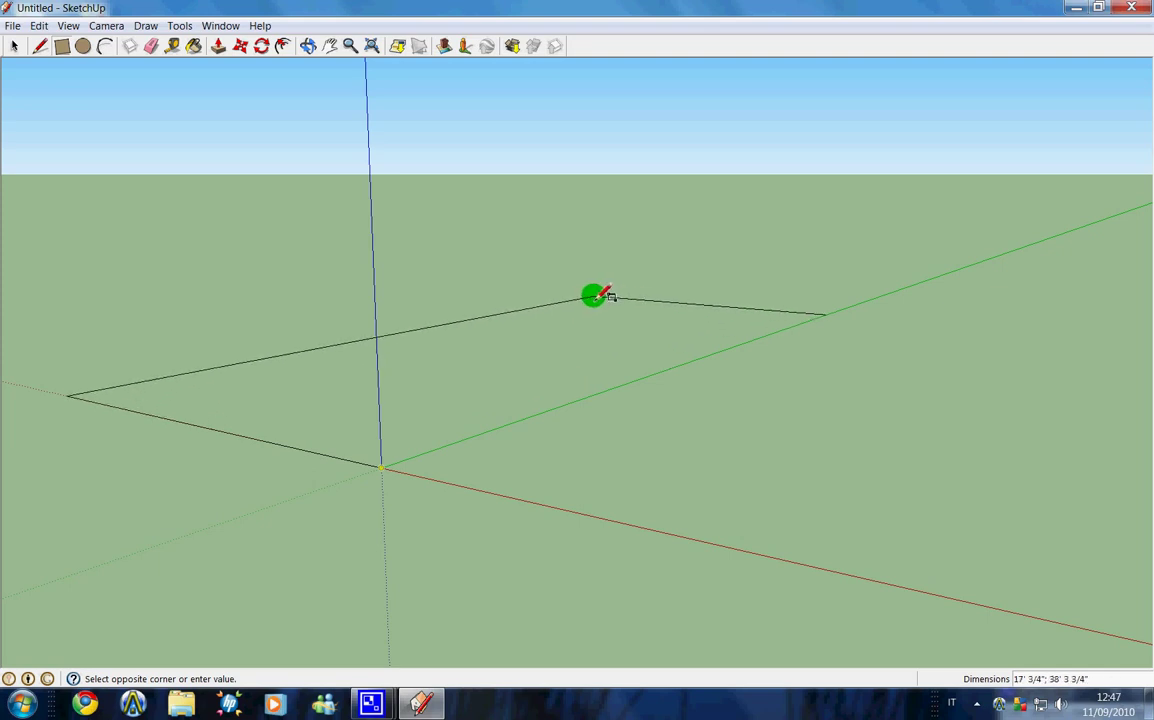
click(596, 296)
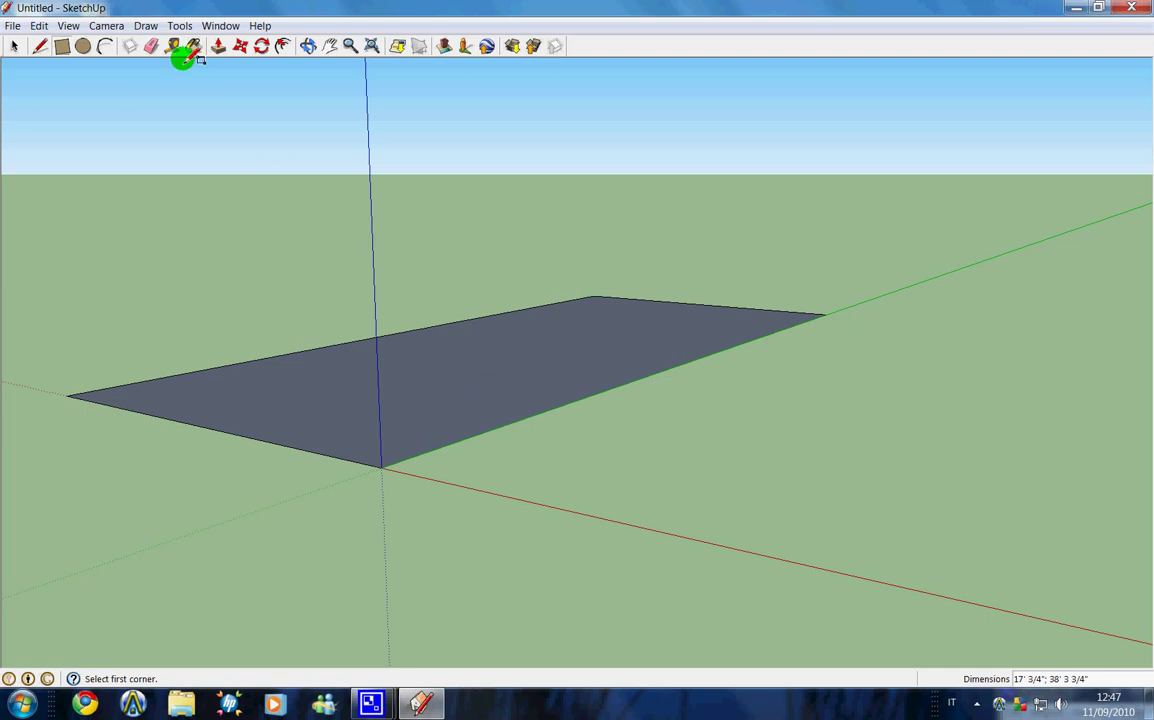
Push/Pull the footprint up into a solid box 5' 8" tall
click(218, 47)
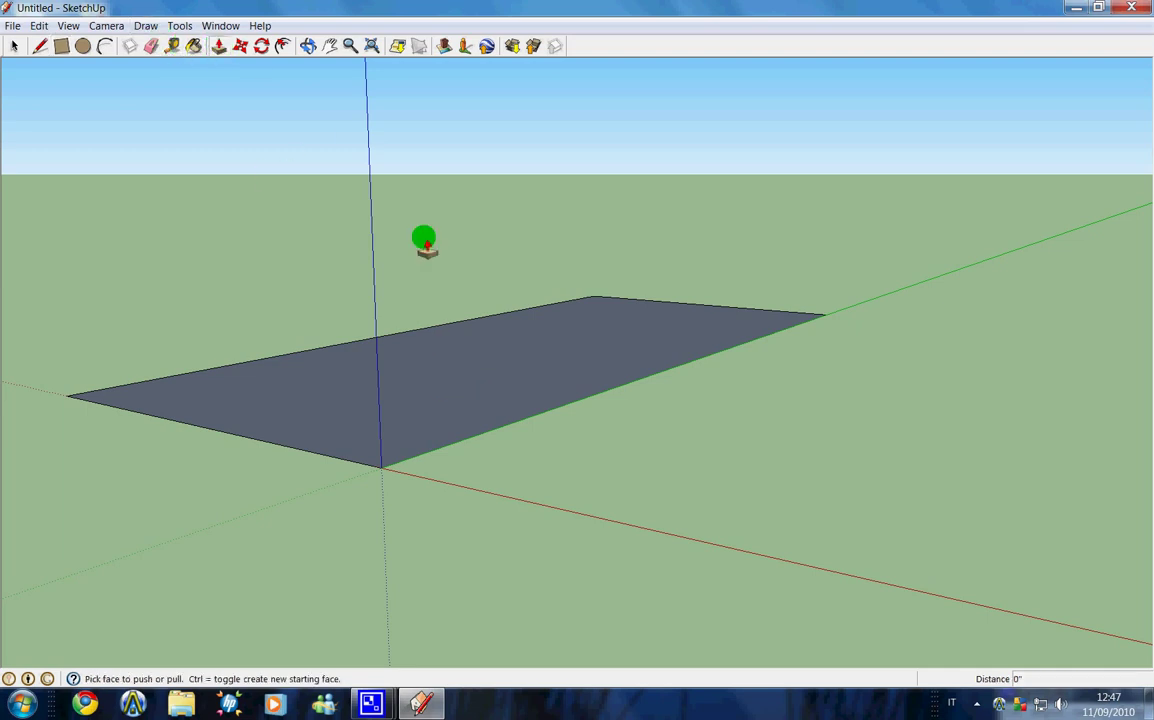
click(470, 372)
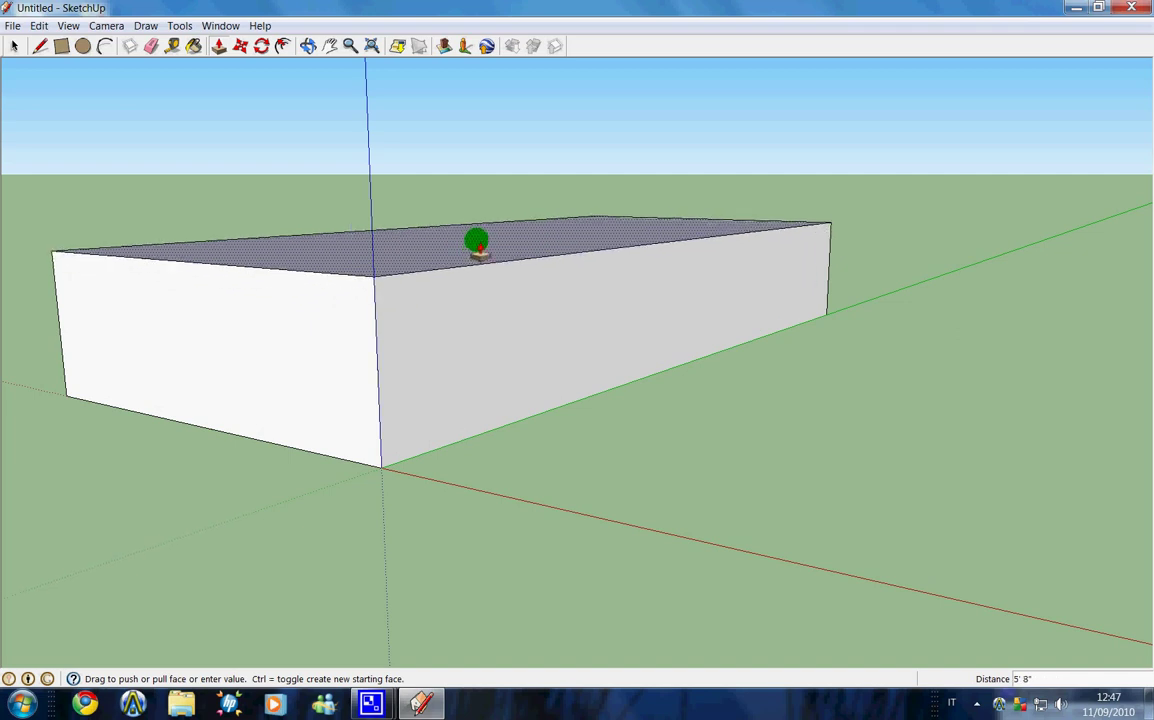
click(478, 250)
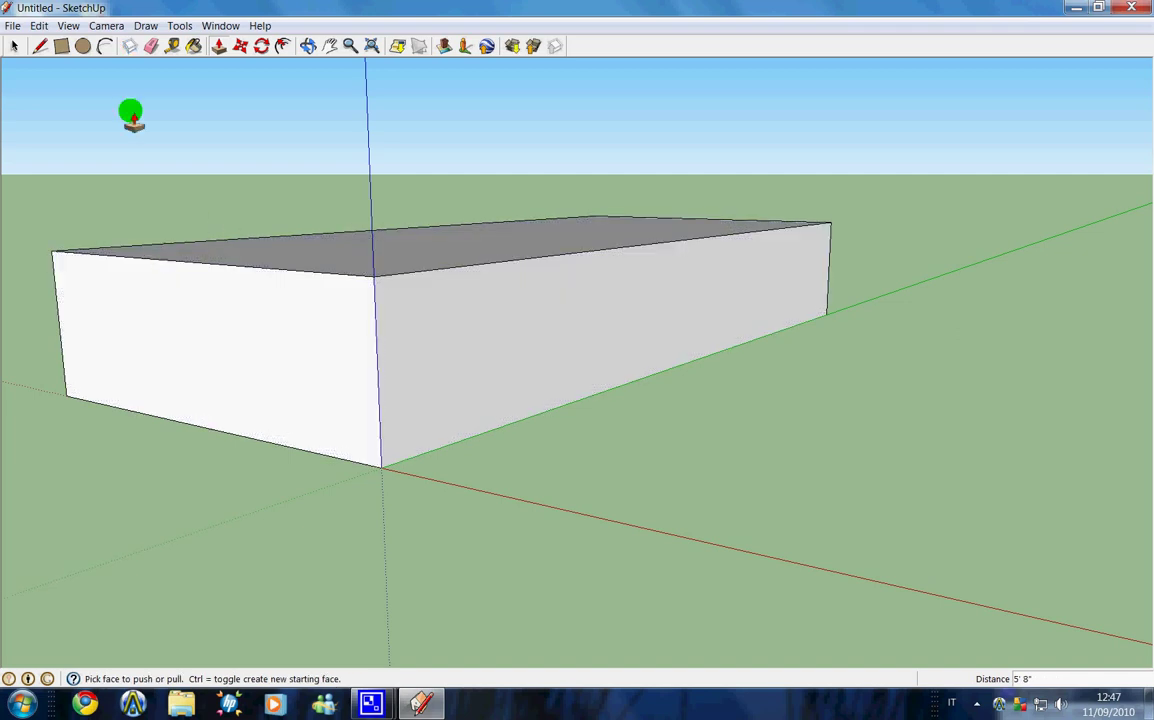
click(40, 46)
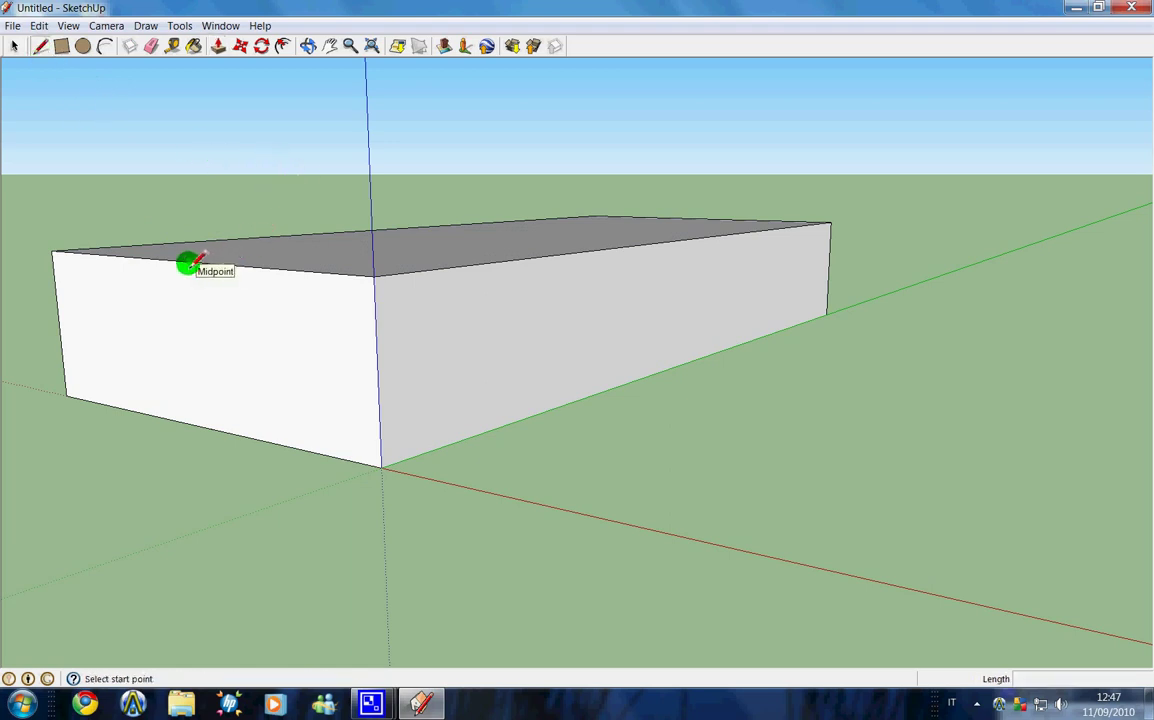
Draw a peak above the end wall's midpoint, join it to both corners, and erase the helper line
click(188, 261)
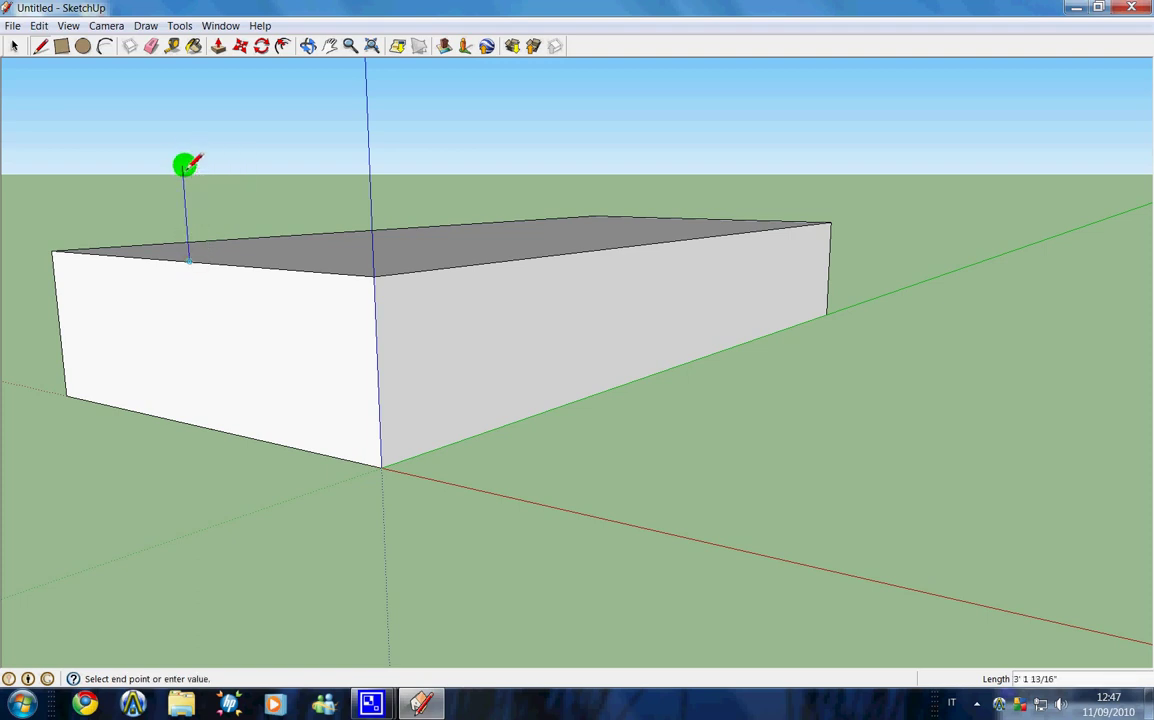
click(185, 166)
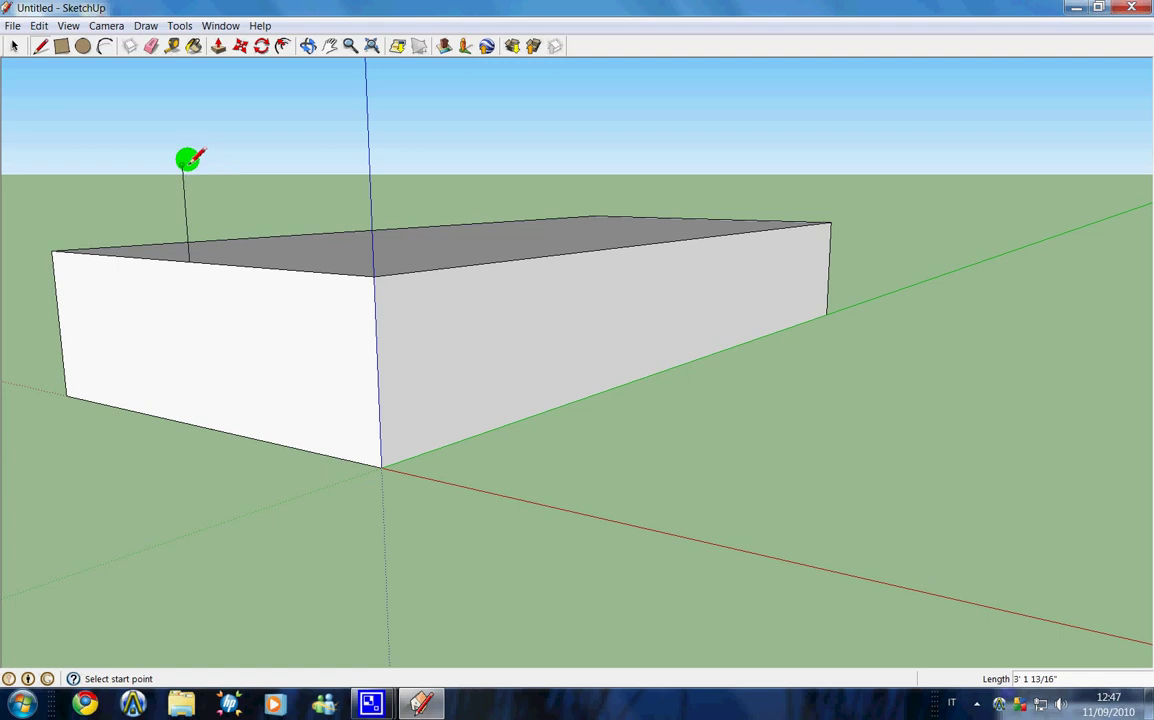
click(182, 165)
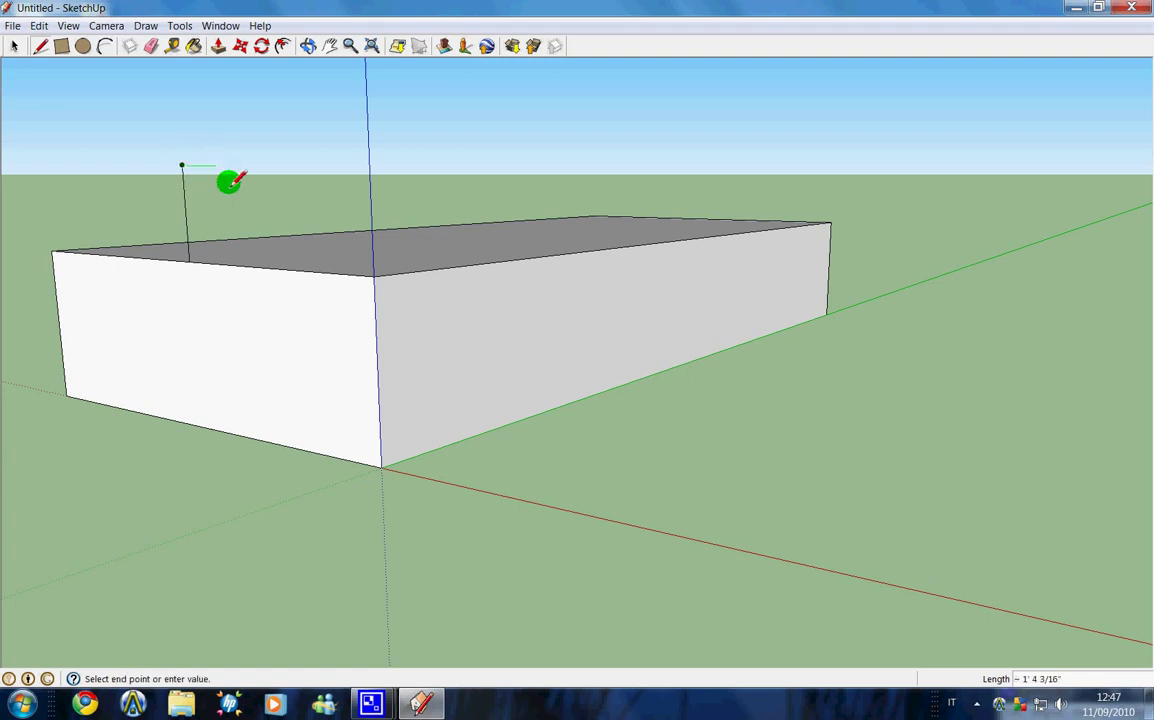
click(371, 276)
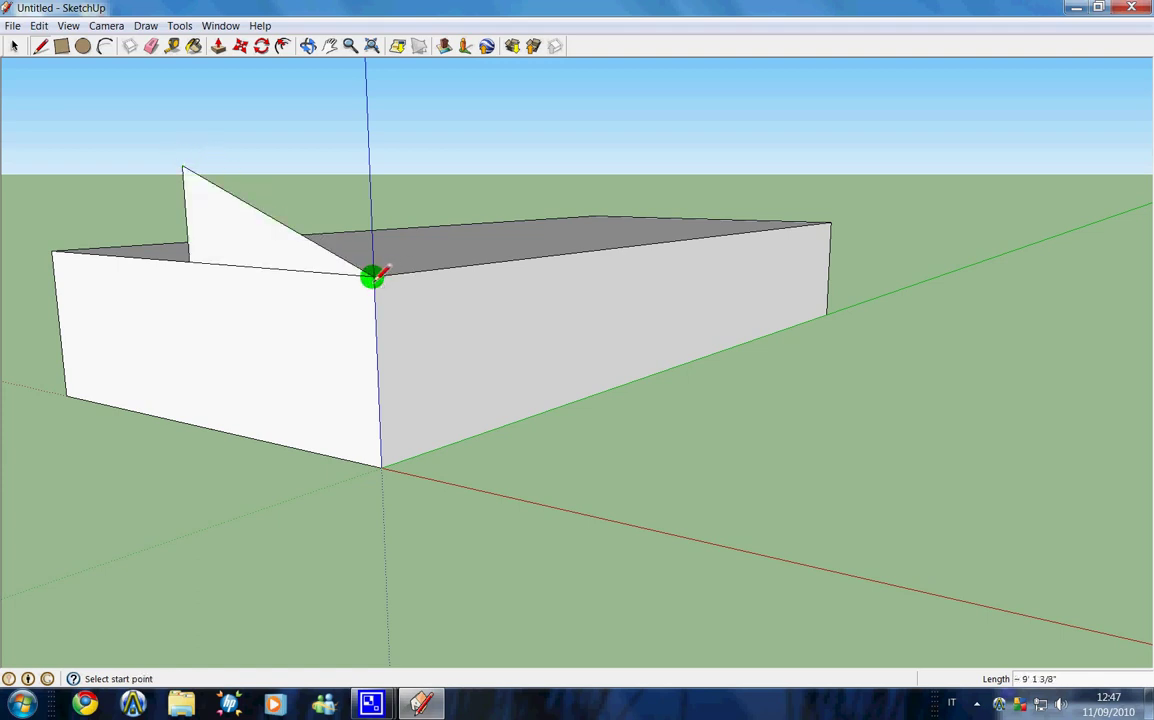
click(38, 48)
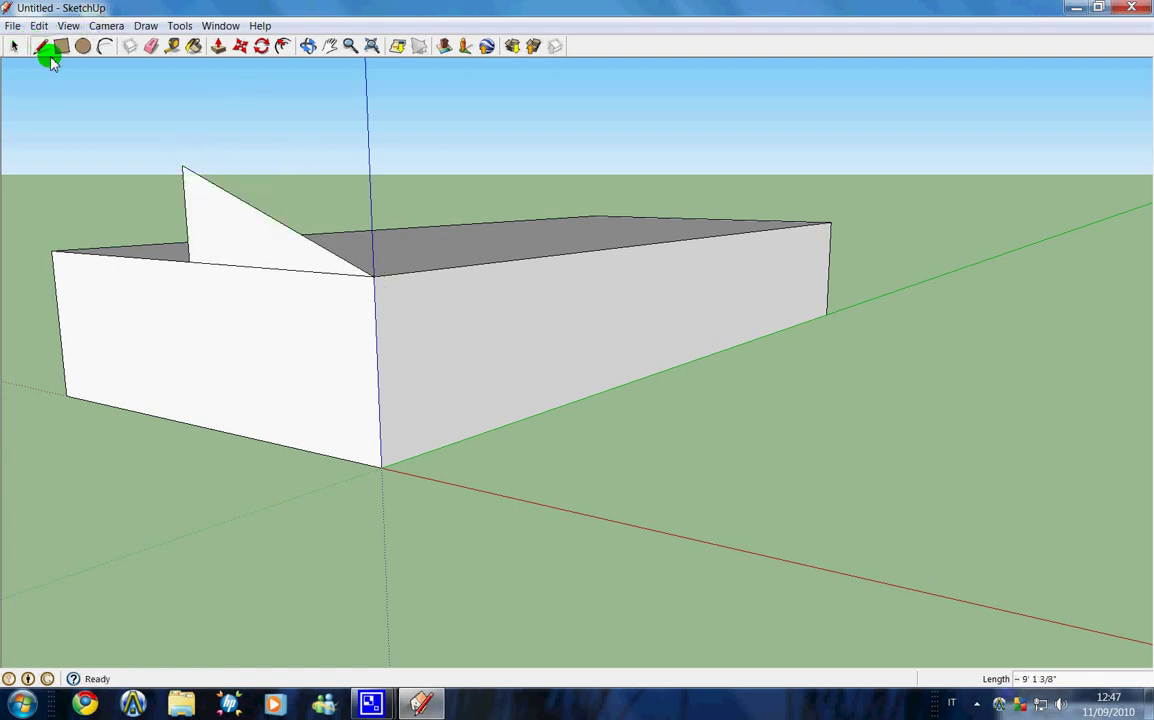
click(182, 165)
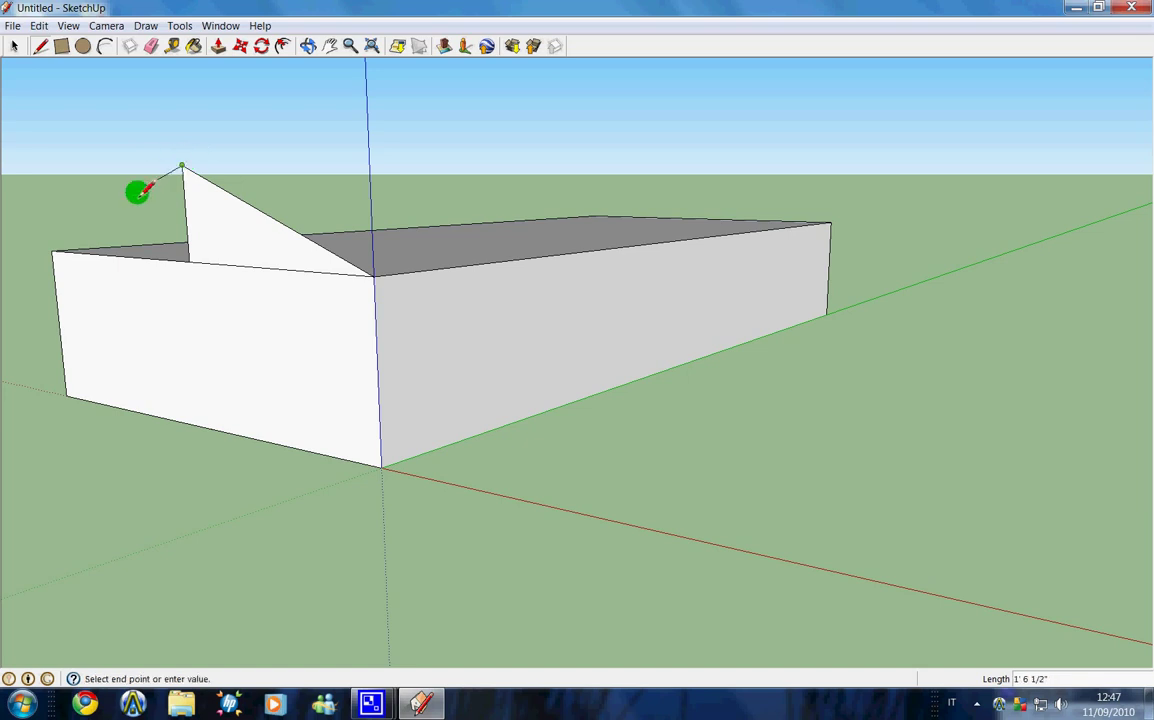
click(52, 248)
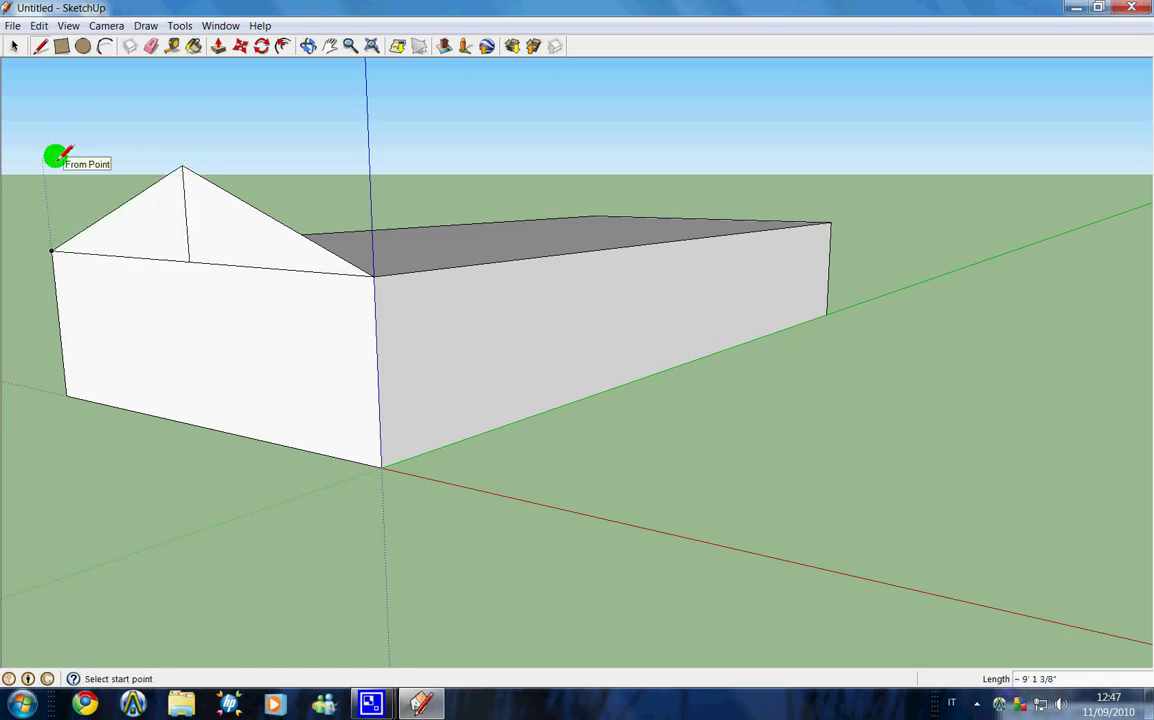
click(152, 47)
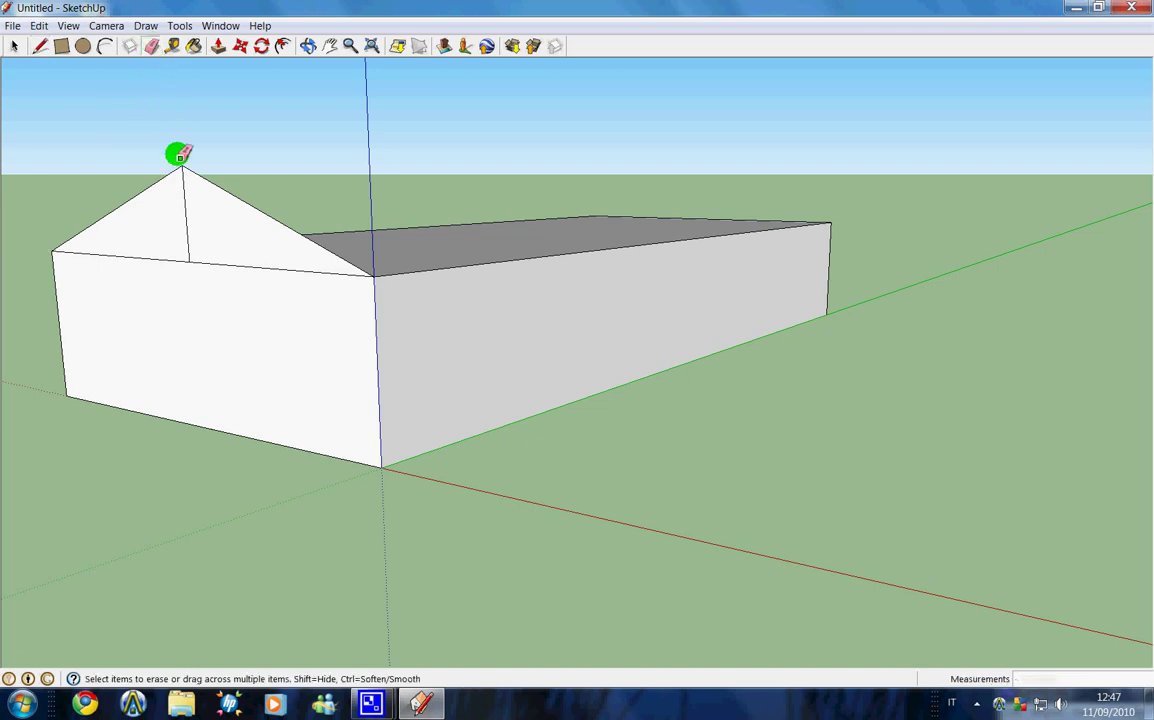
click(186, 207)
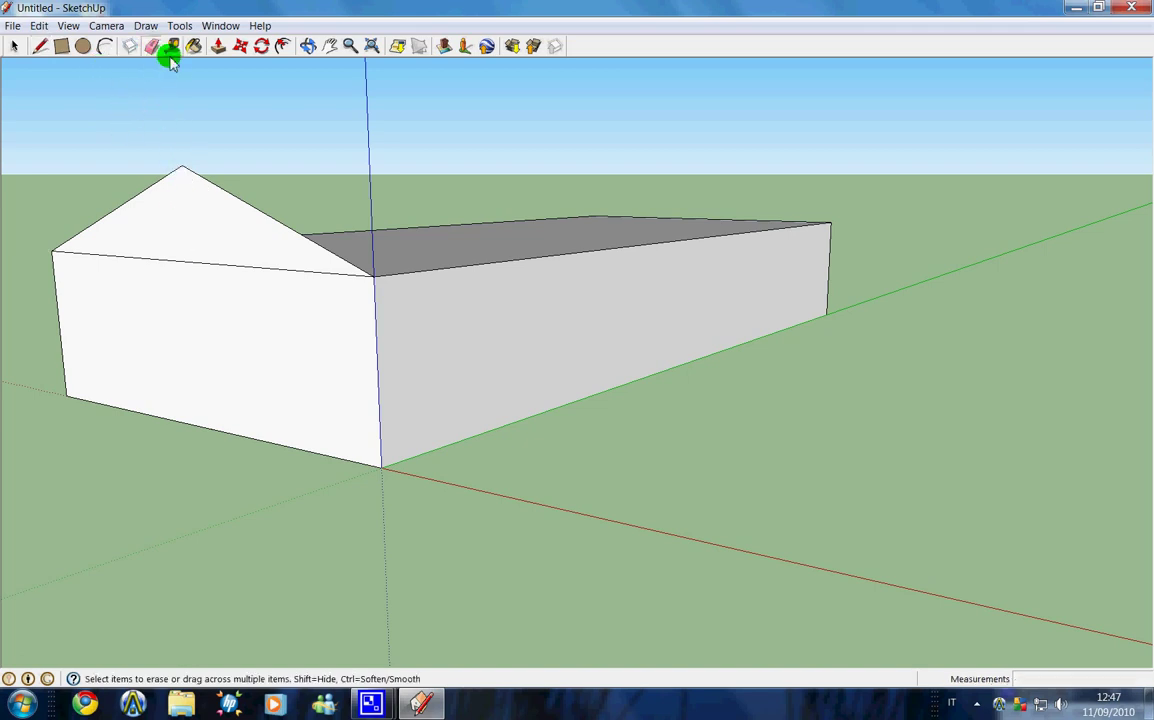
Push the triangular gable face back along the box's full length to form the roof
click(218, 46)
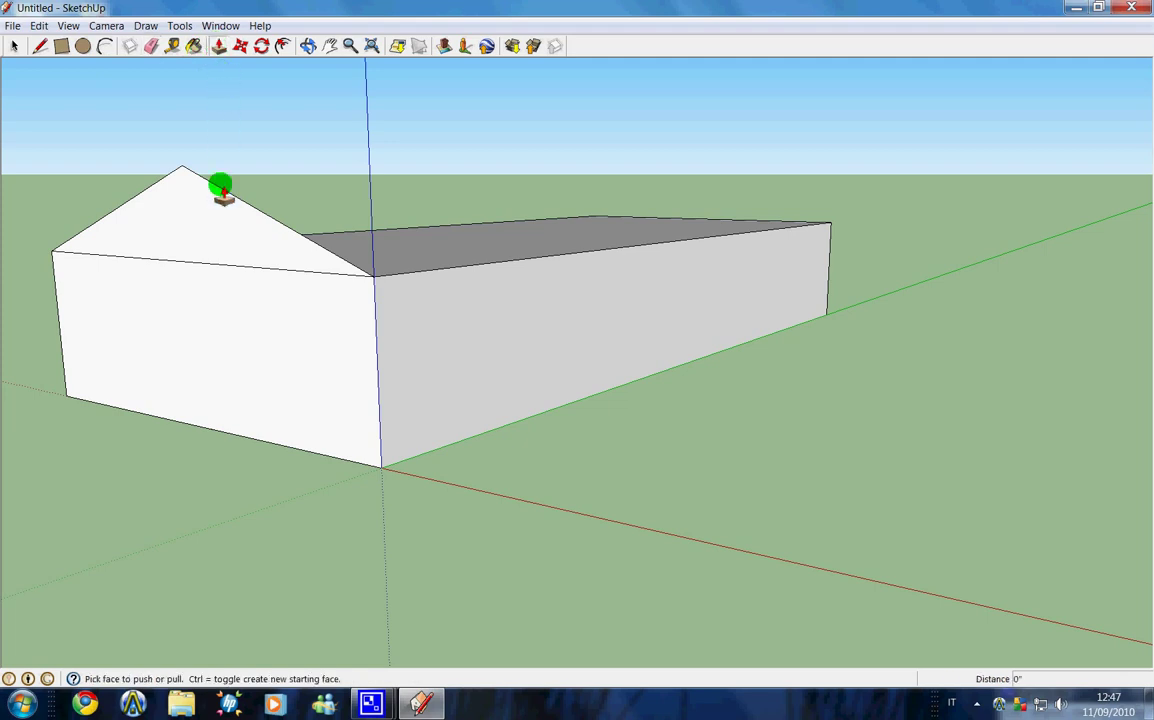
mouse_move(218, 215)
mouse_down()
mouse_move(675, 142)
mouse_move(731, 146)
mouse_up()
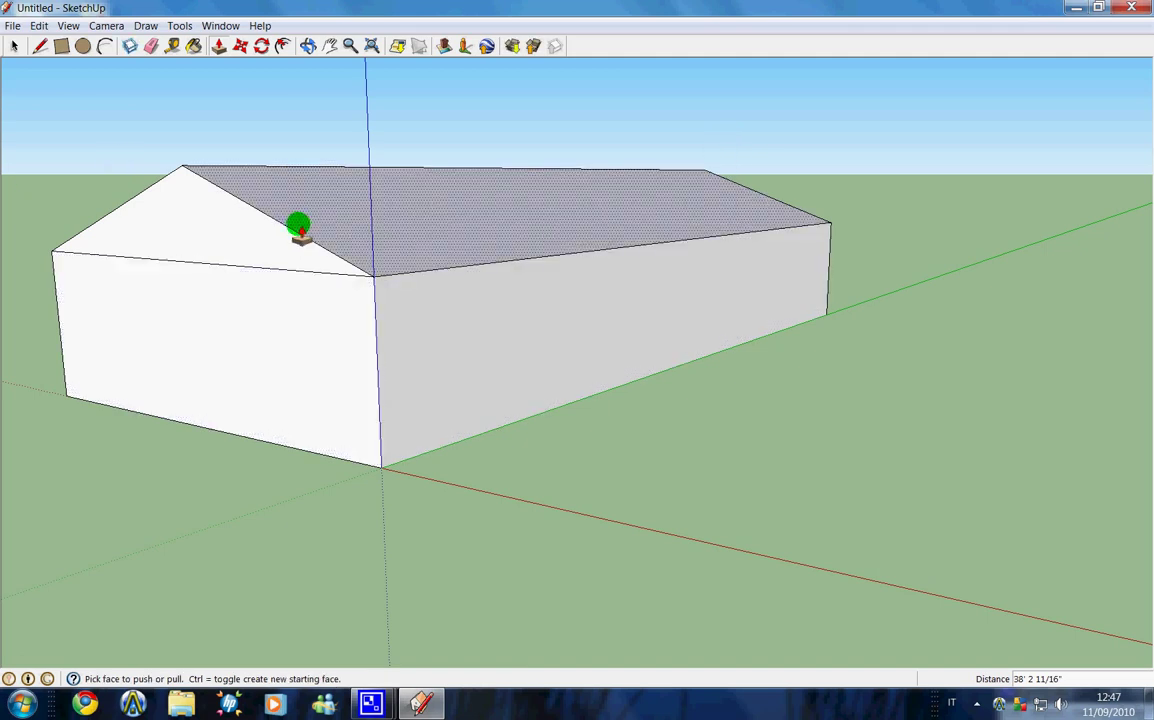
click(61, 47)
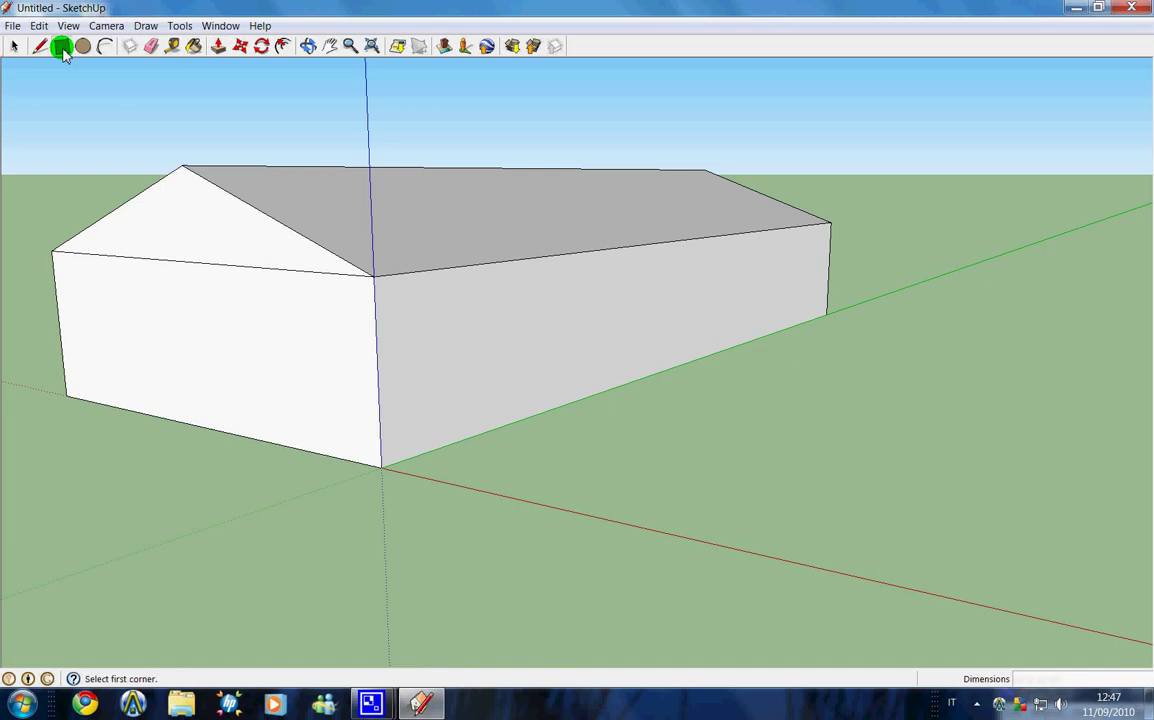
Outline two small rectangular windows next to each other on the gable end wall
click(83, 283)
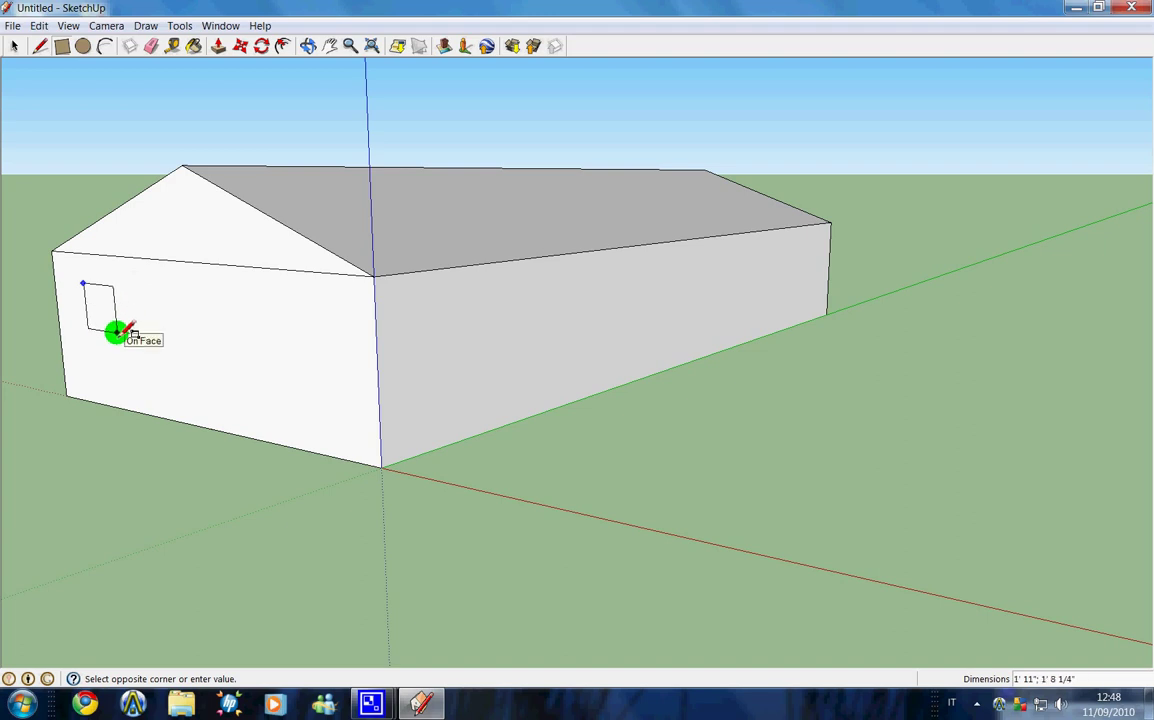
click(117, 332)
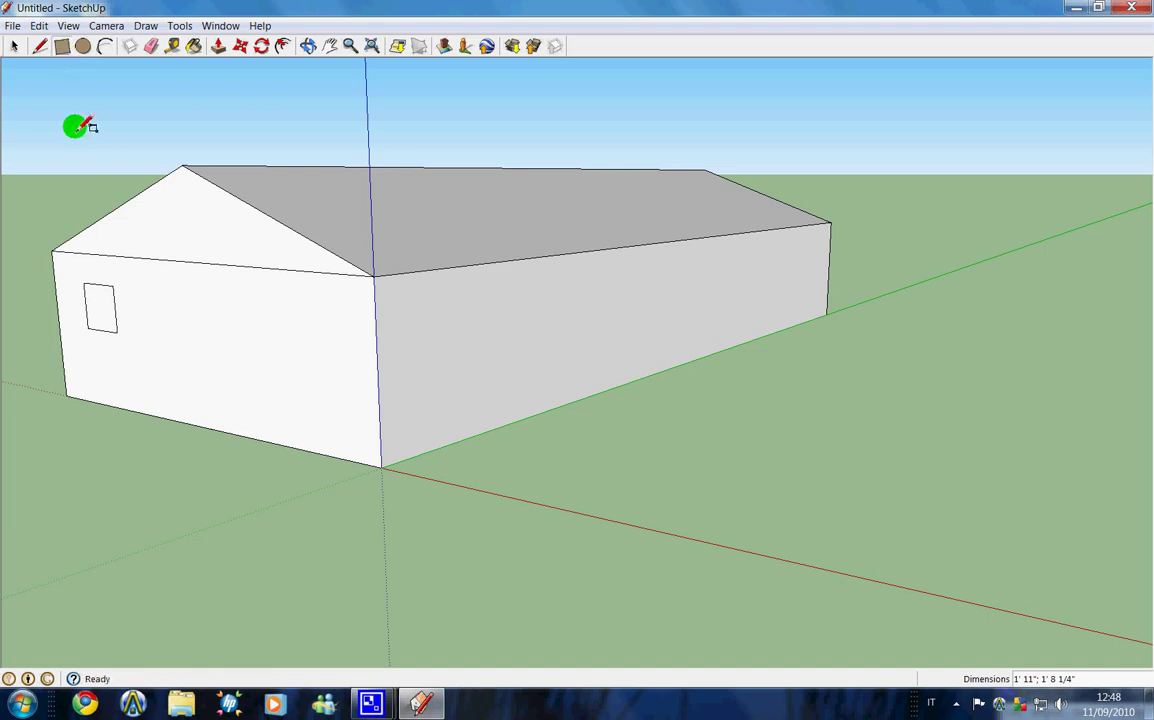
click(83, 283)
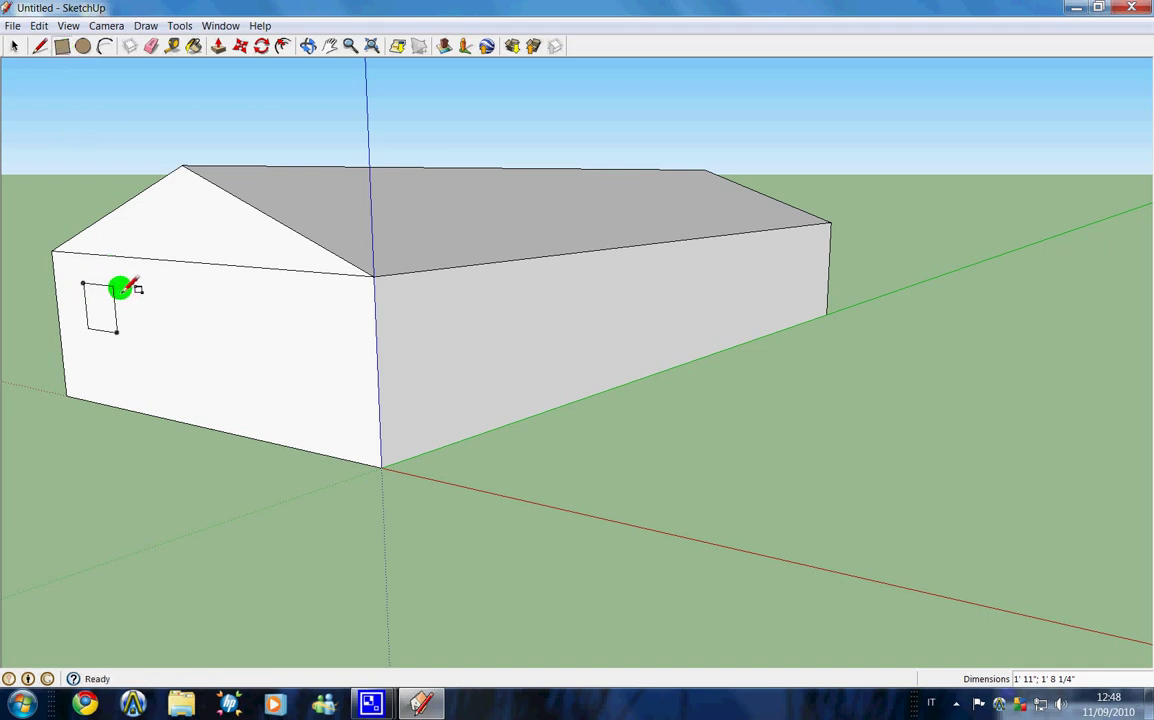
click(147, 290)
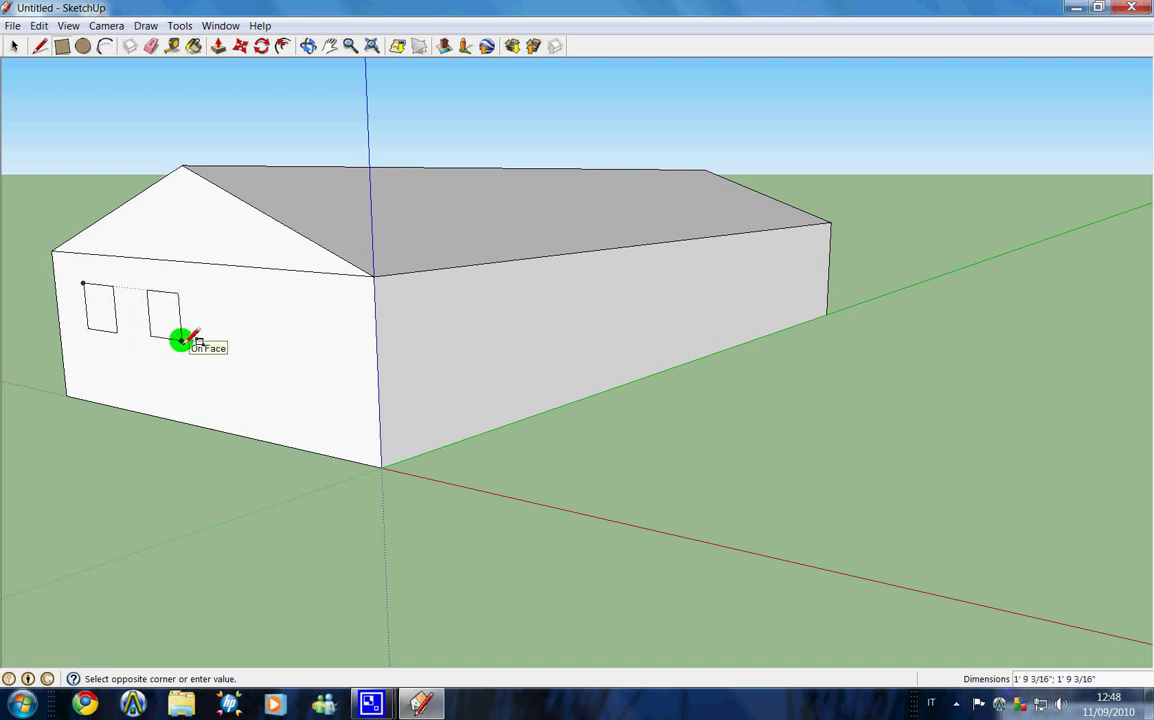
click(180, 340)
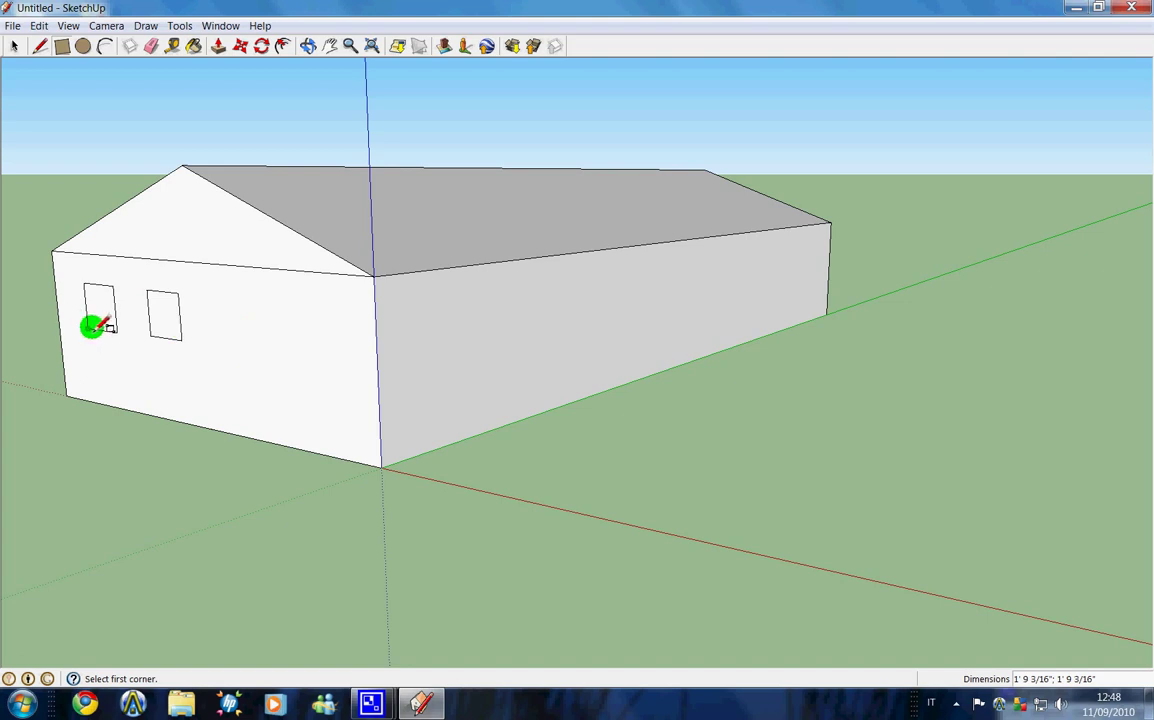
click(40, 46)
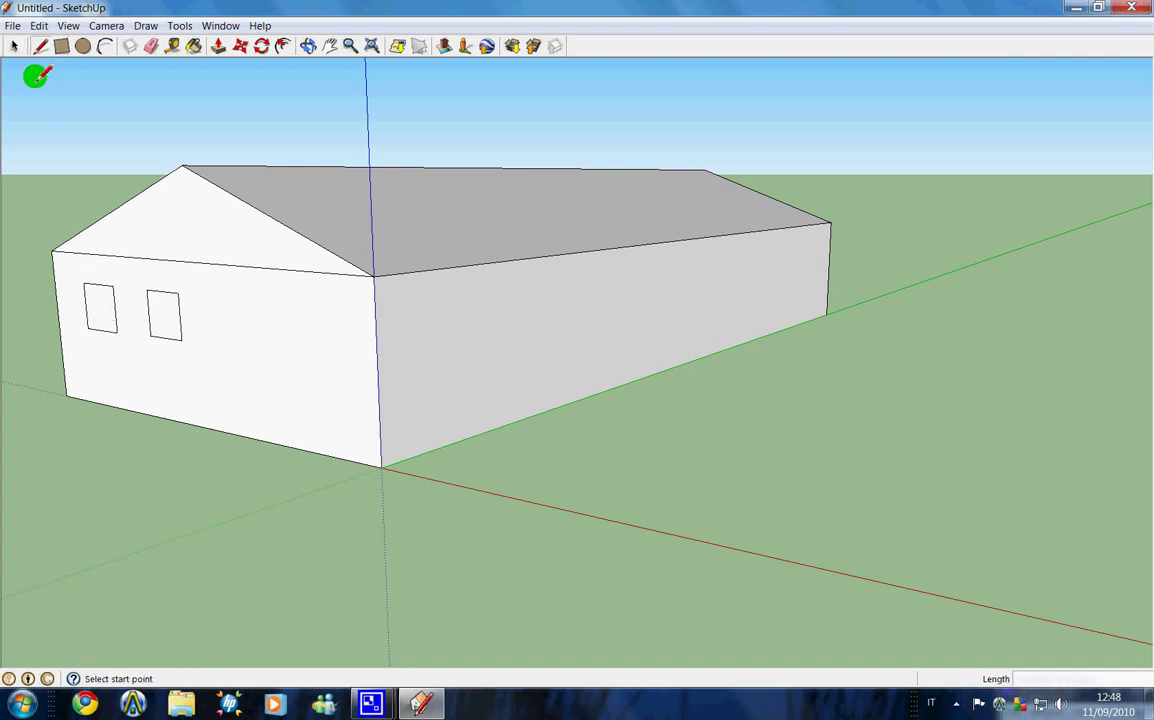
Draw a horizontal line under the windows and redraw the second window 1' 8 9/16" square on it
click(88, 327)
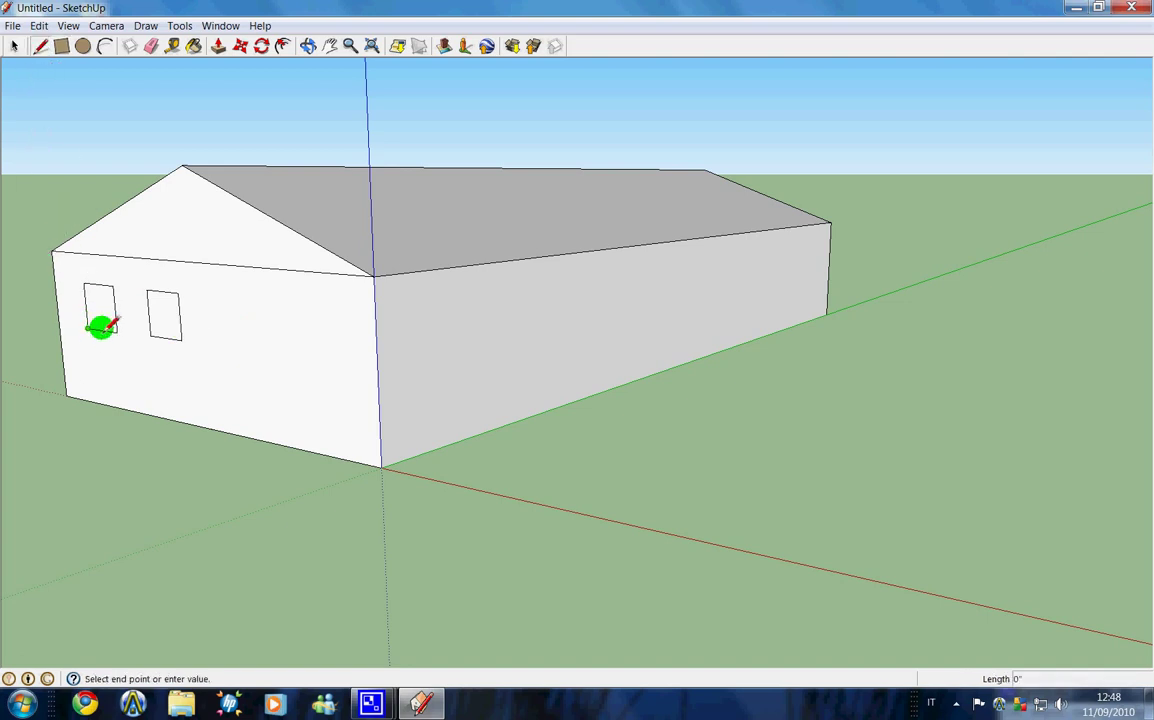
click(313, 356)
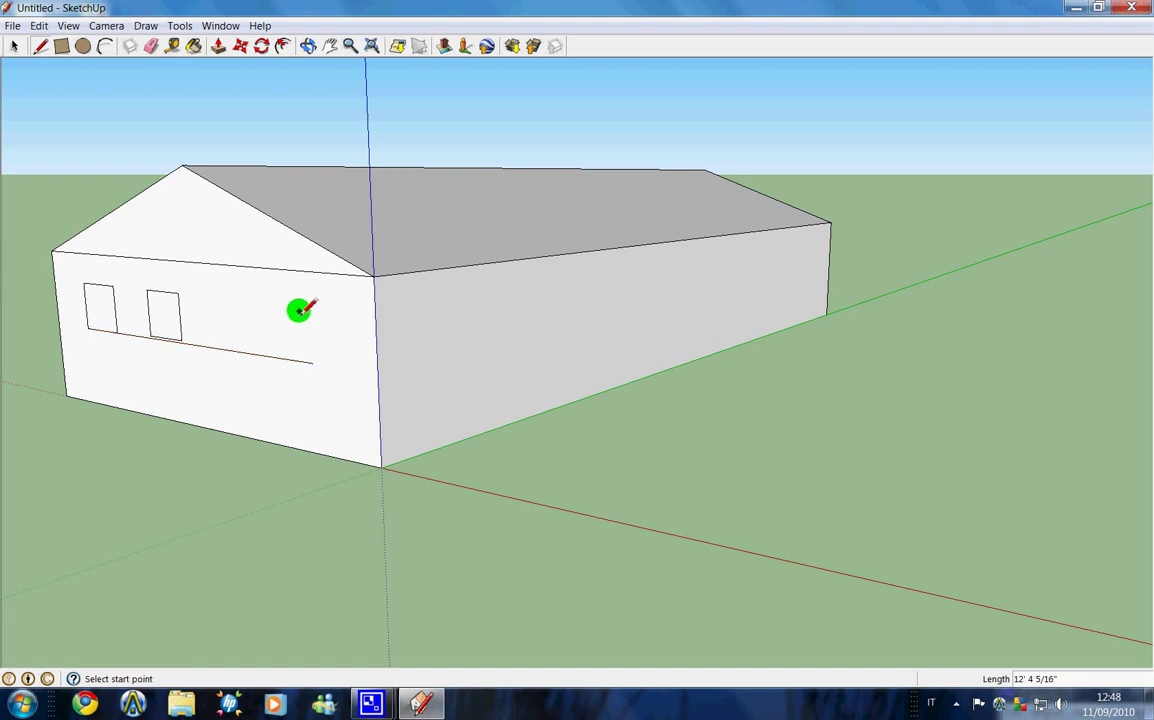
click(149, 47)
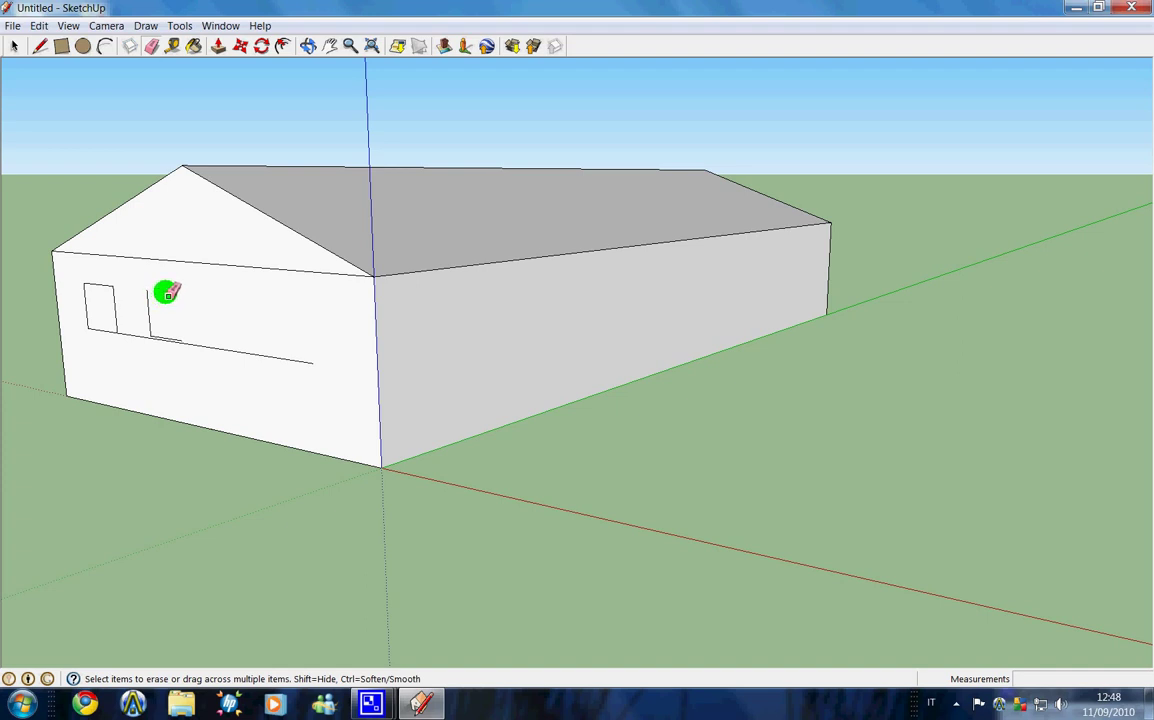
drag(150, 310, 175, 327)
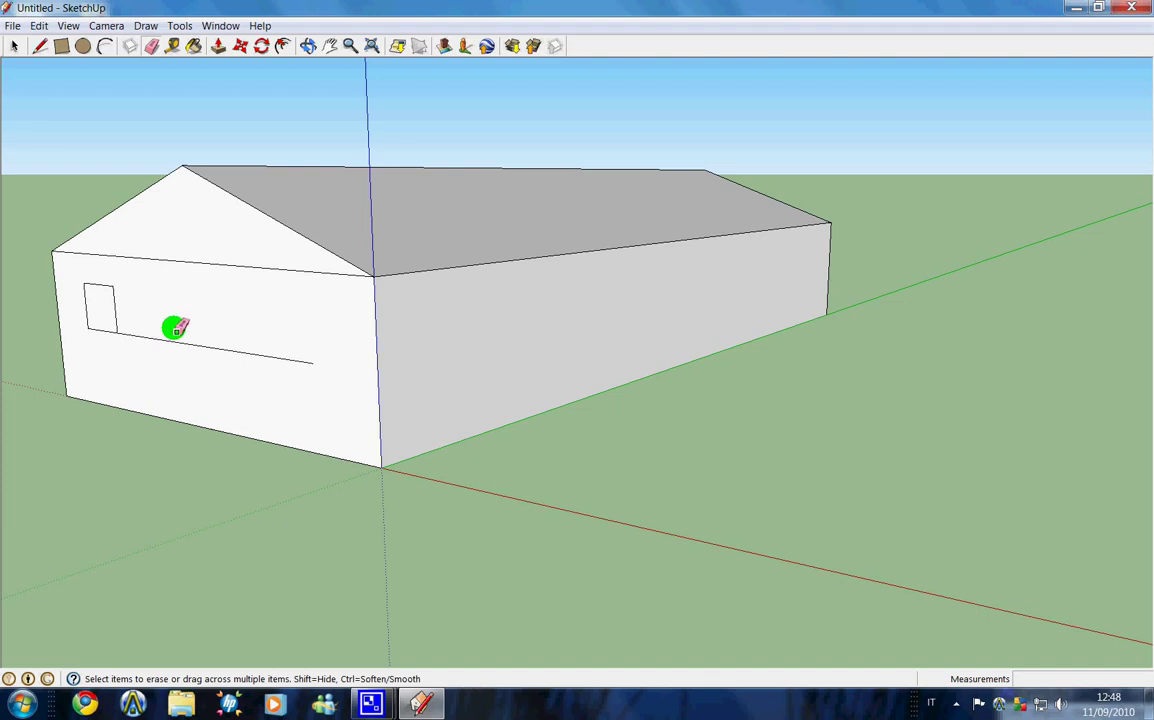
click(61, 46)
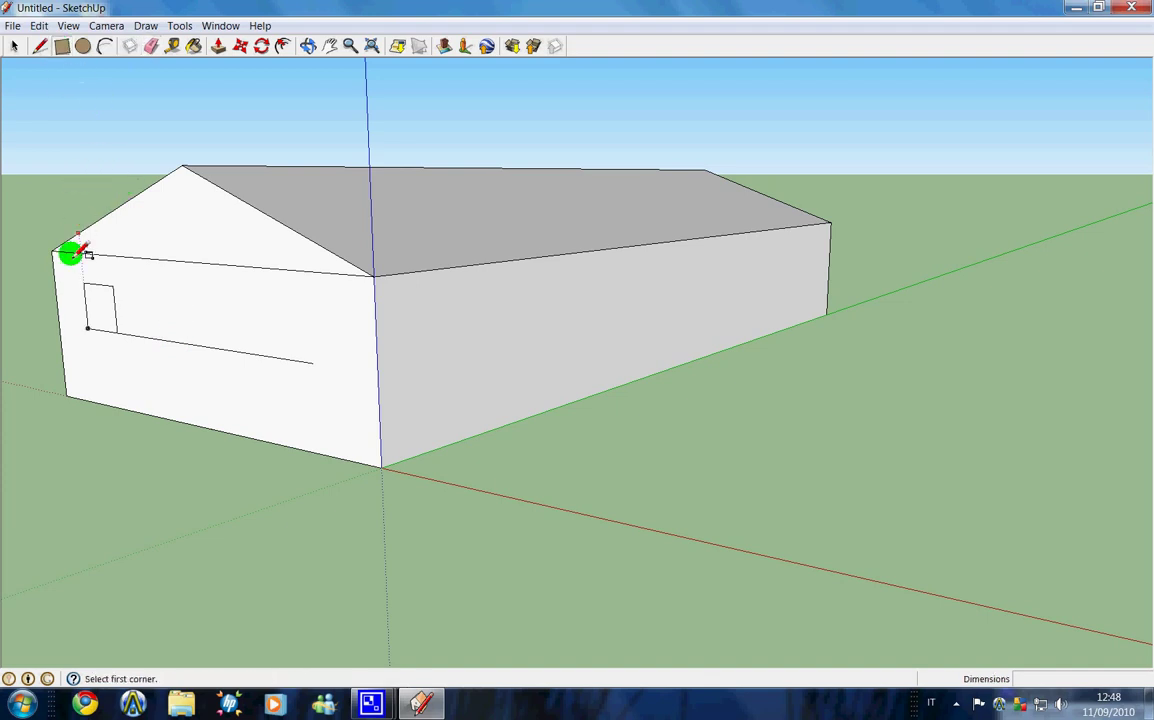
click(151, 293)
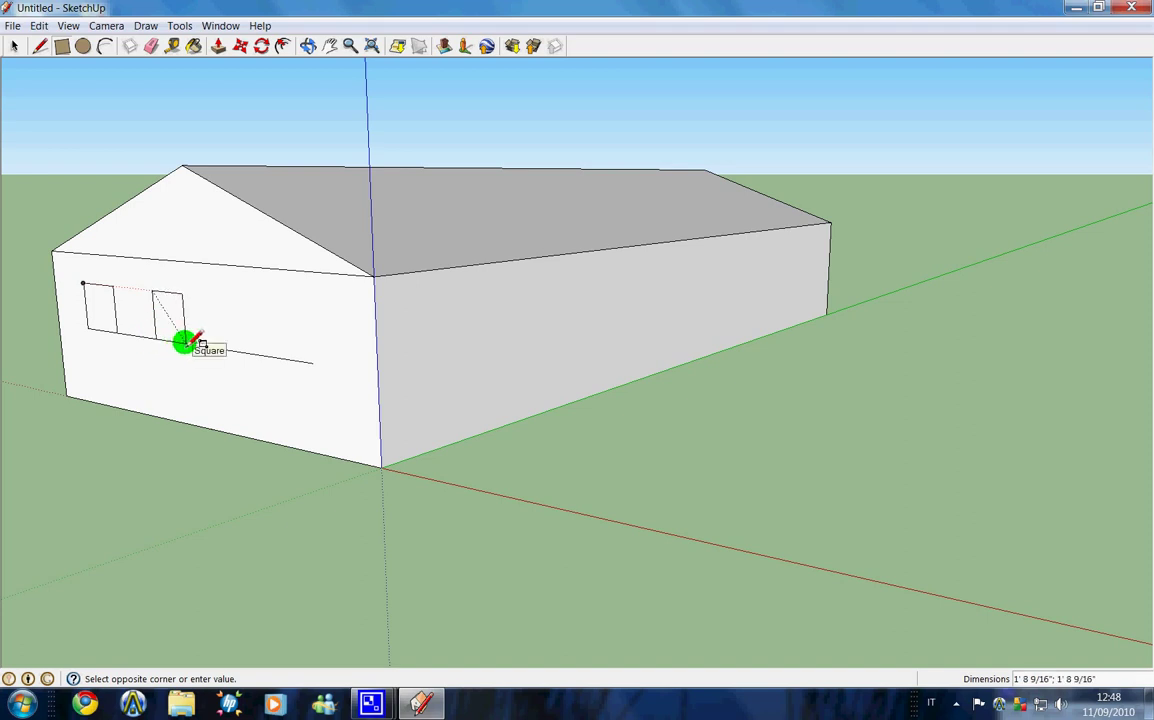
click(184, 341)
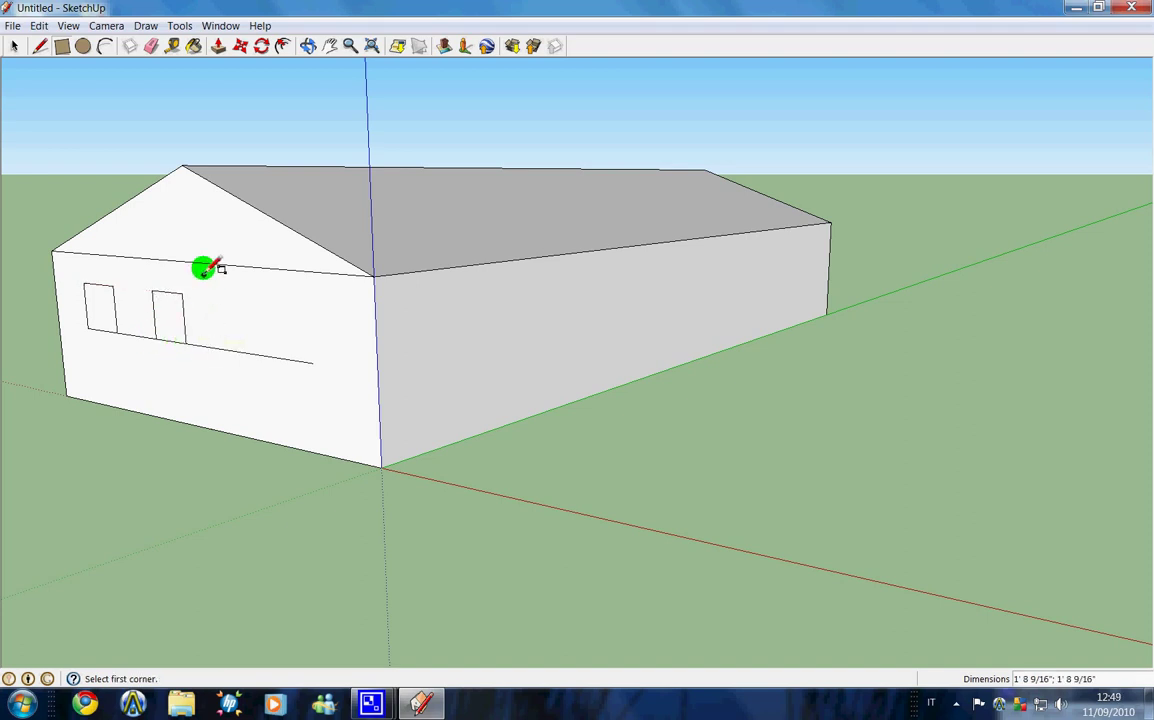
Draw a third window rectangle resting on the bottom line
click(61, 46)
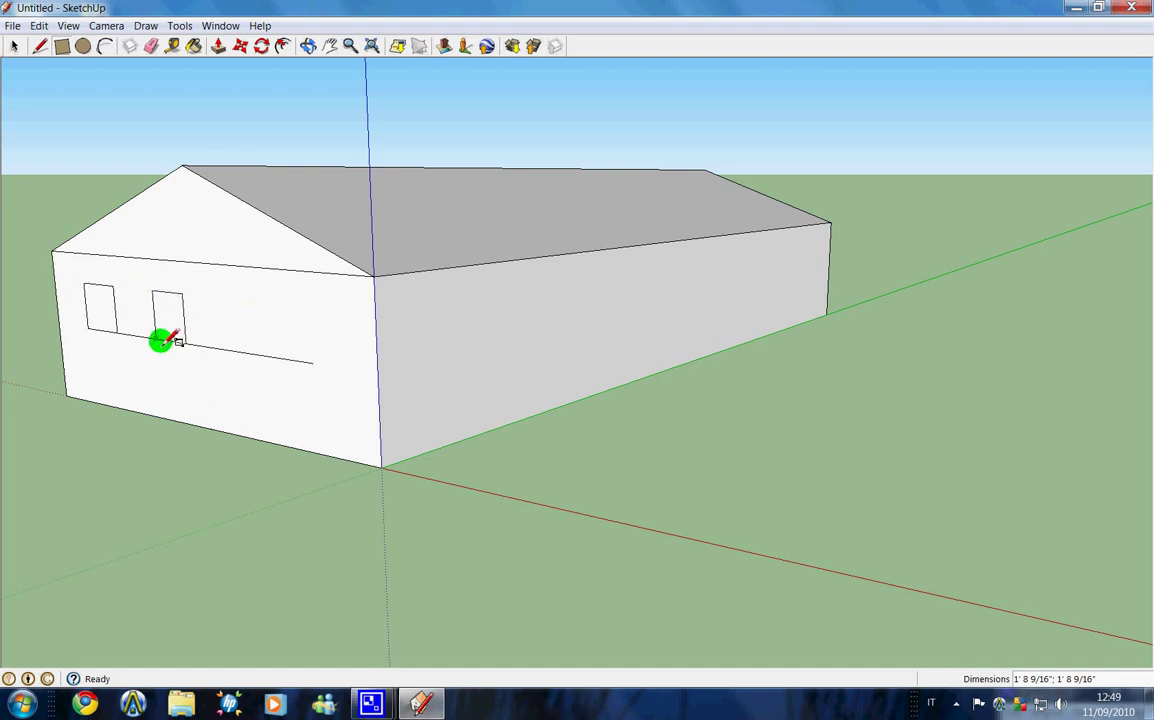
click(218, 347)
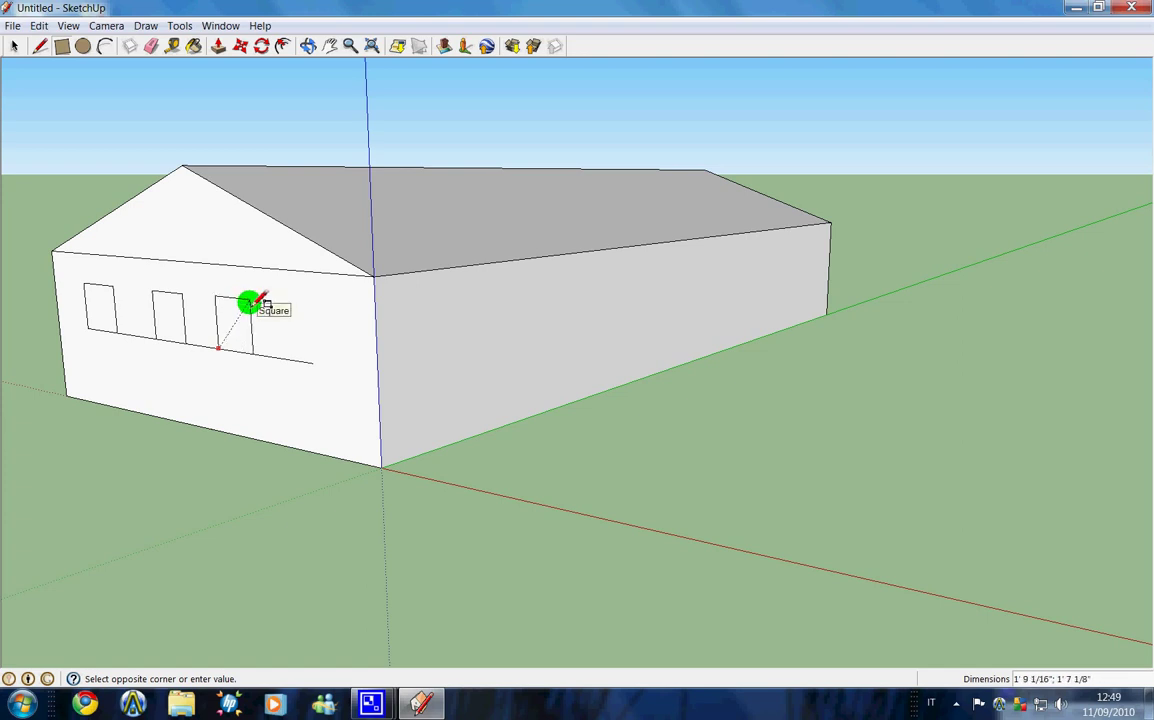
click(252, 298)
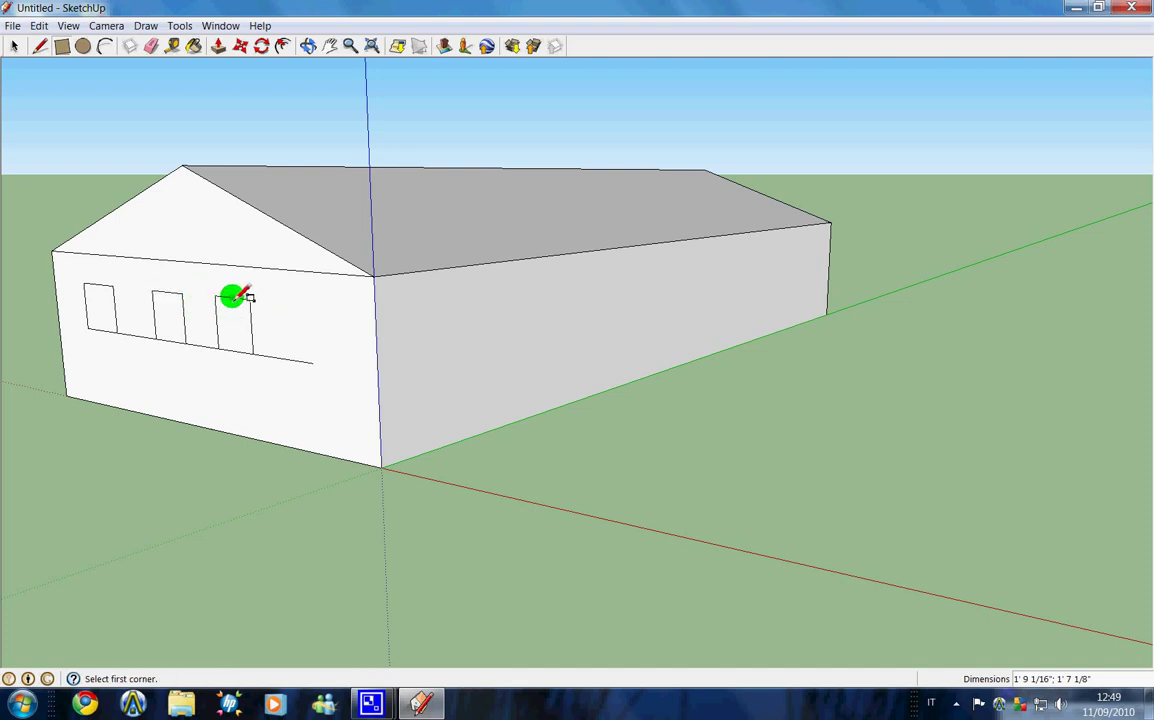
Add a top guide line, erase the third window's left edge, and draw another pane between the lines
click(40, 45)
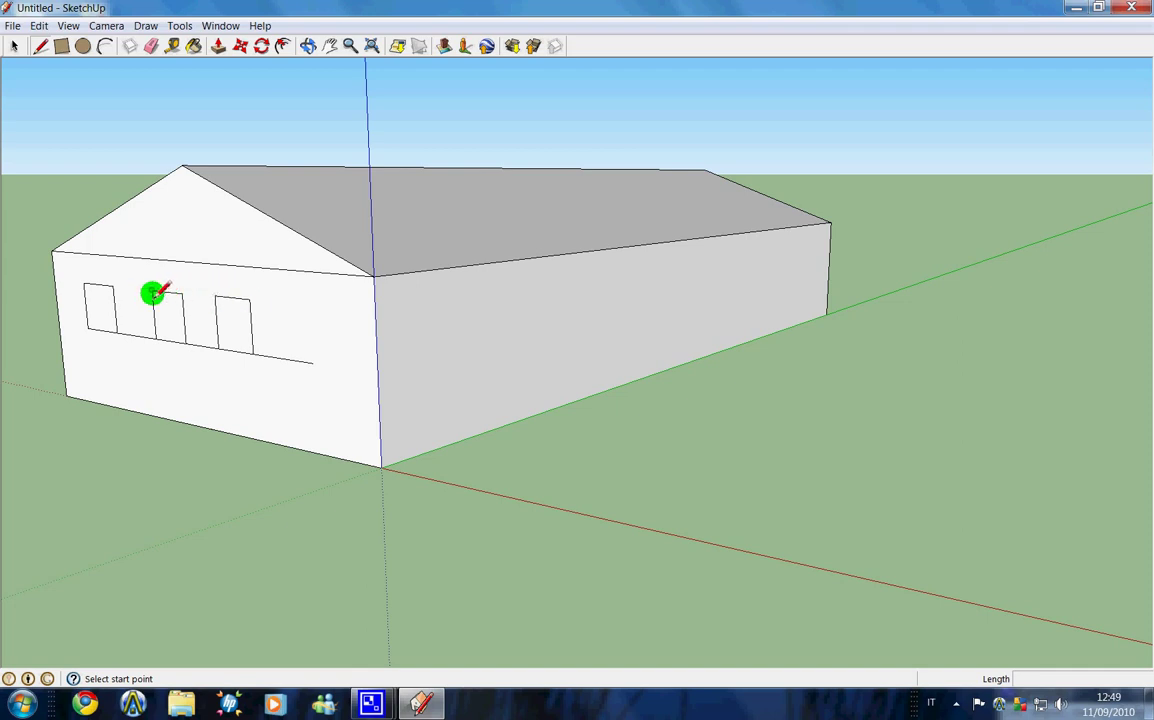
click(151, 290)
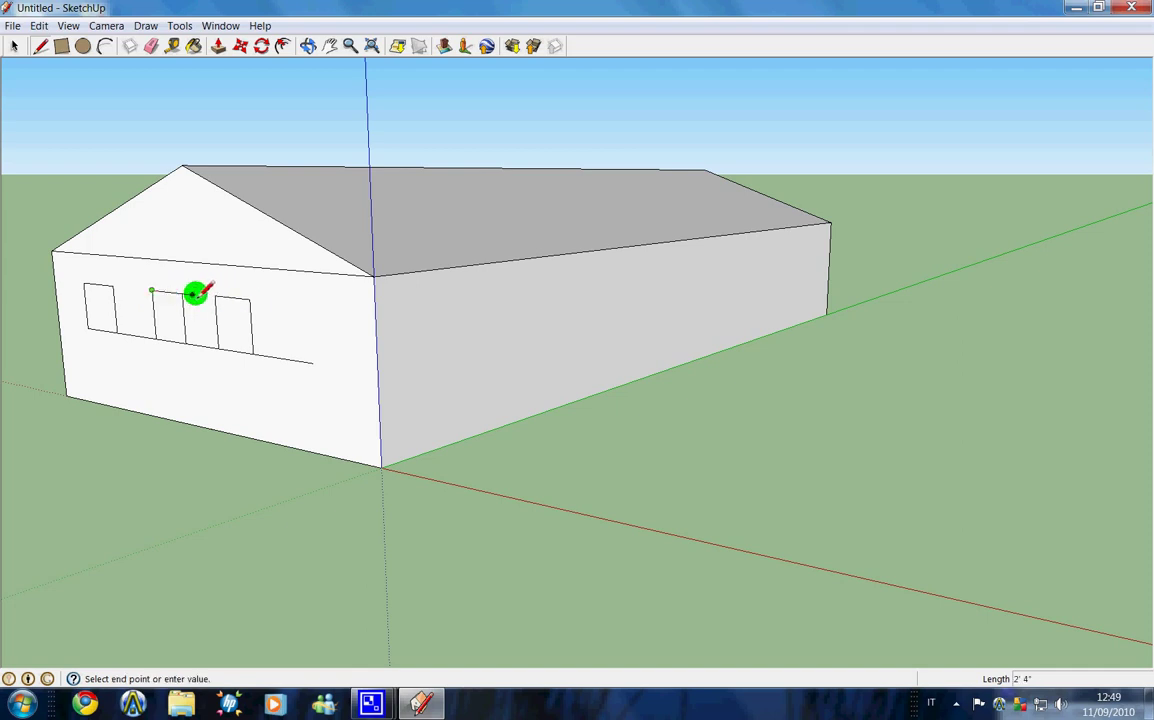
click(301, 305)
key(Escape)
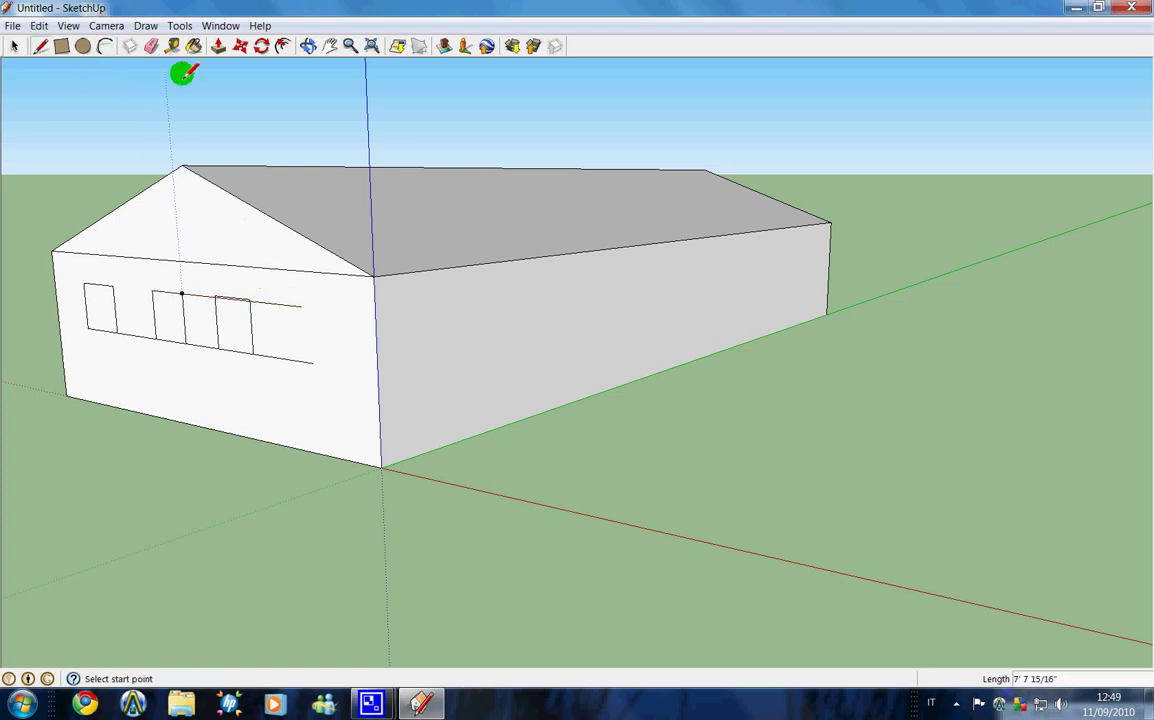
click(151, 46)
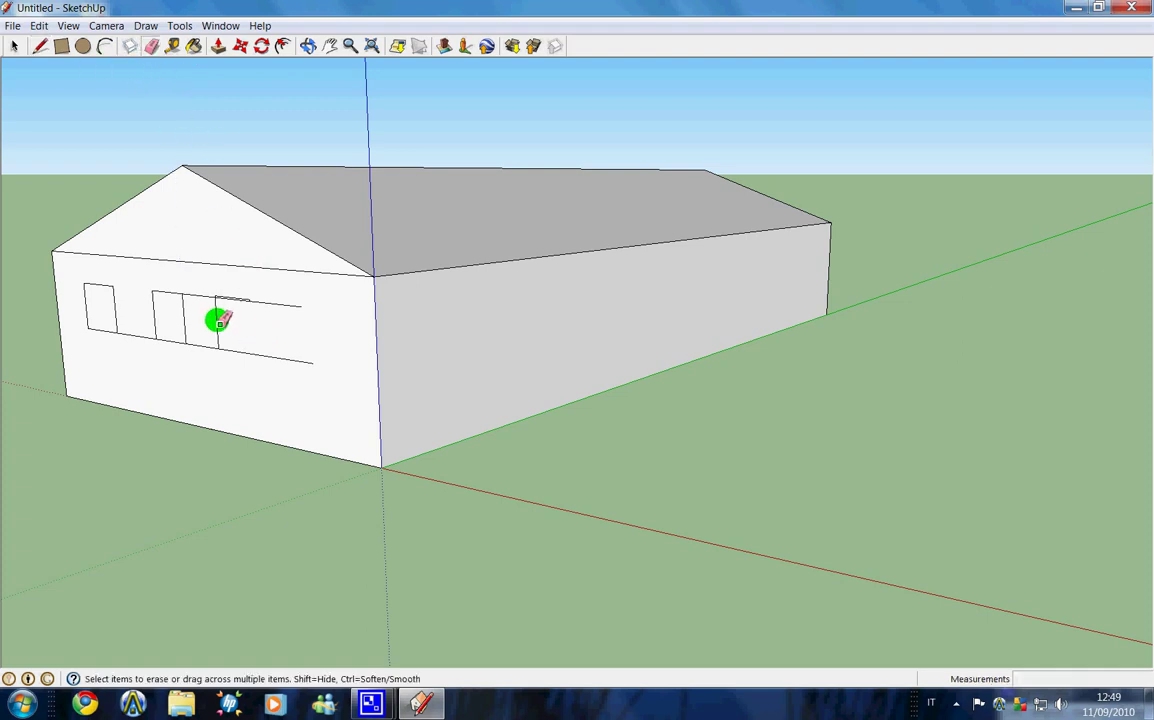
drag(218, 322, 231, 290)
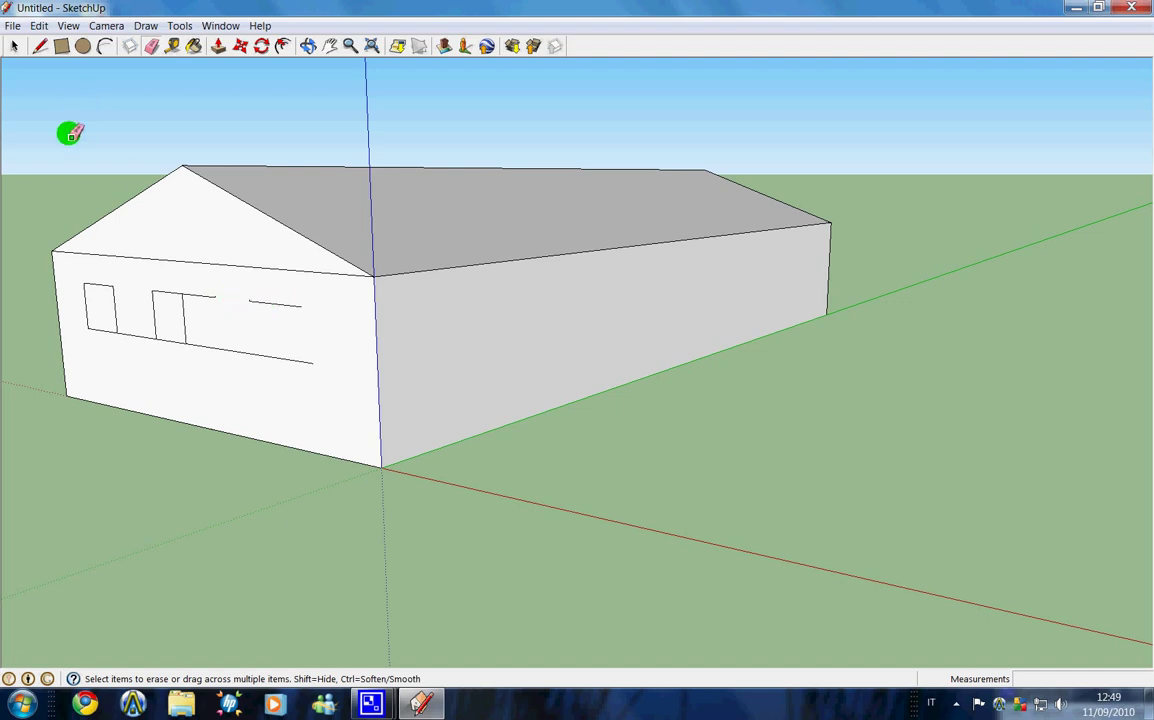
click(60, 47)
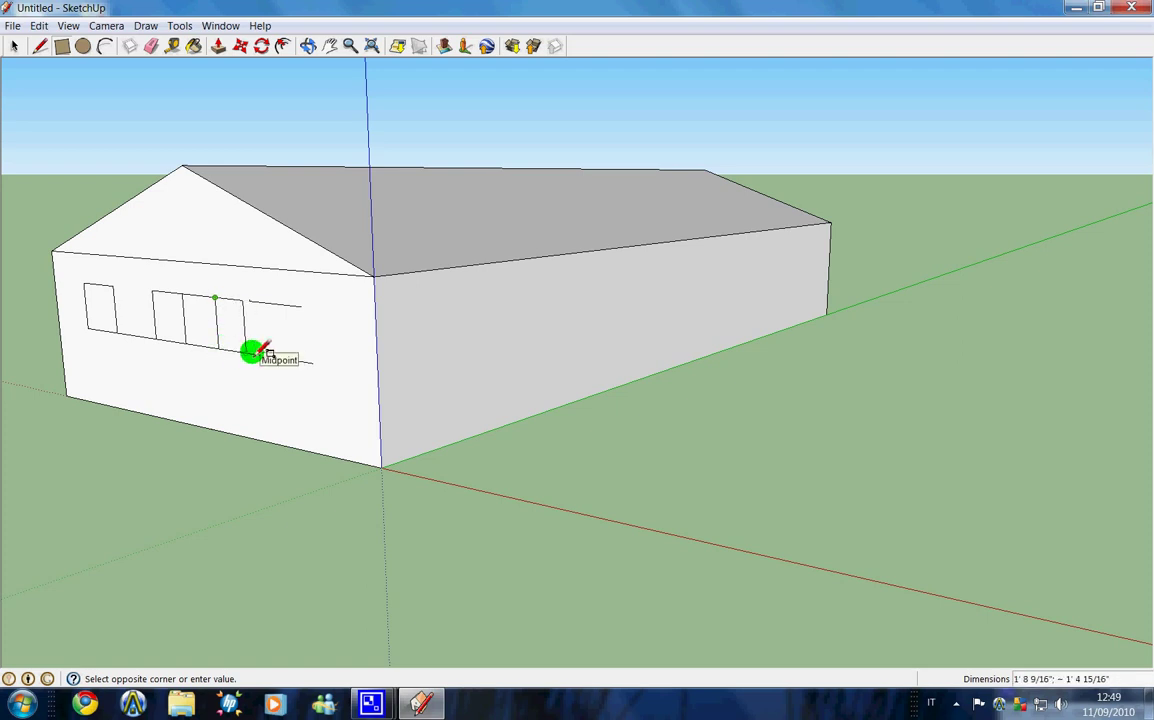
click(256, 350)
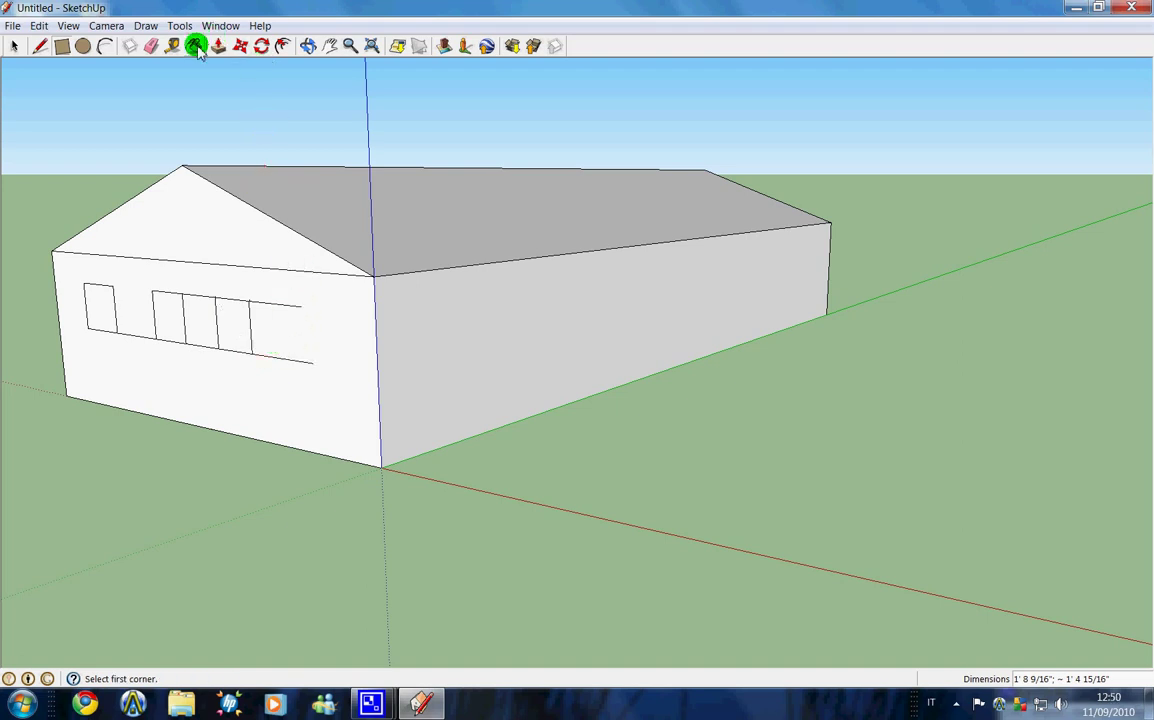
Erase the guide line and the edges joining the middle and right windows
click(151, 46)
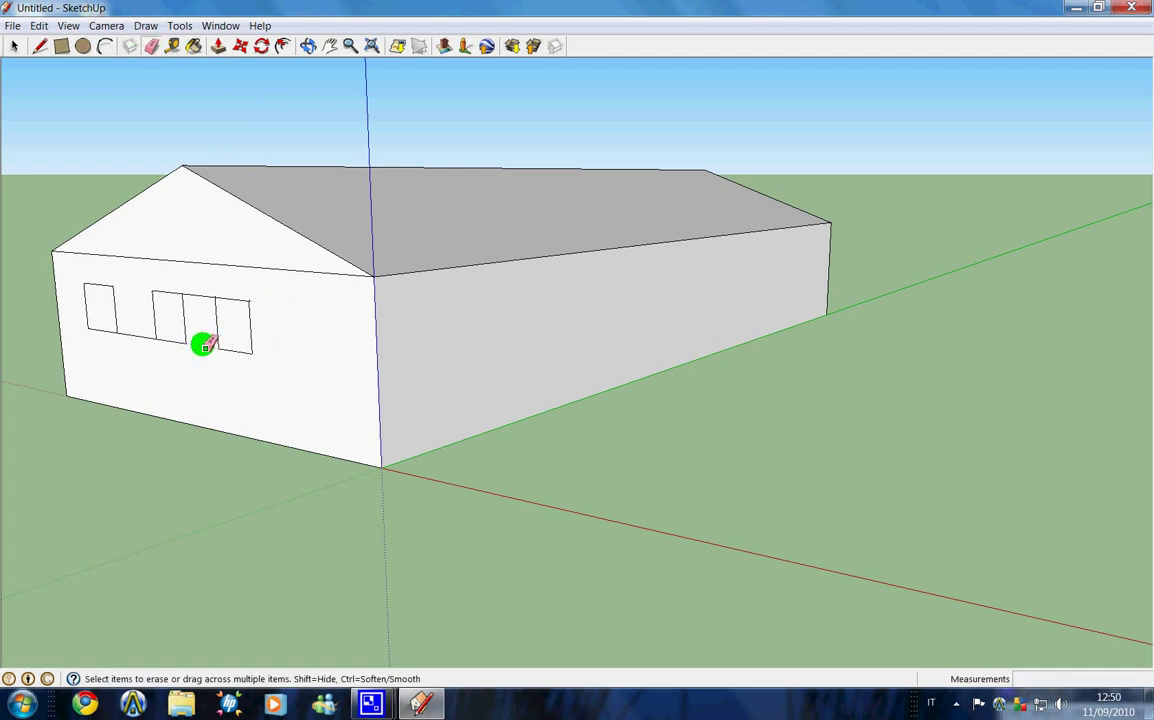
drag(205, 345, 100, 335)
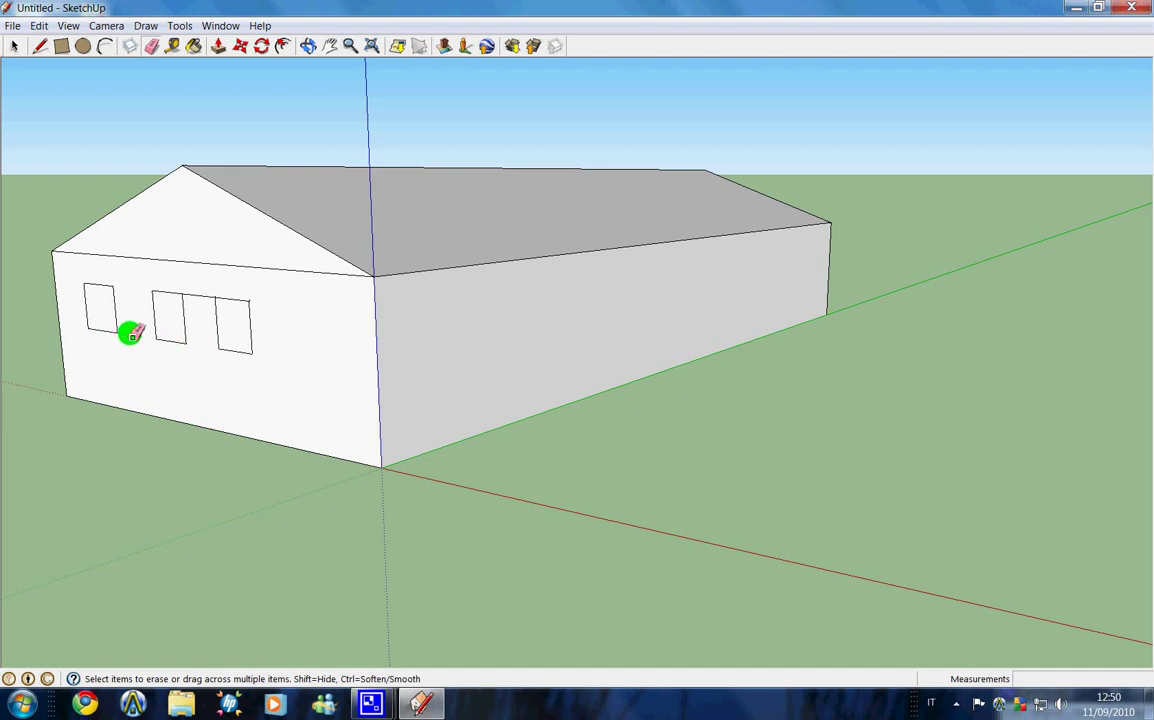
click(196, 295)
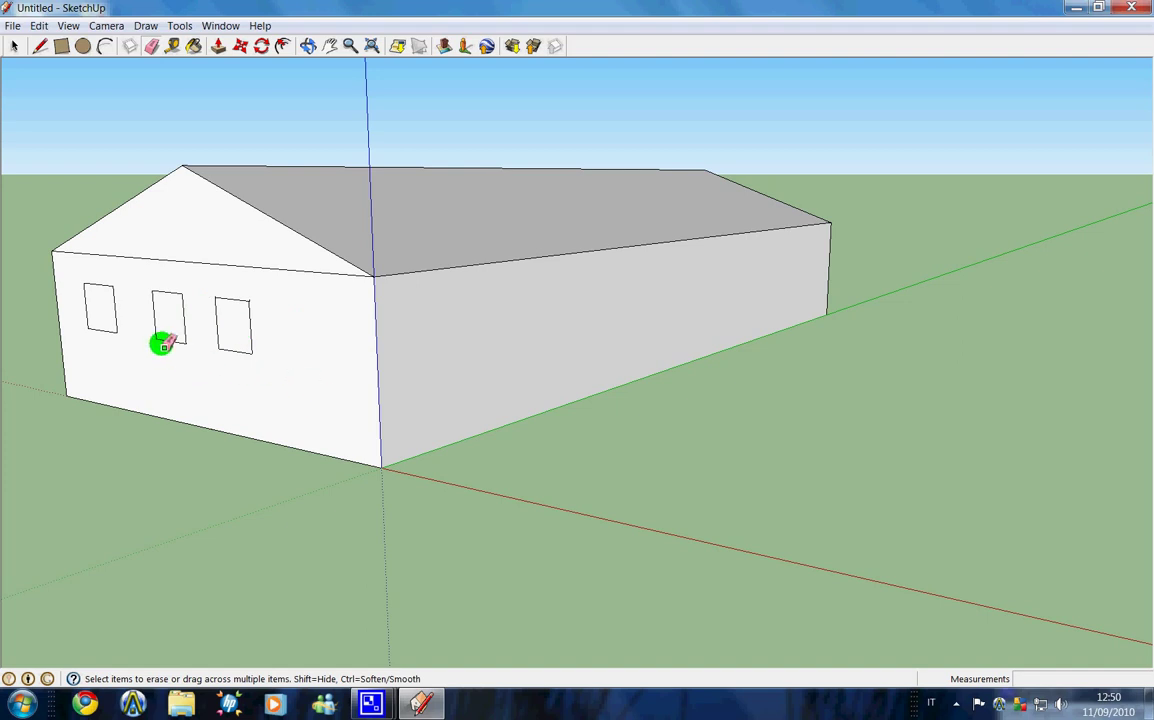
click(63, 46)
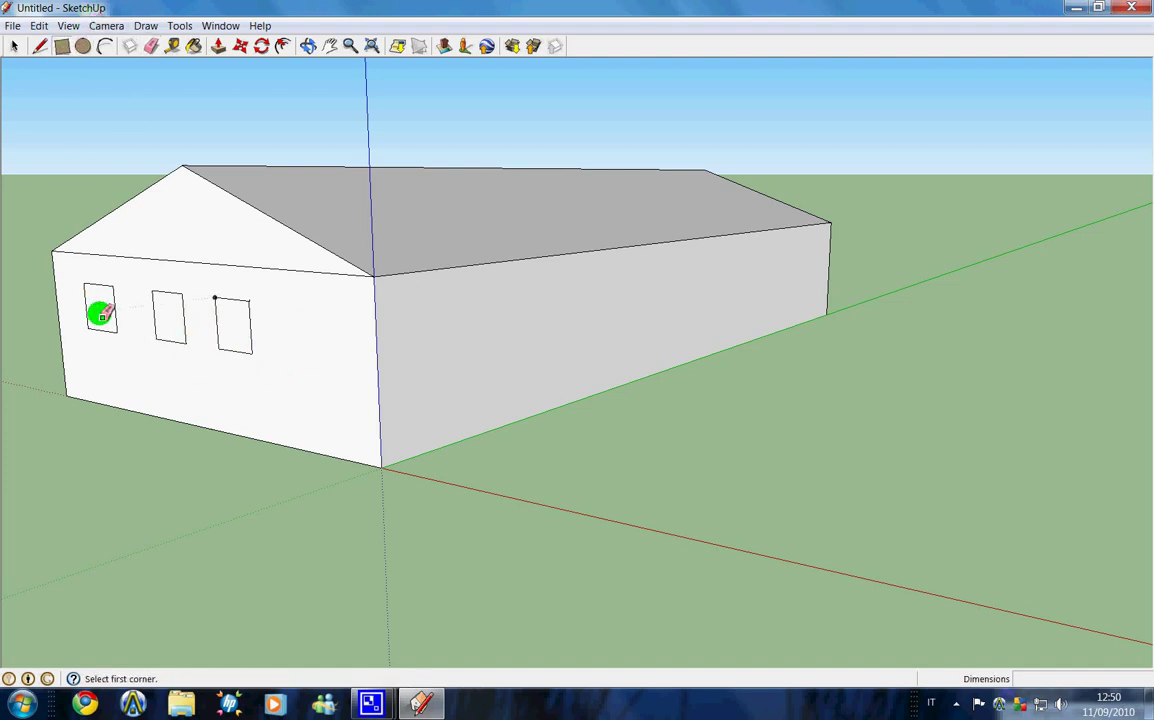
click(83, 345)
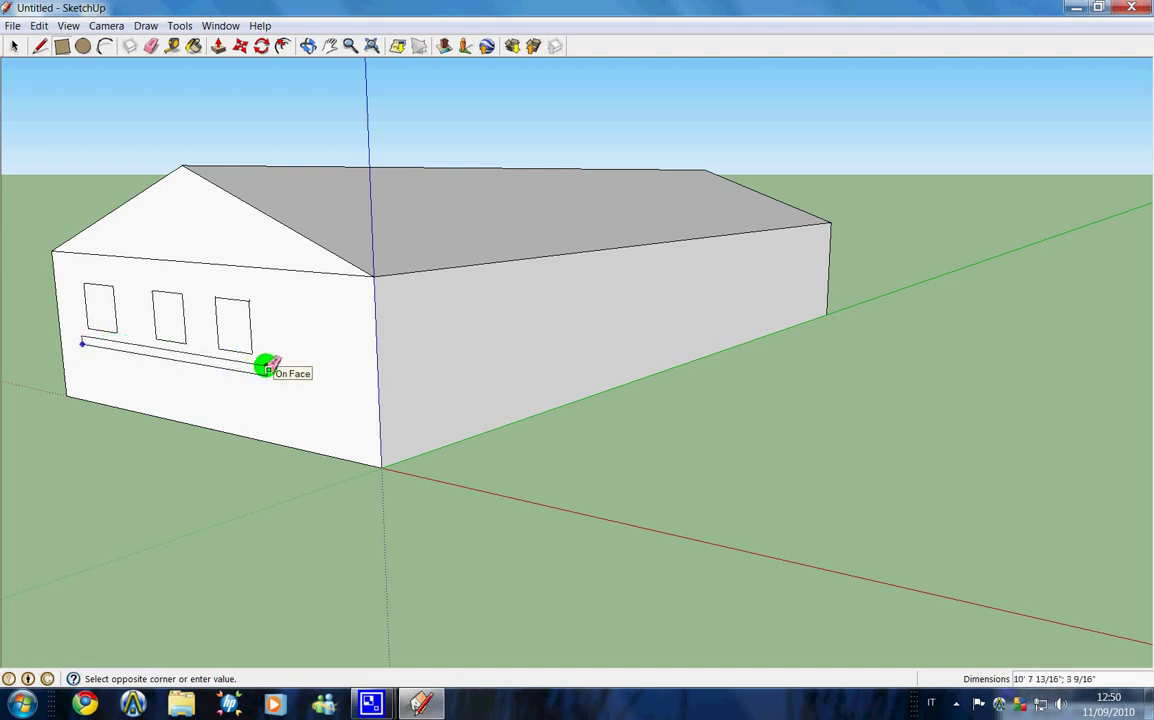
Draw a long thin rectangle under the windows and pull it out 1' 3 1/8" as a ledge
click(267, 369)
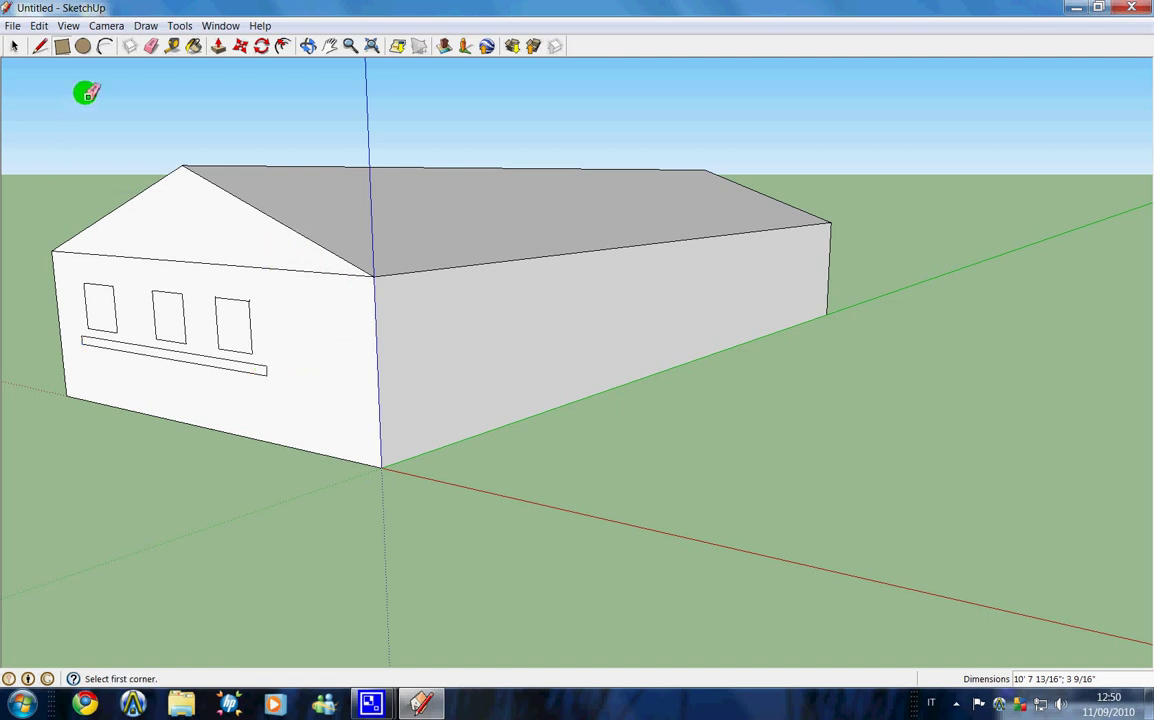
click(219, 45)
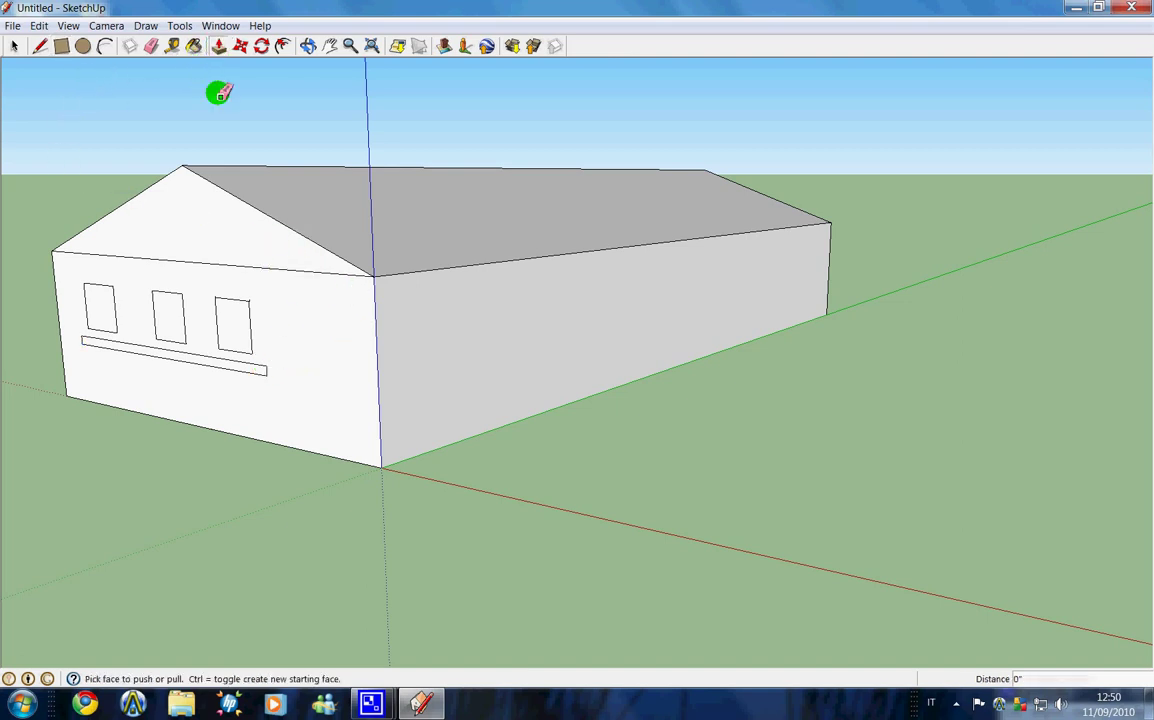
click(220, 358)
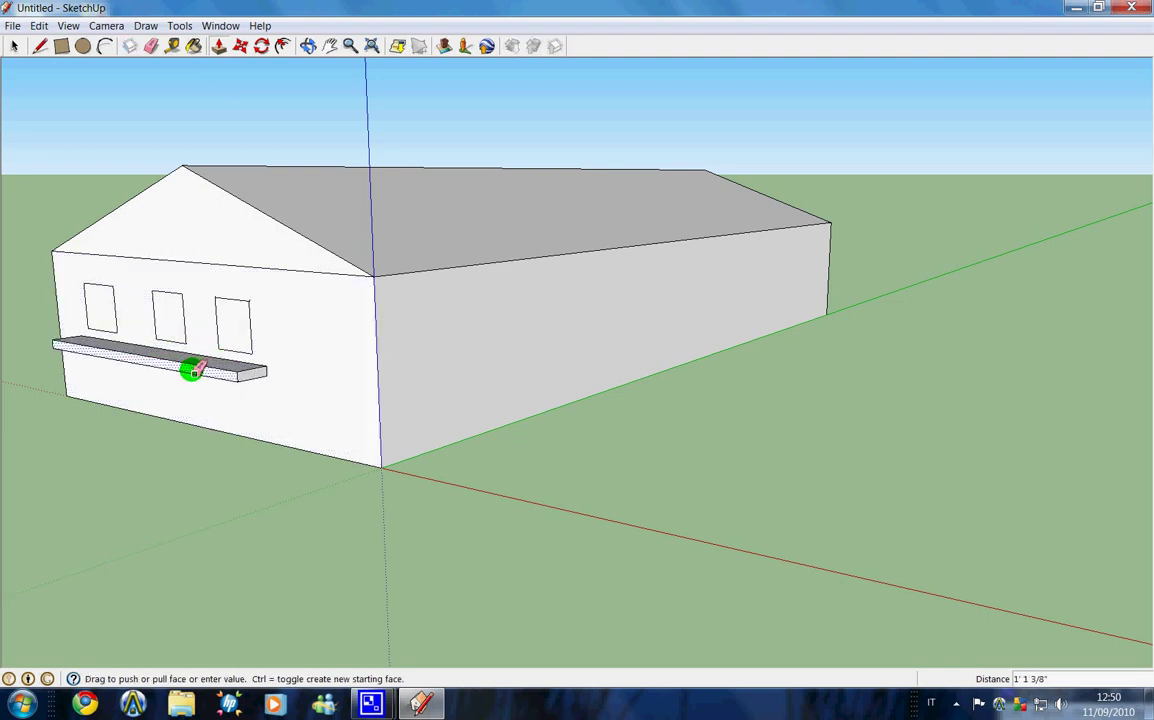
click(190, 375)
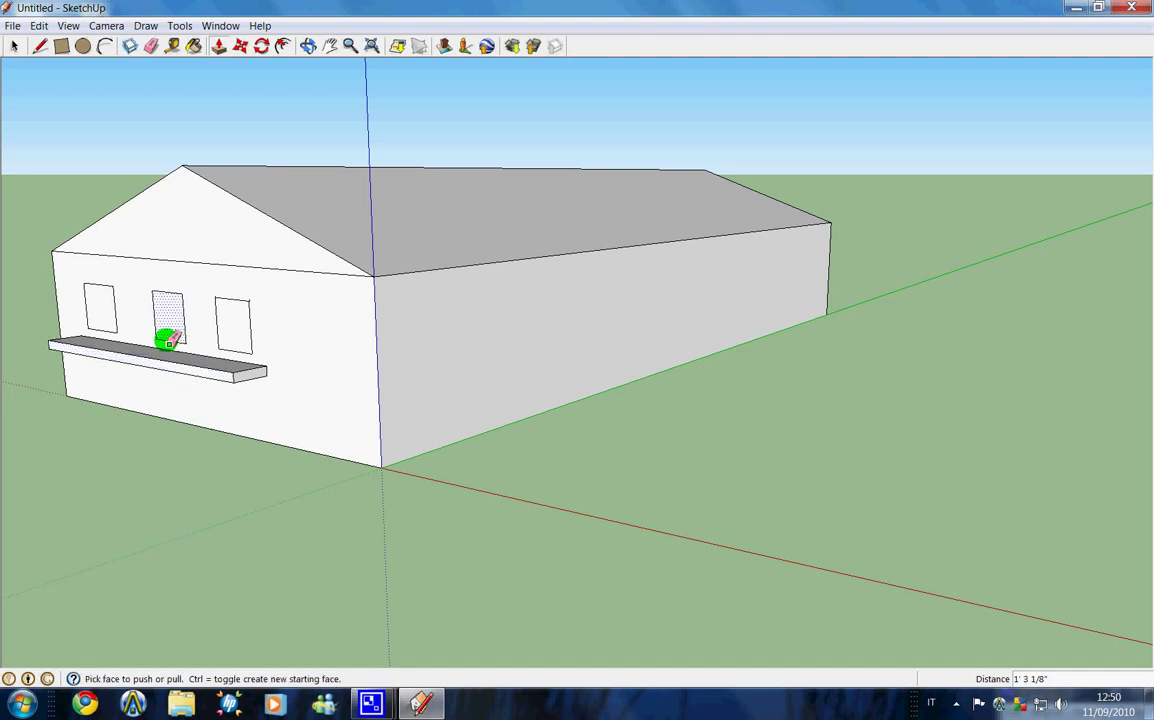
Erase the left, middle and right window faces to leave open window holes
click(14, 47)
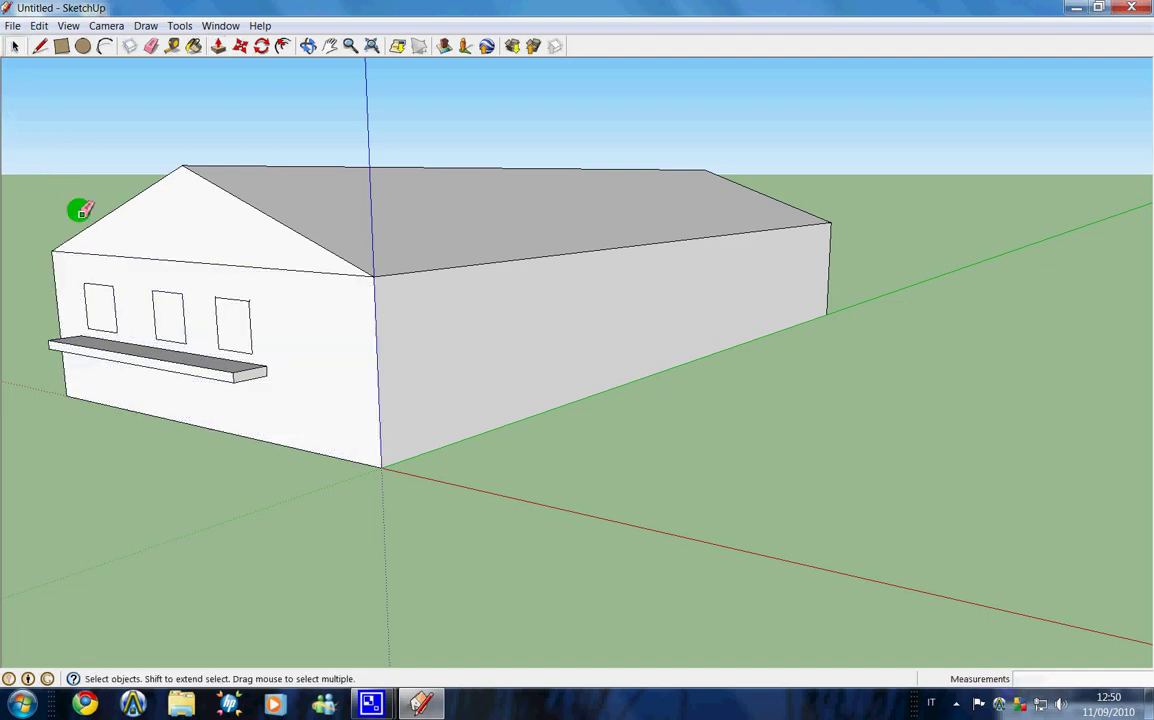
right_click(100, 311)
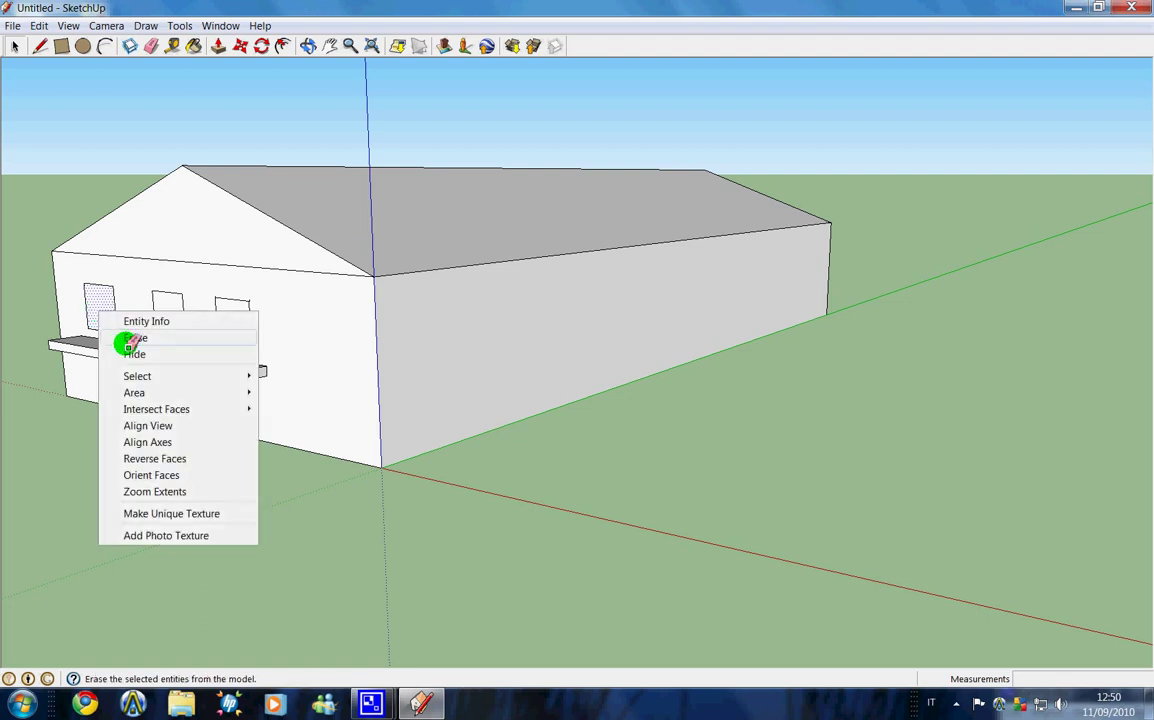
click(133, 337)
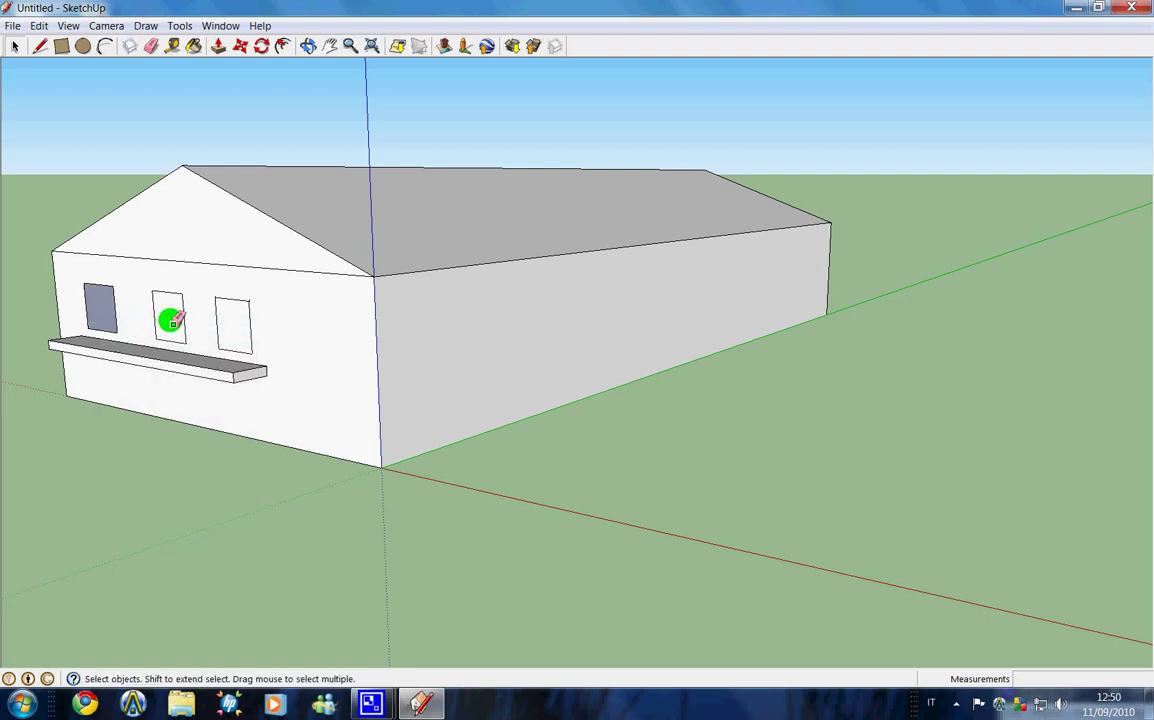
right_click(170, 320)
click(186, 348)
right_click(232, 330)
click(252, 356)
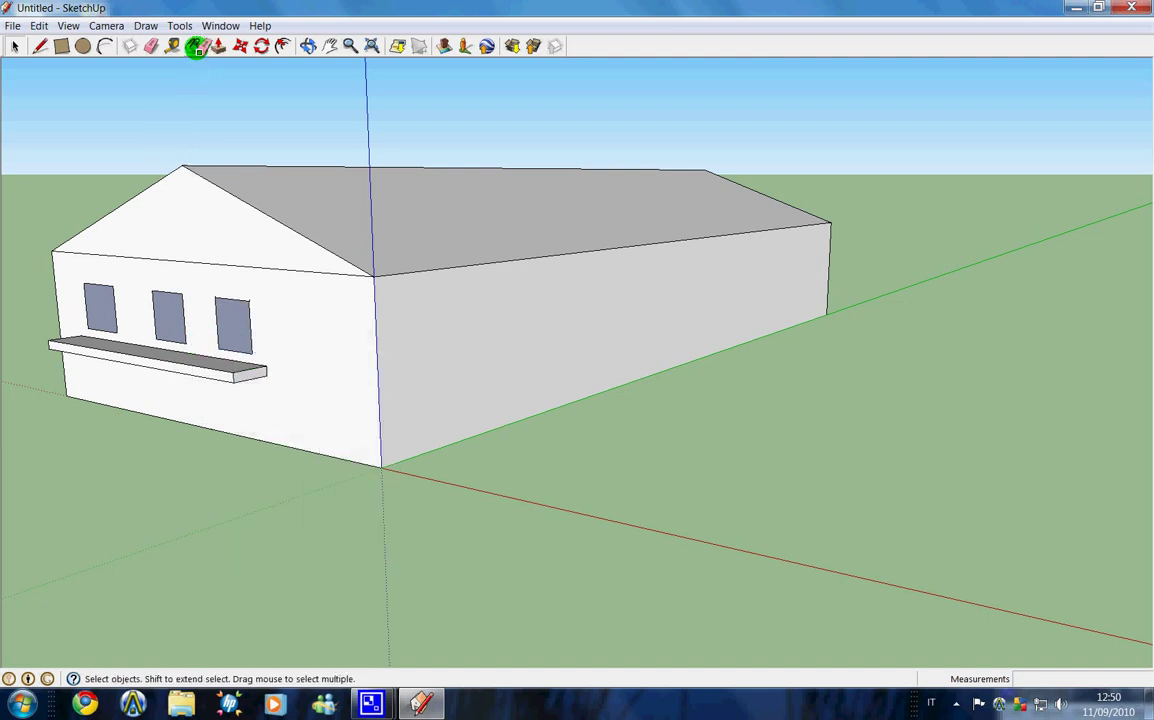
click(197, 47)
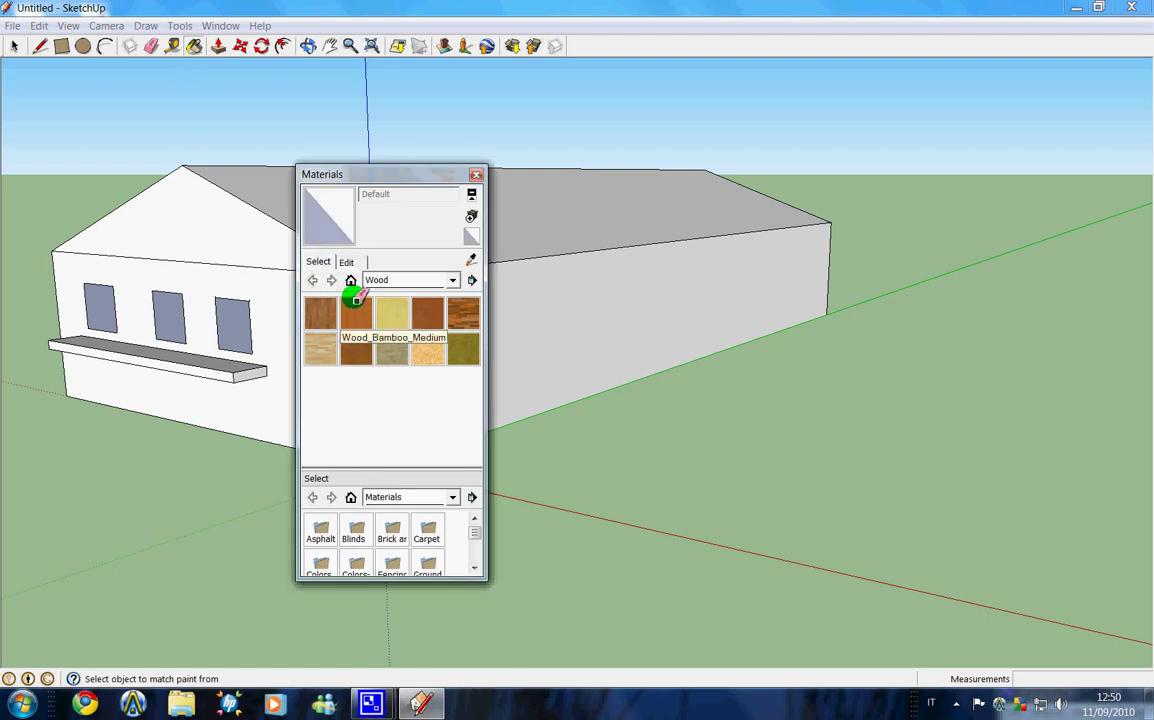
Paint the window openings with Carpet_Pattern_LeafSquares_Tan from the Carpet and Textiles collection
click(449, 281)
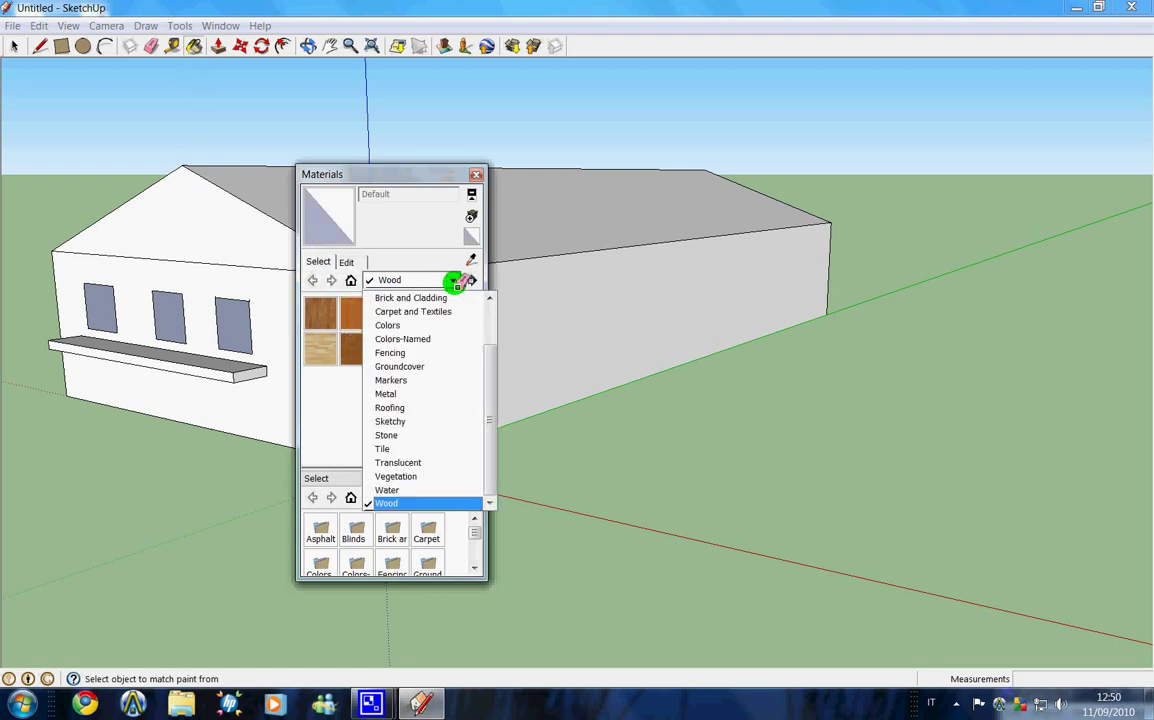
click(459, 313)
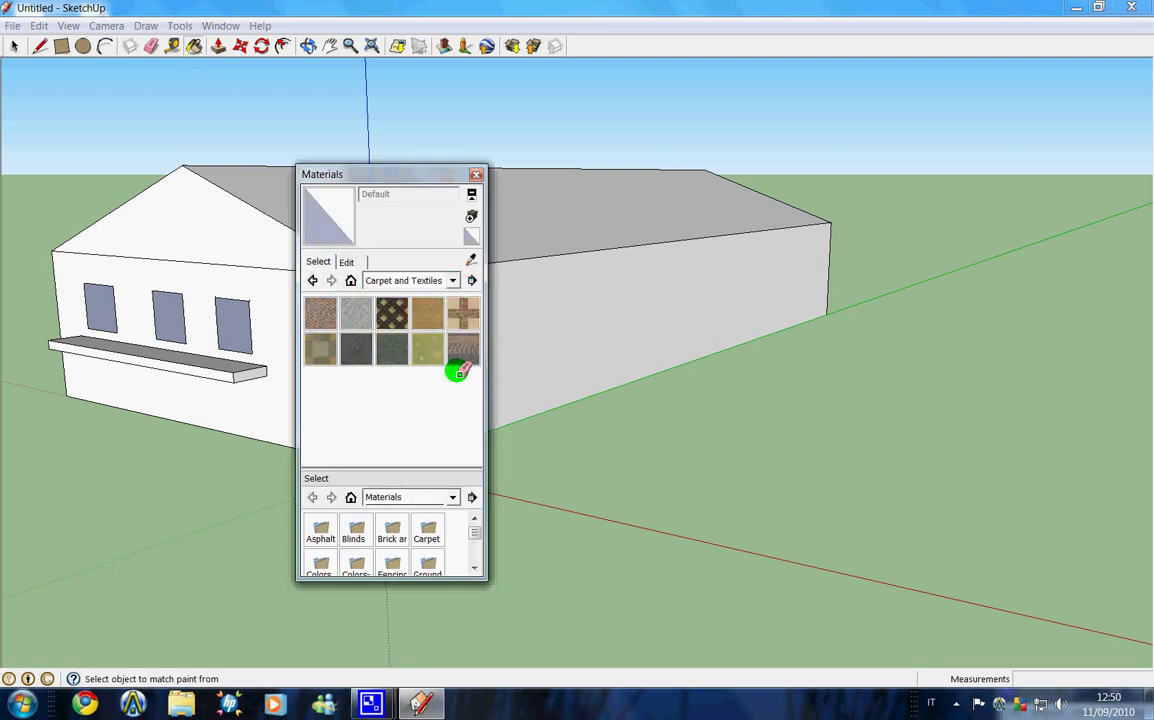
click(464, 313)
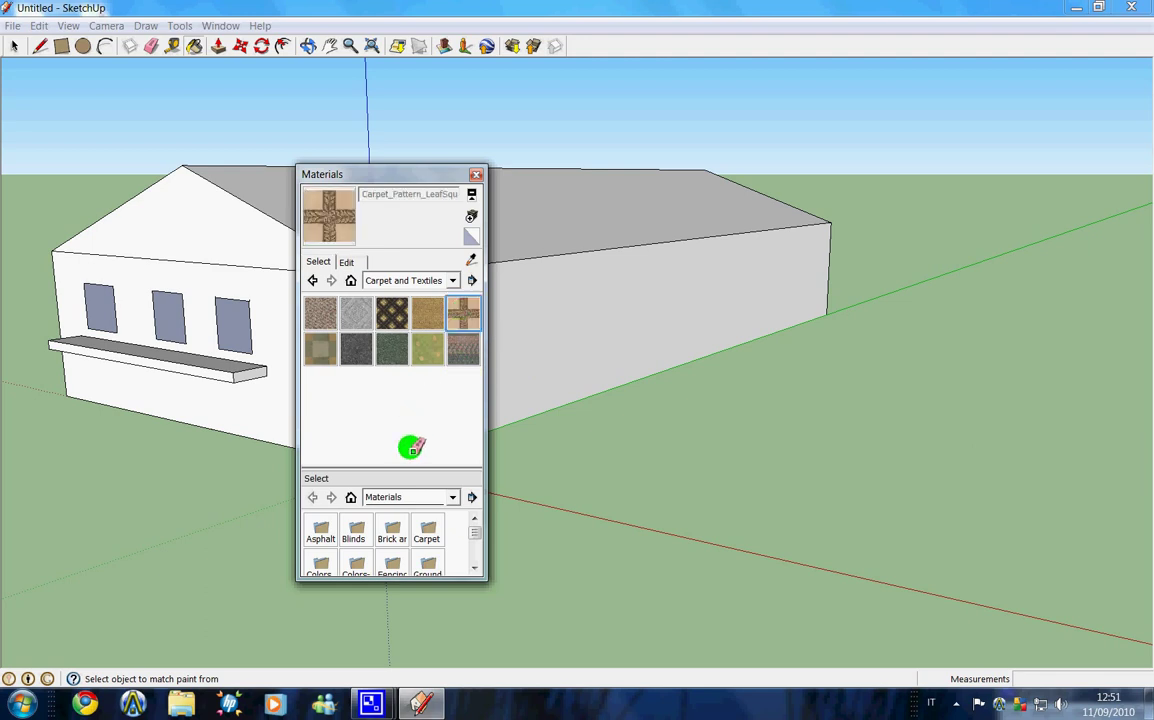
click(99, 316)
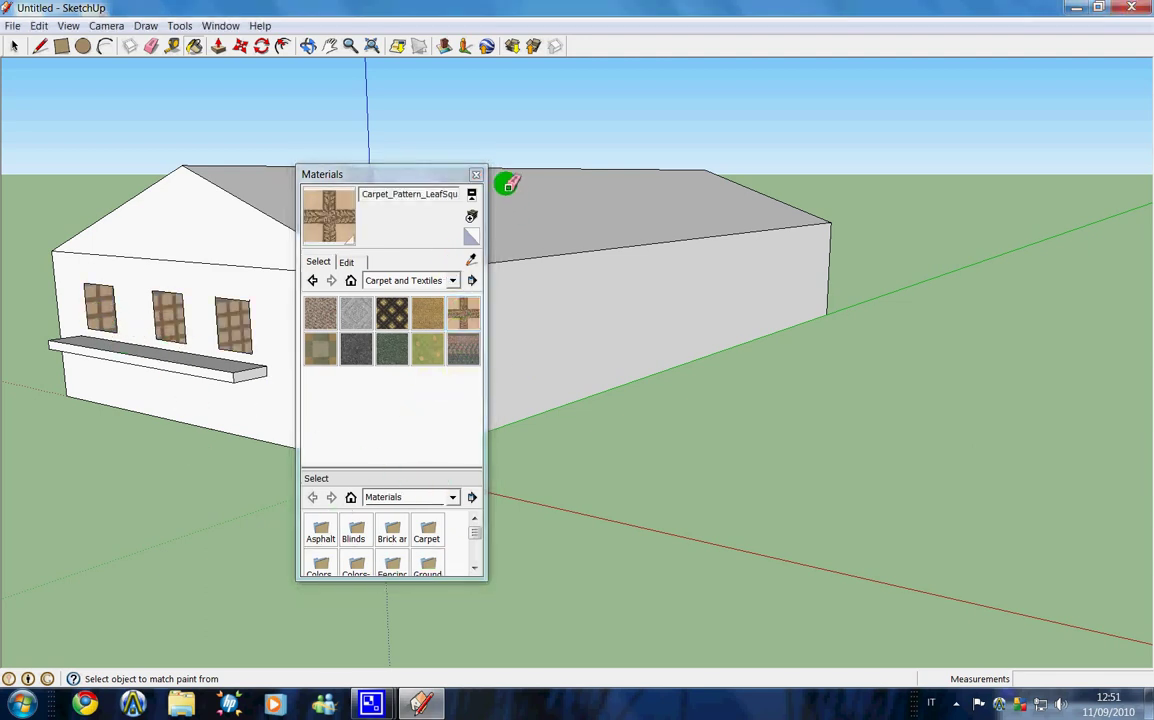
click(477, 177)
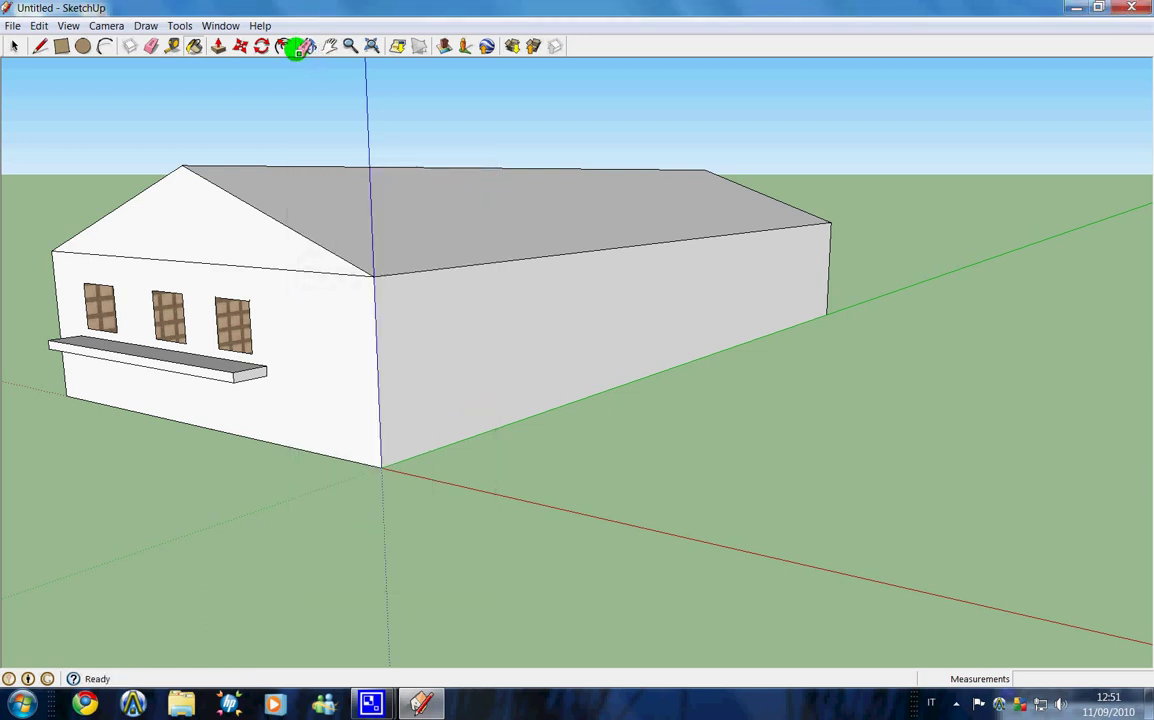
From a front-on view, paint the third window opening with the tan carpet texture
click(307, 46)
mouse_move(278, 304)
mouse_down()
mouse_move(425, 304)
mouse_move(523, 255)
mouse_move(453, 286)
mouse_move(528, 276)
mouse_move(497, 283)
mouse_up()
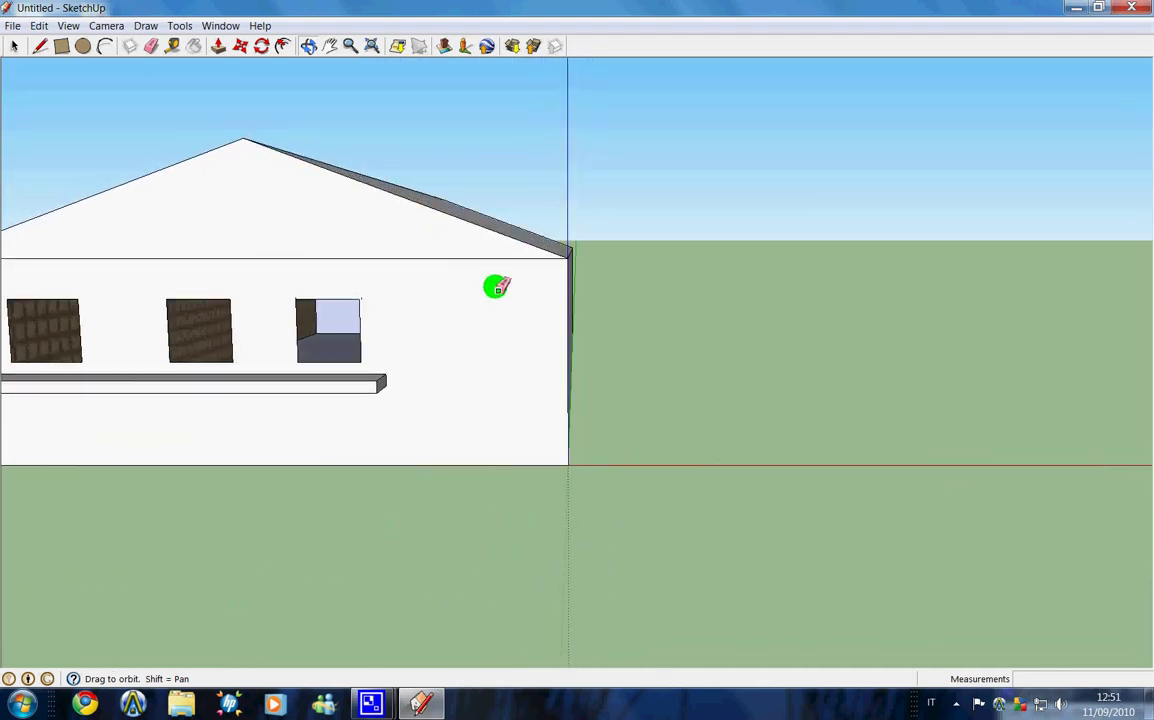
click(194, 46)
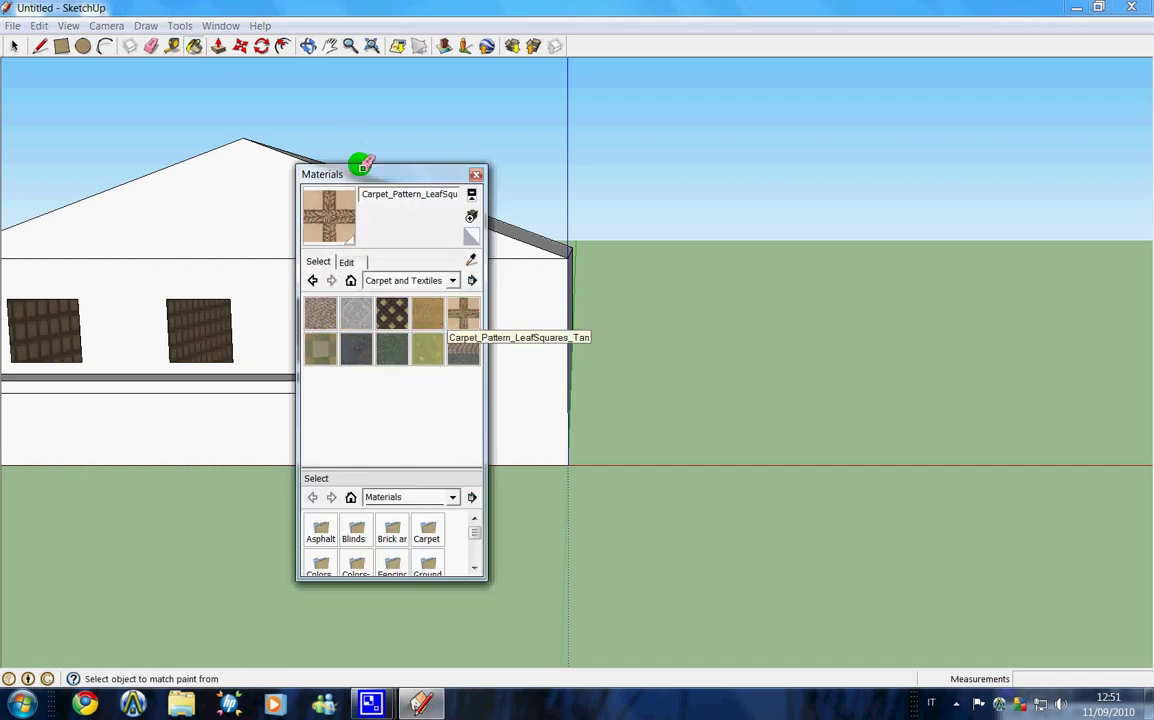
drag(372, 174, 658, 174)
click(338, 320)
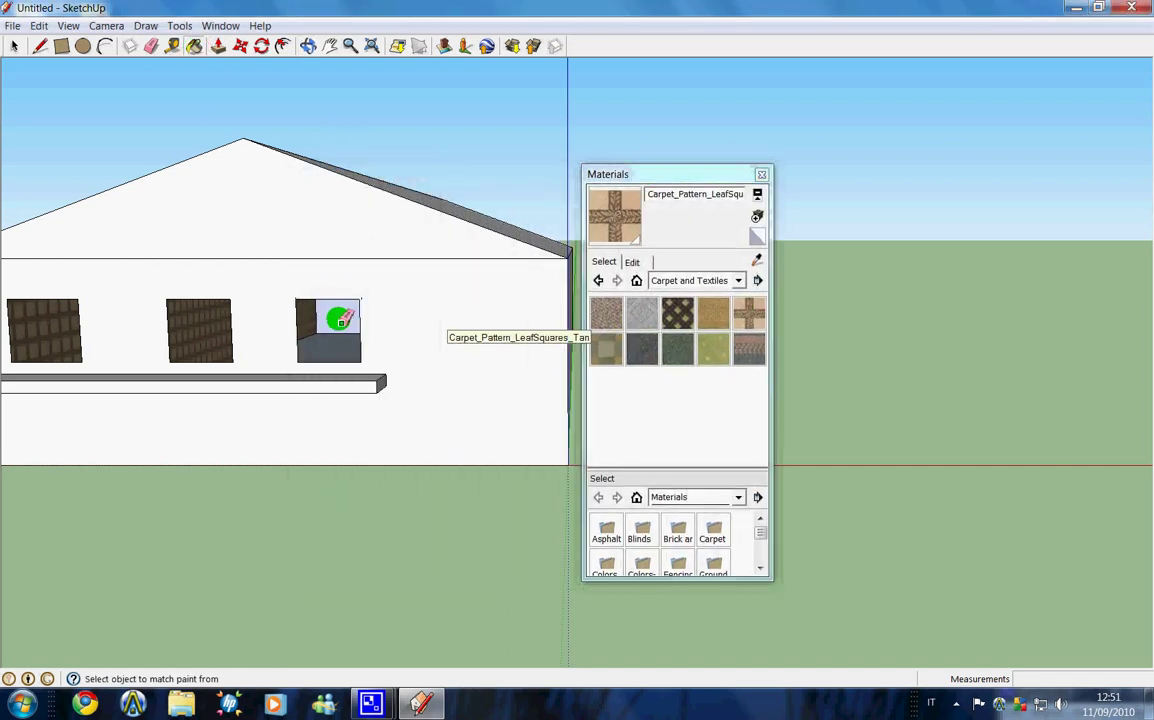
click(306, 46)
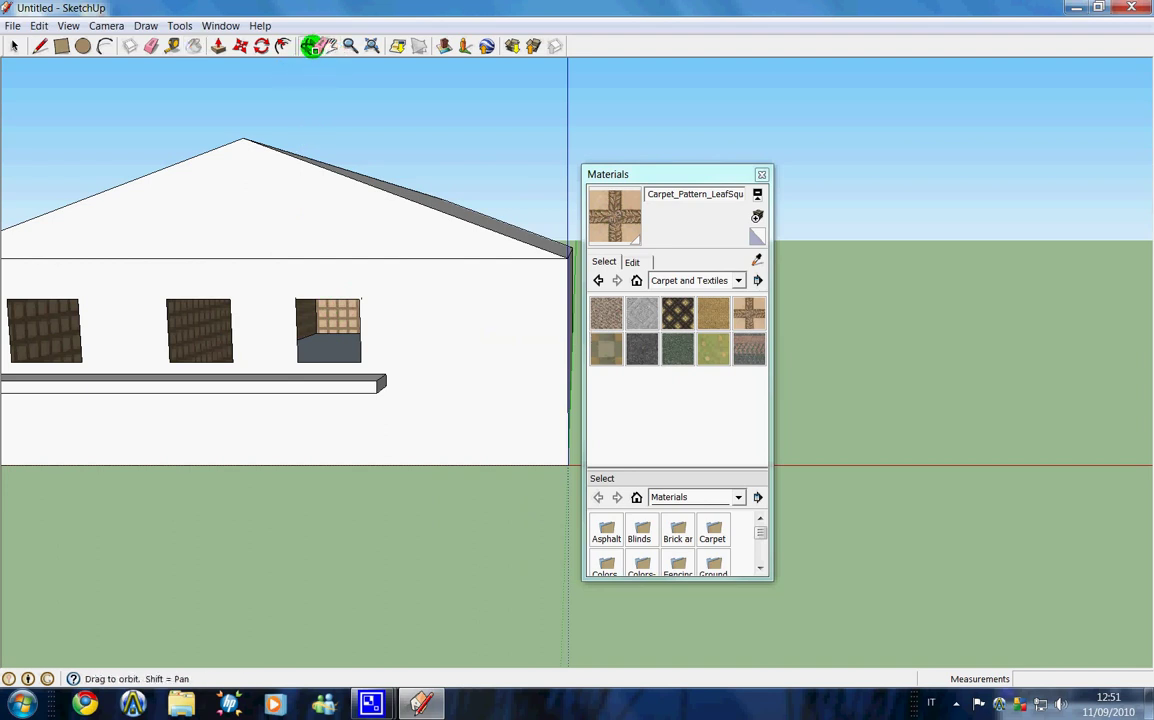
click(761, 174)
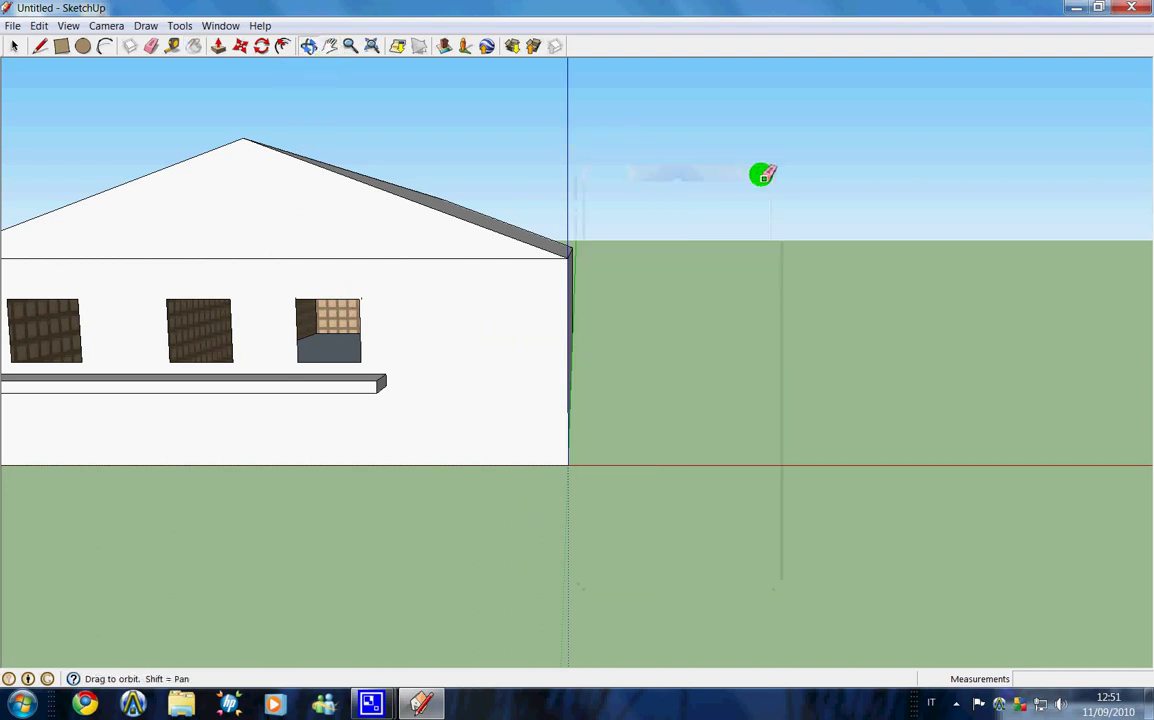
Paint the window's inner side face with the carpet texture, then show the roof slope
mouse_move(422, 278)
mouse_down()
mouse_move(495, 263)
mouse_move(590, 273)
mouse_move(549, 276)
mouse_up()
click(195, 46)
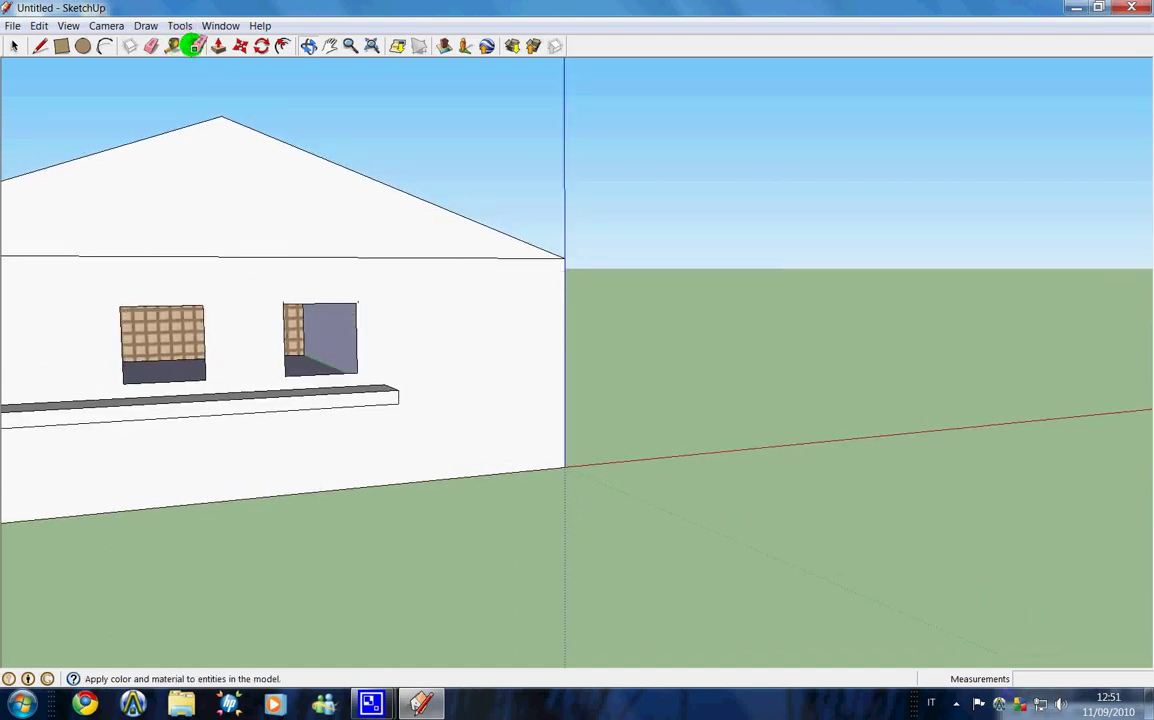
click(332, 333)
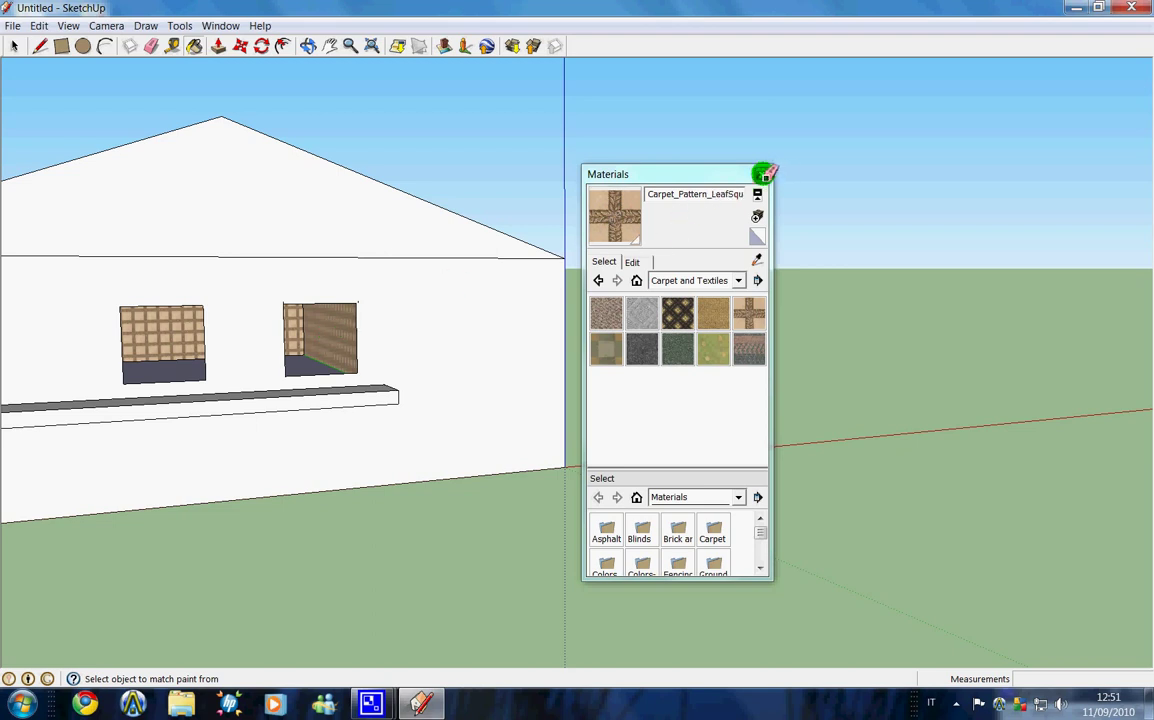
click(764, 174)
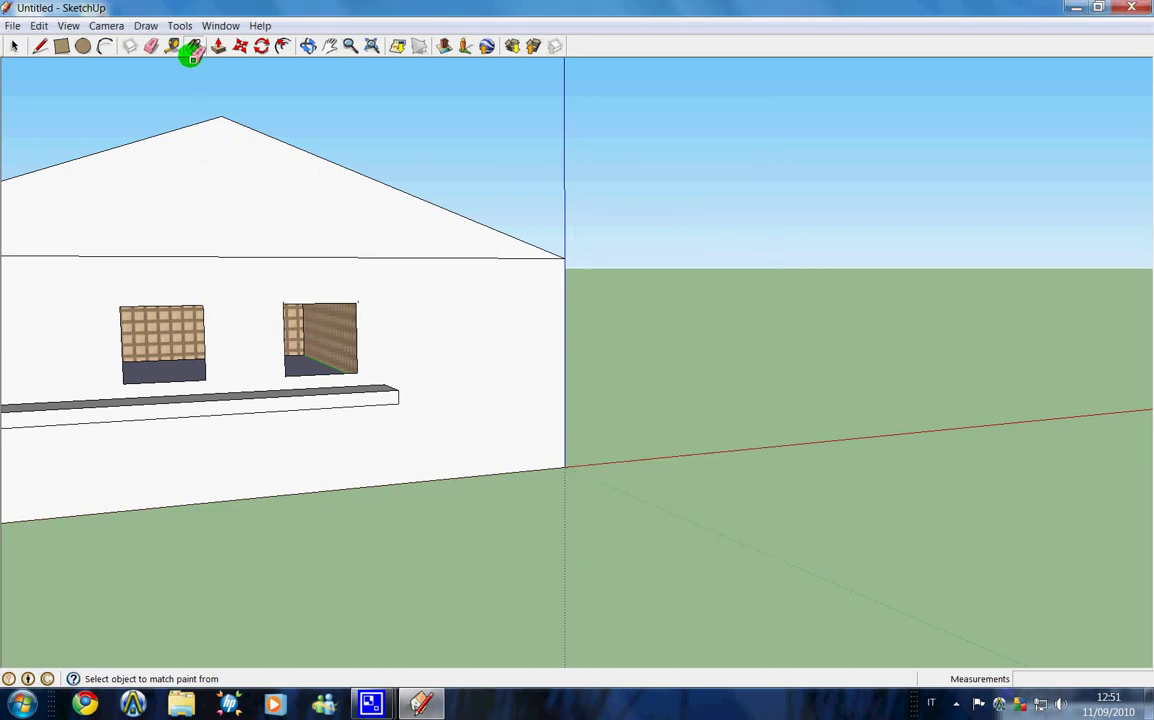
click(307, 46)
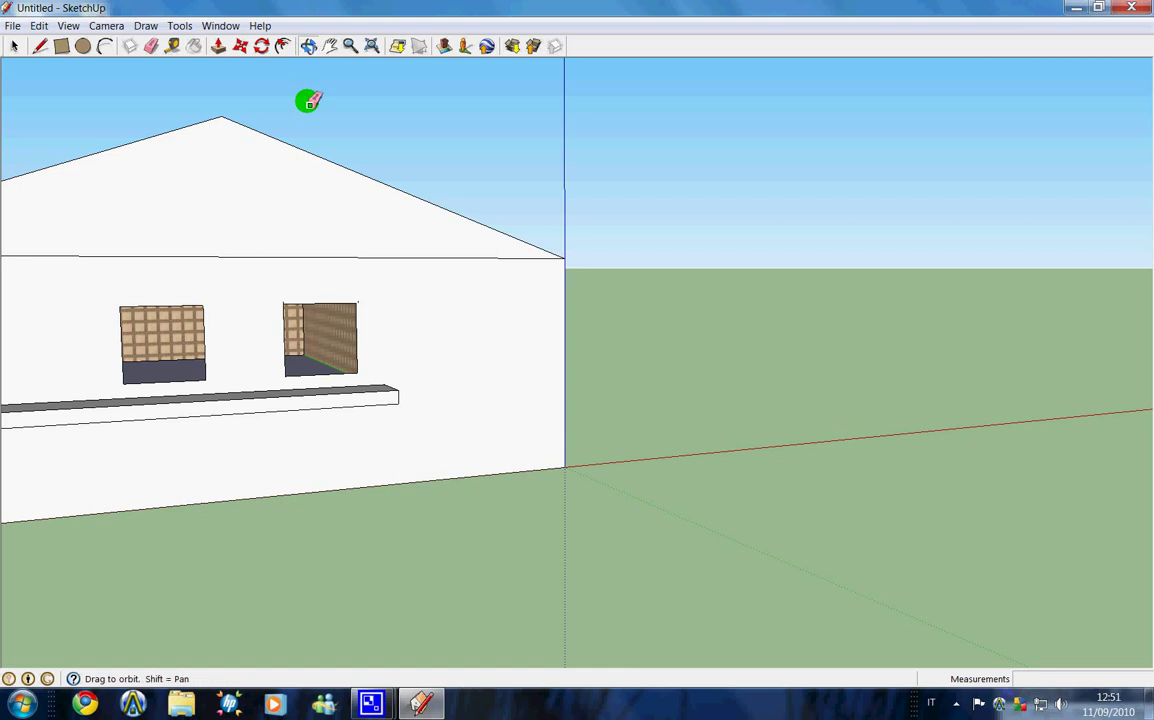
mouse_move(303, 199)
mouse_down()
mouse_move(148, 242)
mouse_move(158, 265)
mouse_up()
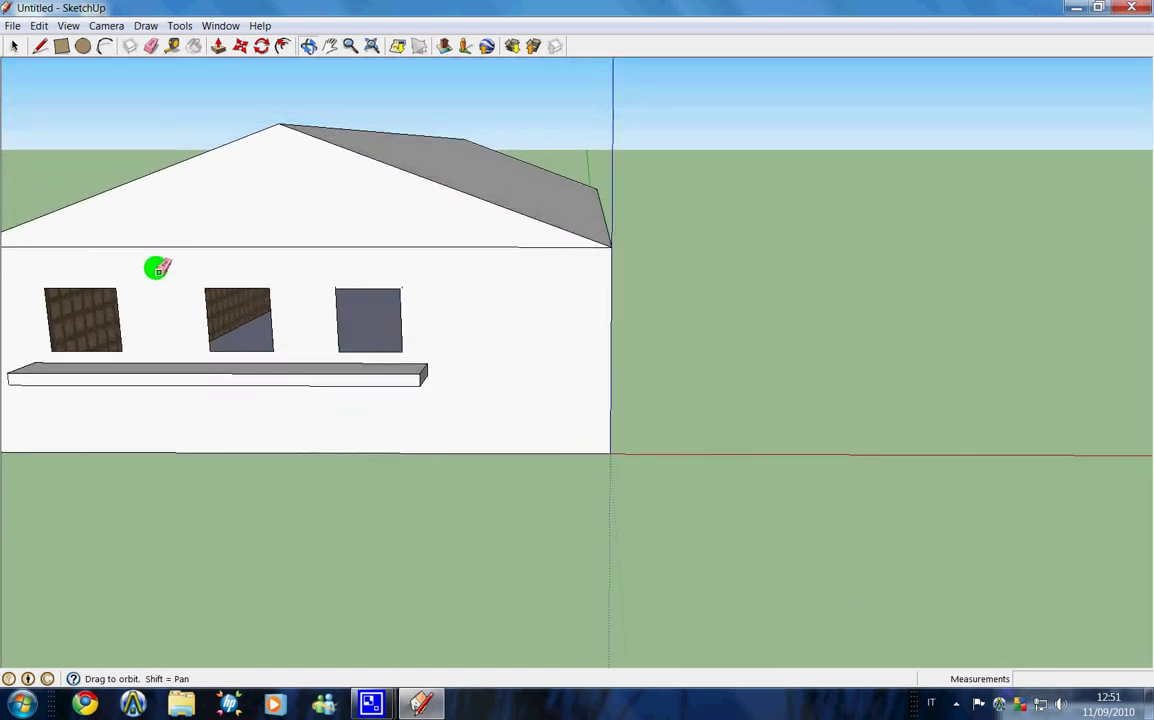
Repaint the right window with Carpet_Plush_Charcoal and the third window with grey berber carpet
click(197, 47)
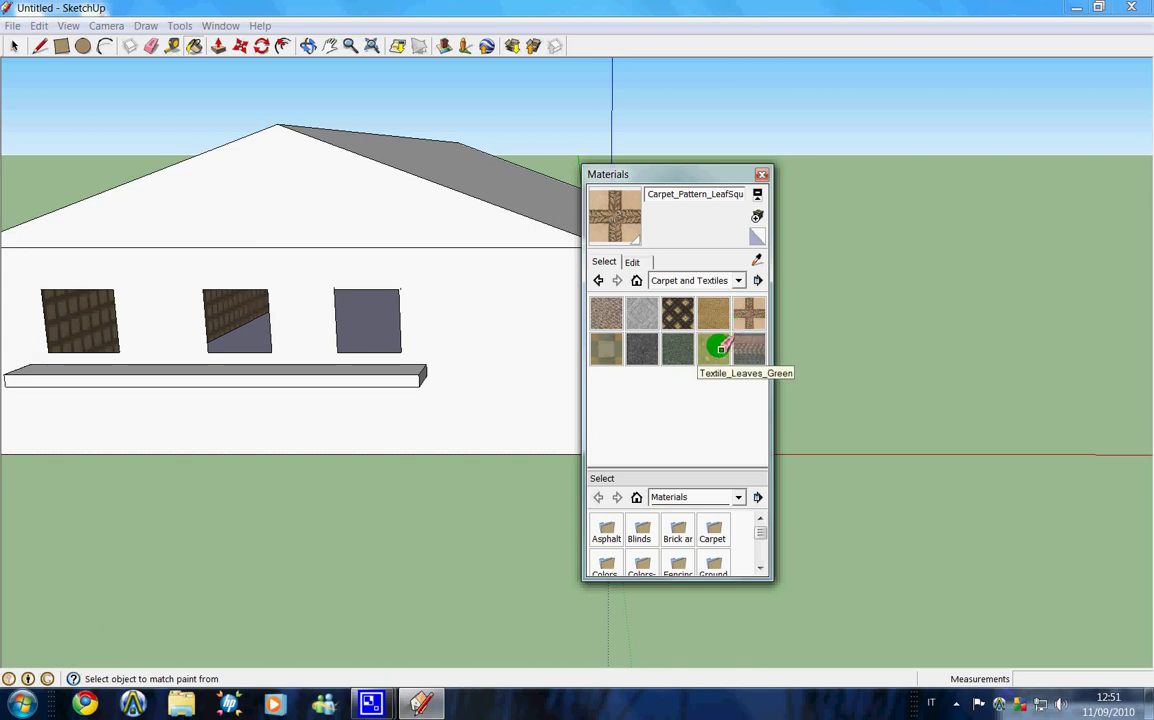
click(650, 348)
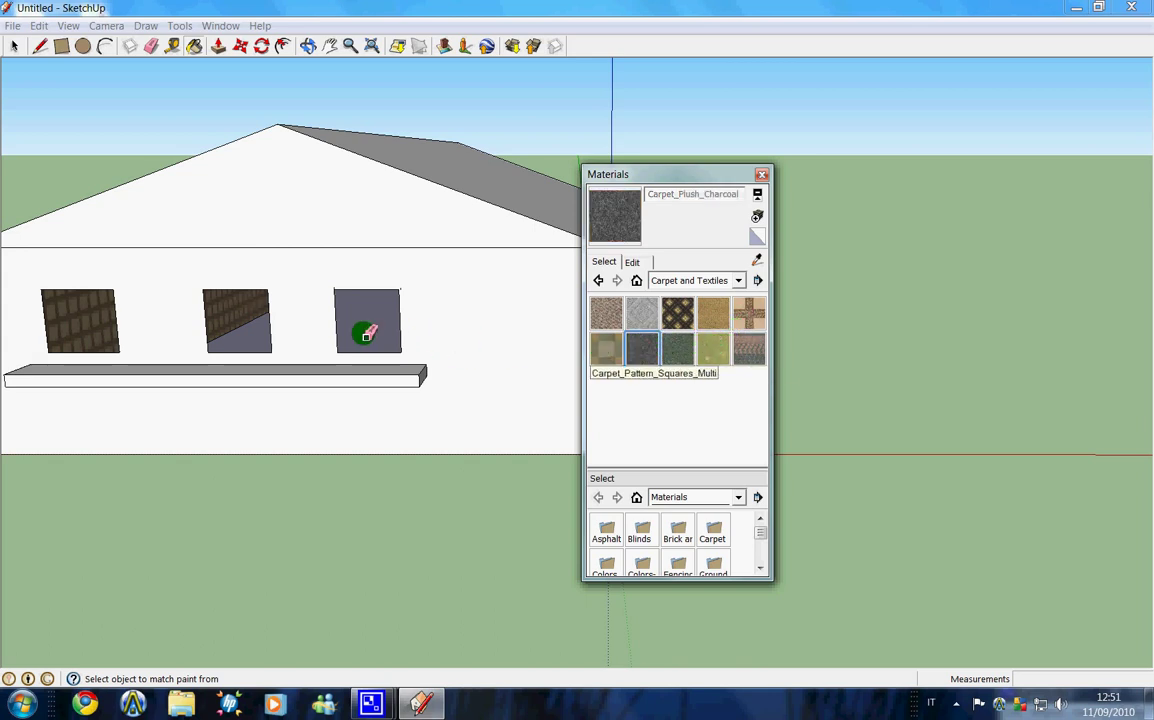
click(366, 331)
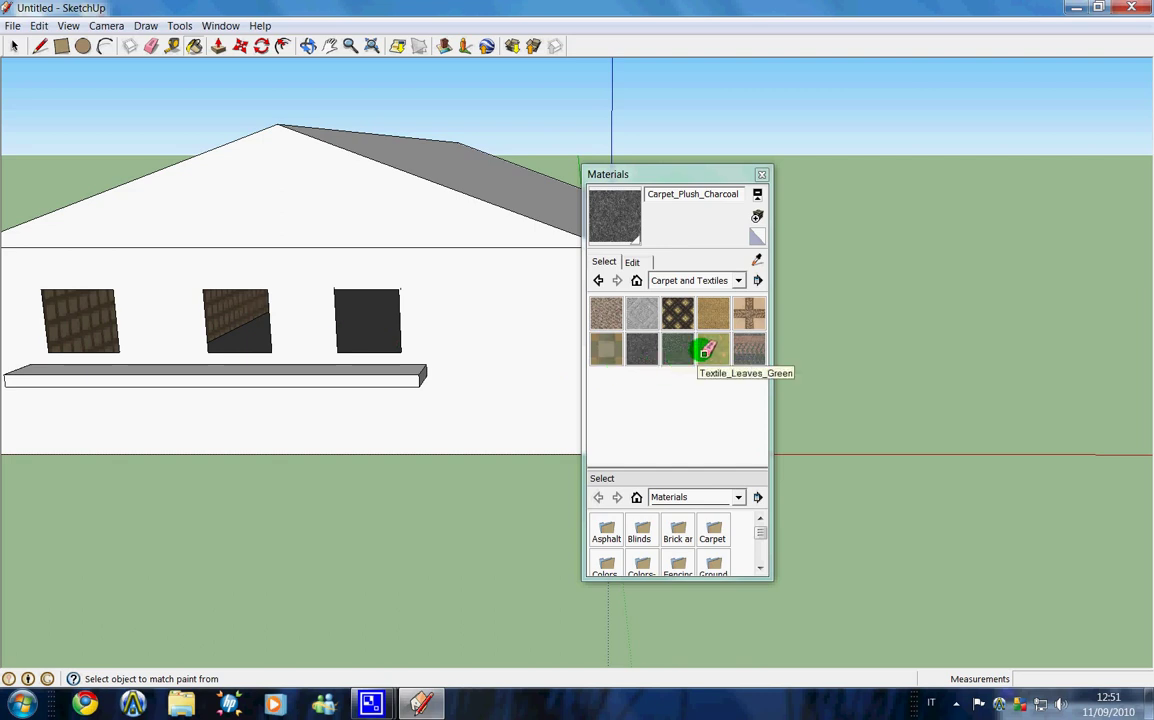
click(640, 315)
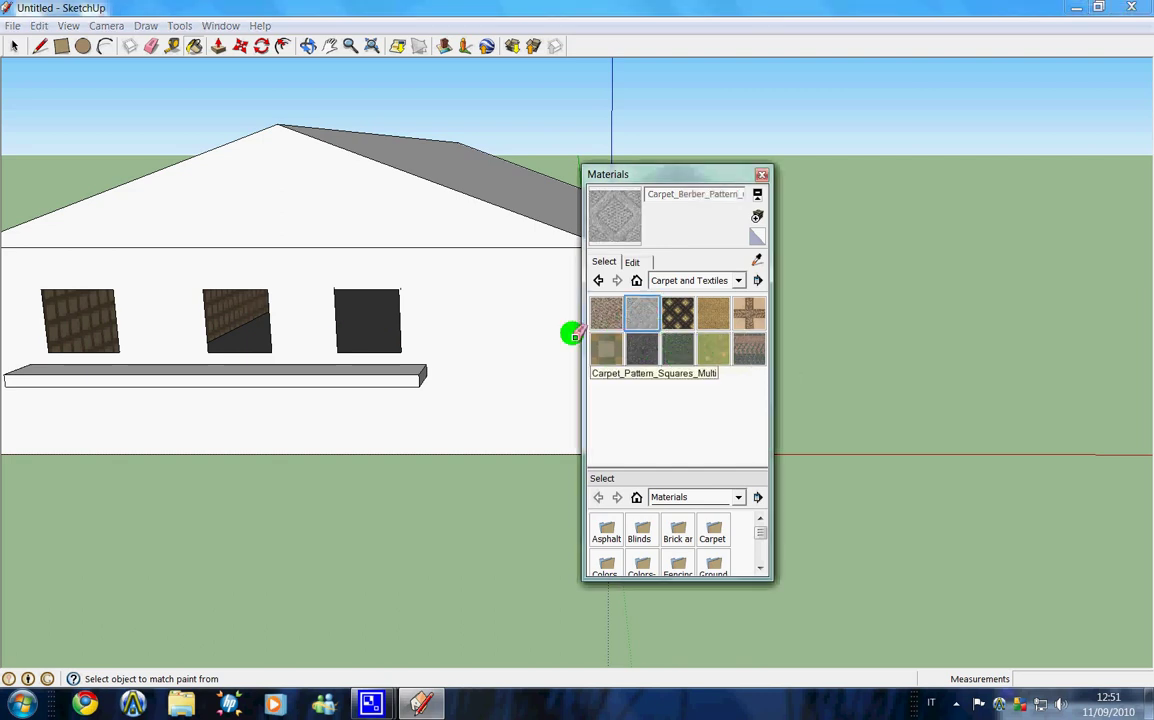
click(380, 327)
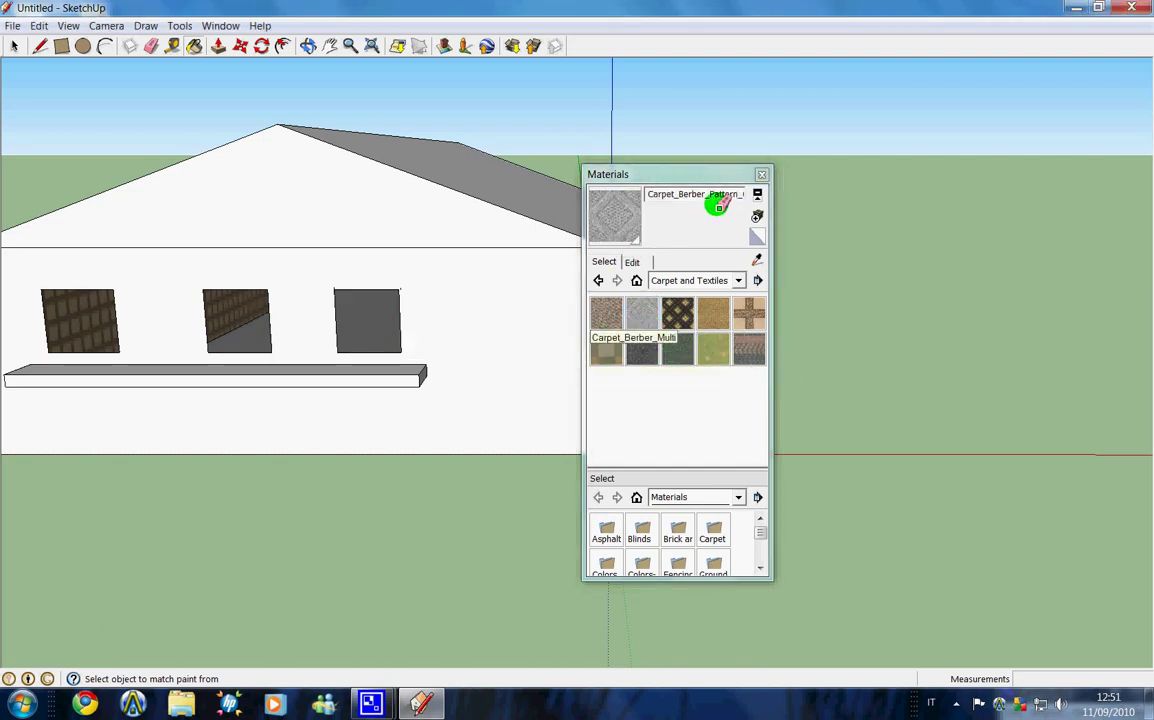
click(760, 177)
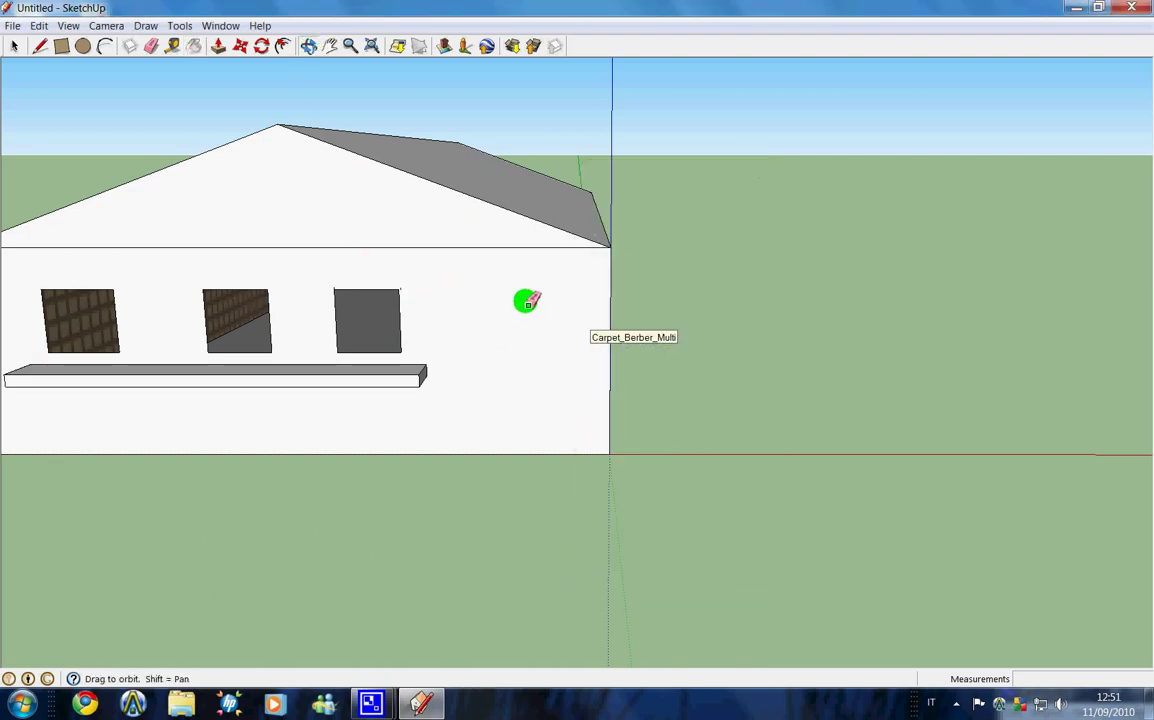
drag(528, 298, 301, 299)
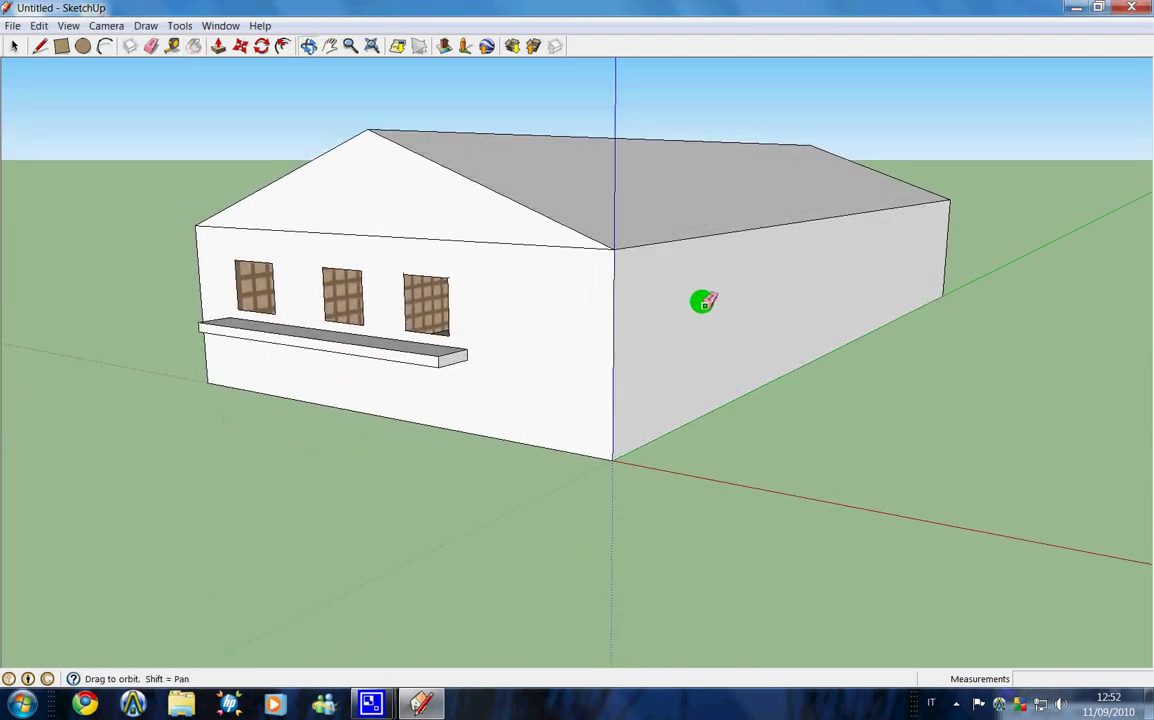
mouse_move(701, 301)
mouse_down()
mouse_move(636, 306)
mouse_move(645, 313)
mouse_up()
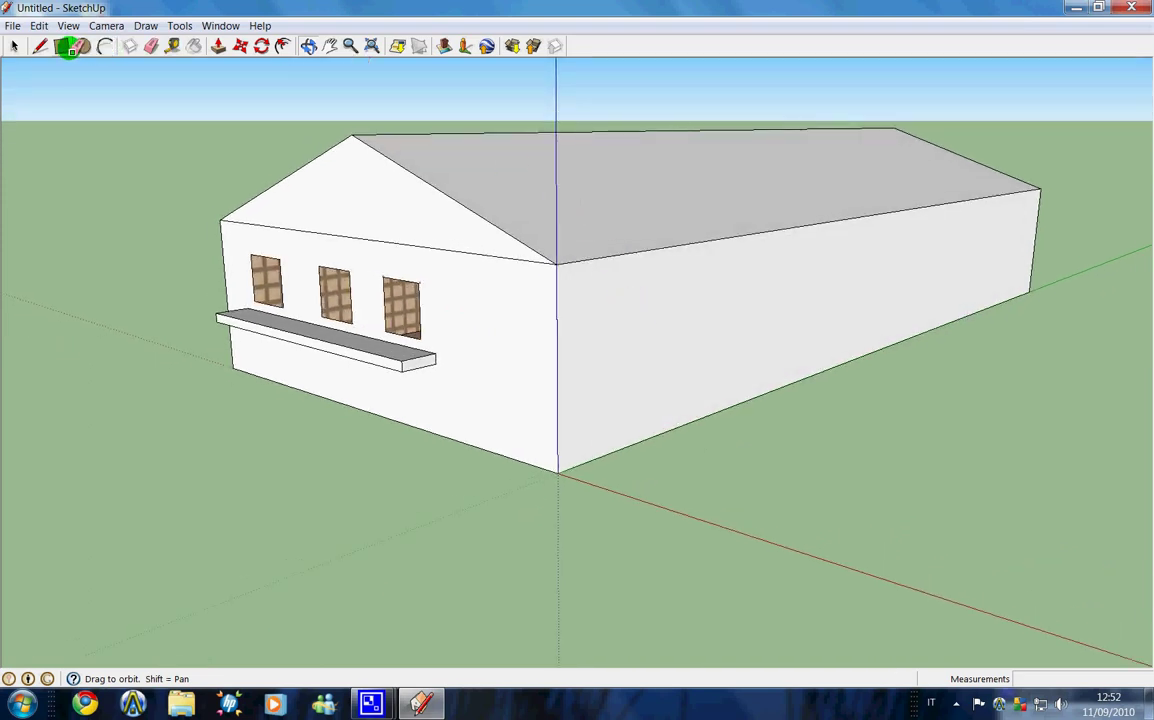
Draw a large rectangle up from the long side wall's bottom edge, then pan left
click(61, 46)
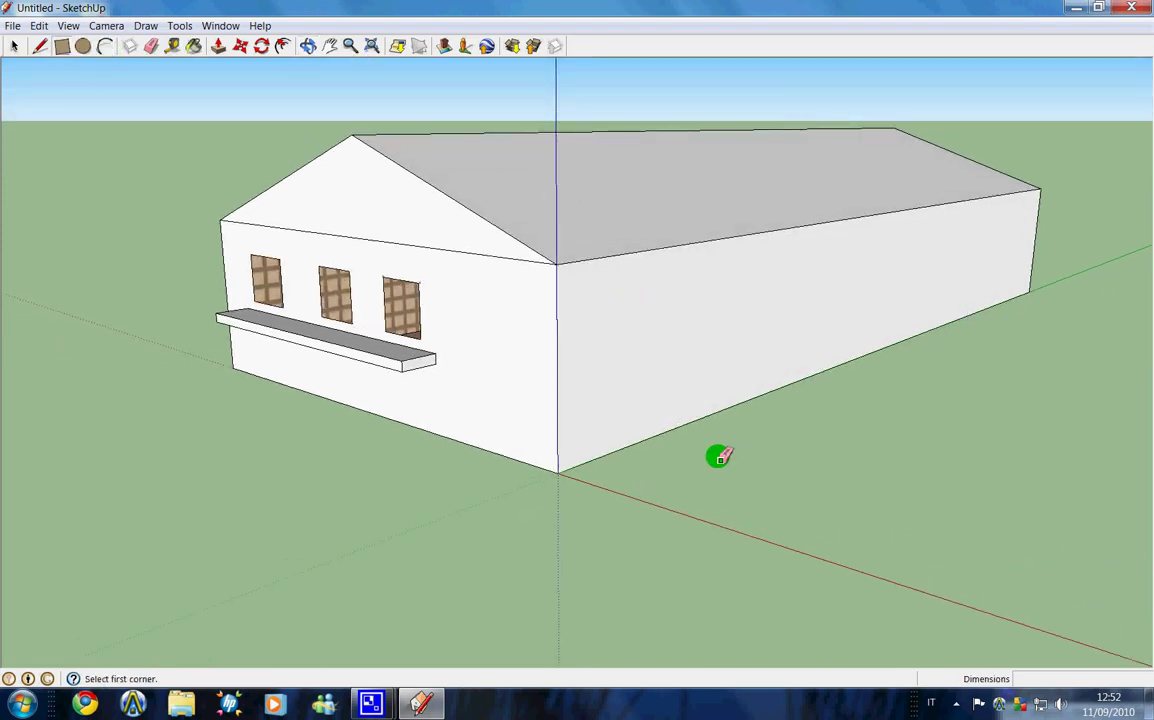
click(619, 449)
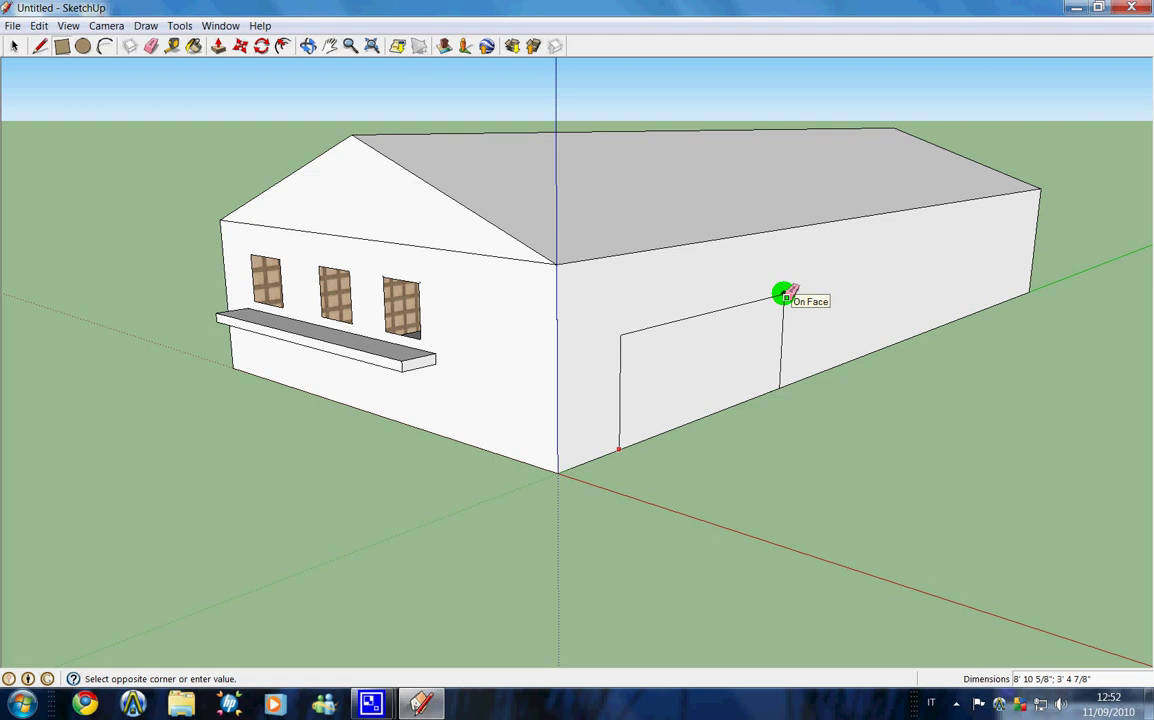
click(785, 296)
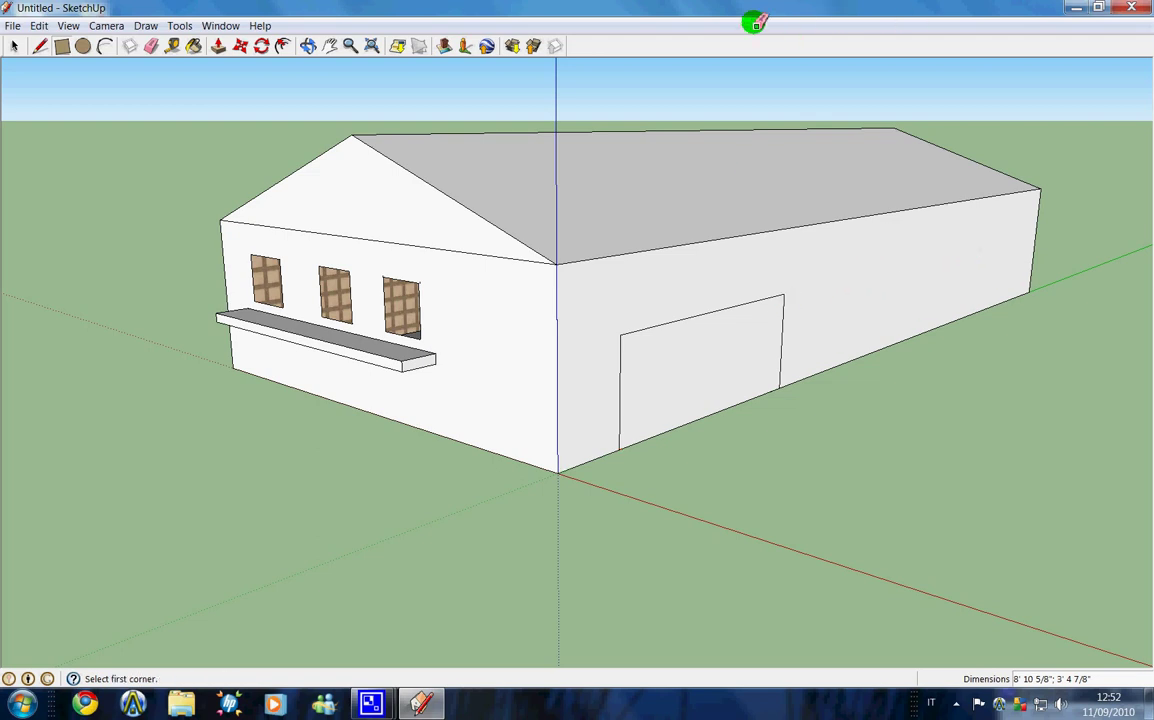
click(331, 47)
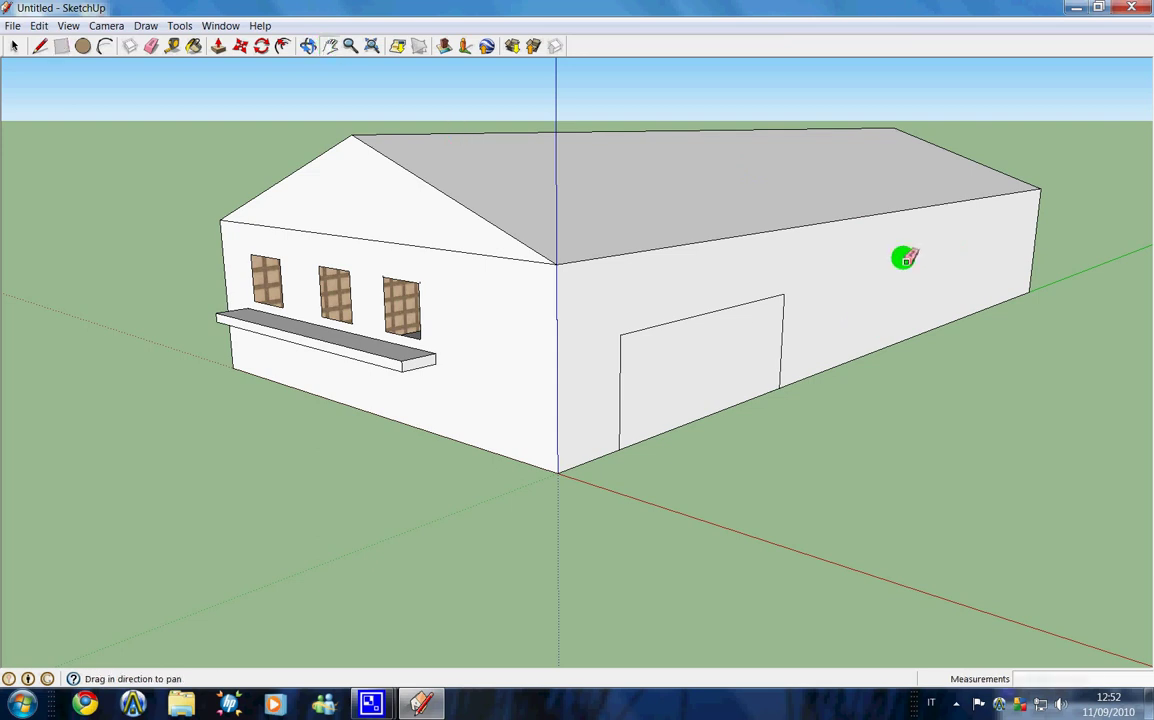
mouse_move(904, 255)
mouse_down()
mouse_move(683, 293)
mouse_move(719, 285)
mouse_up()
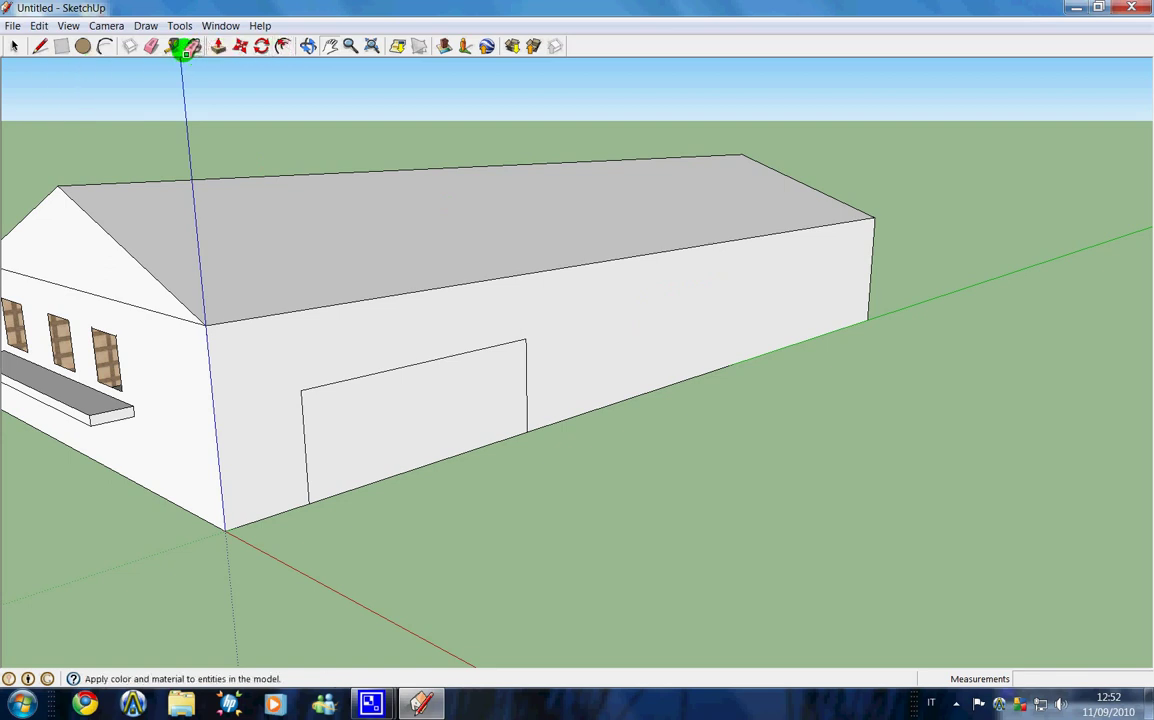
Draw a tall narrow door rectangle near the wall's far end and give it an arched top
click(63, 47)
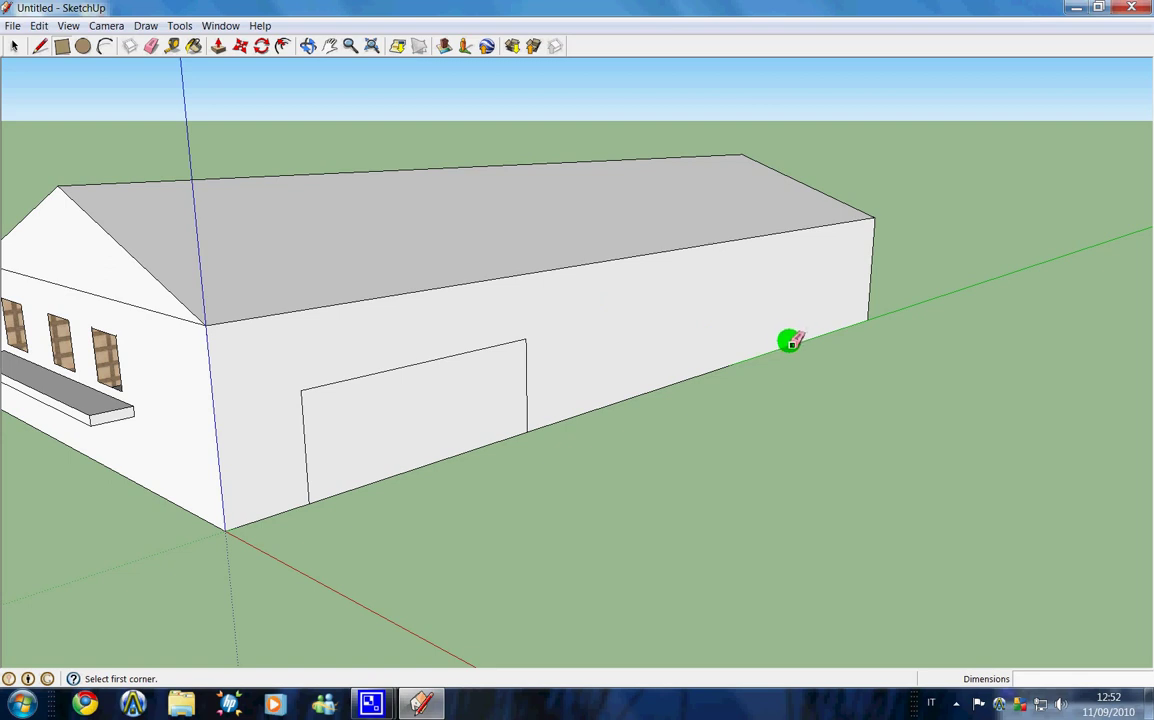
click(790, 343)
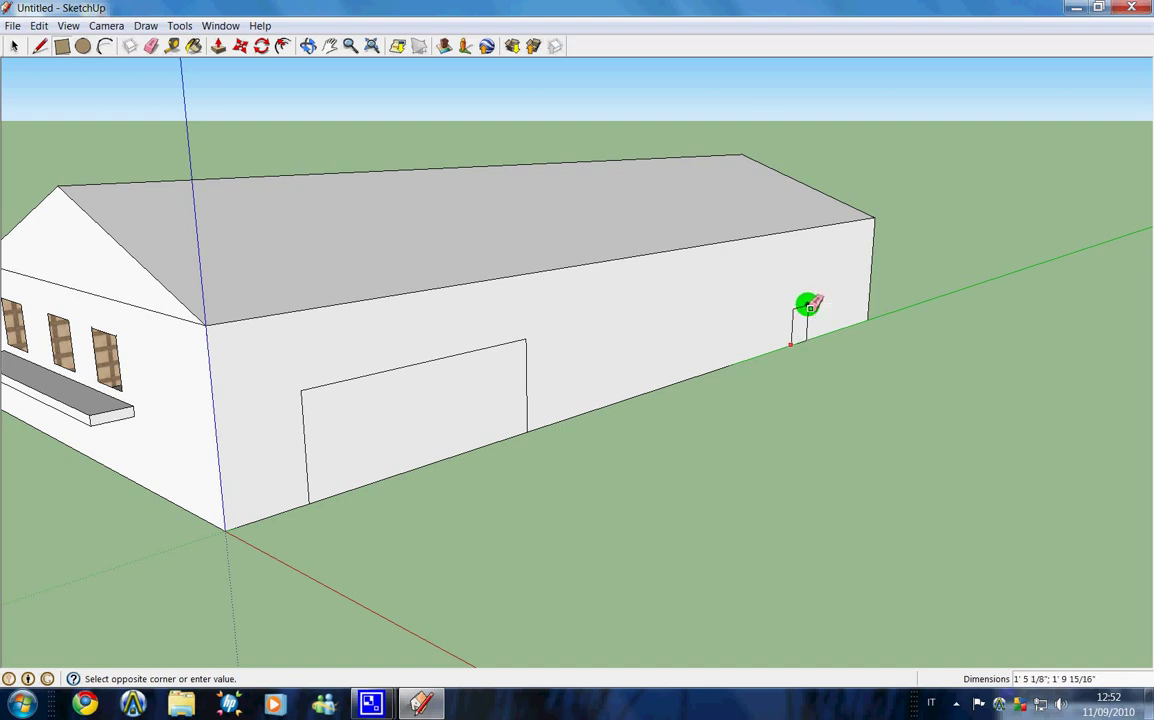
click(810, 306)
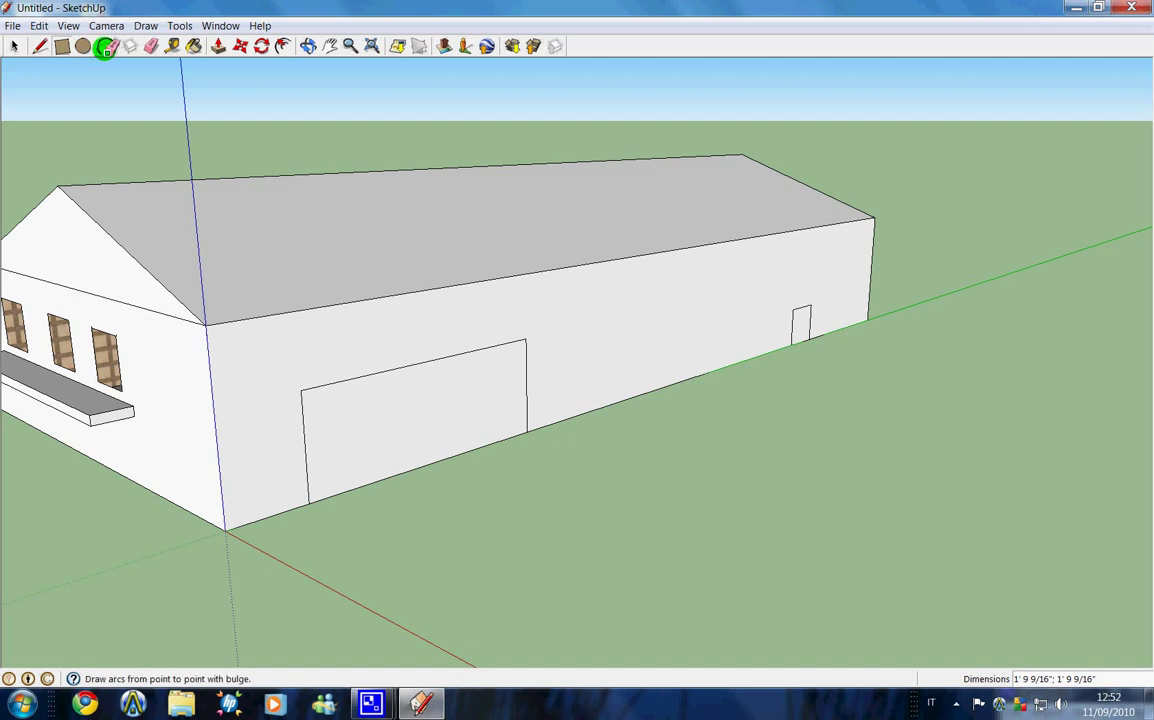
click(105, 46)
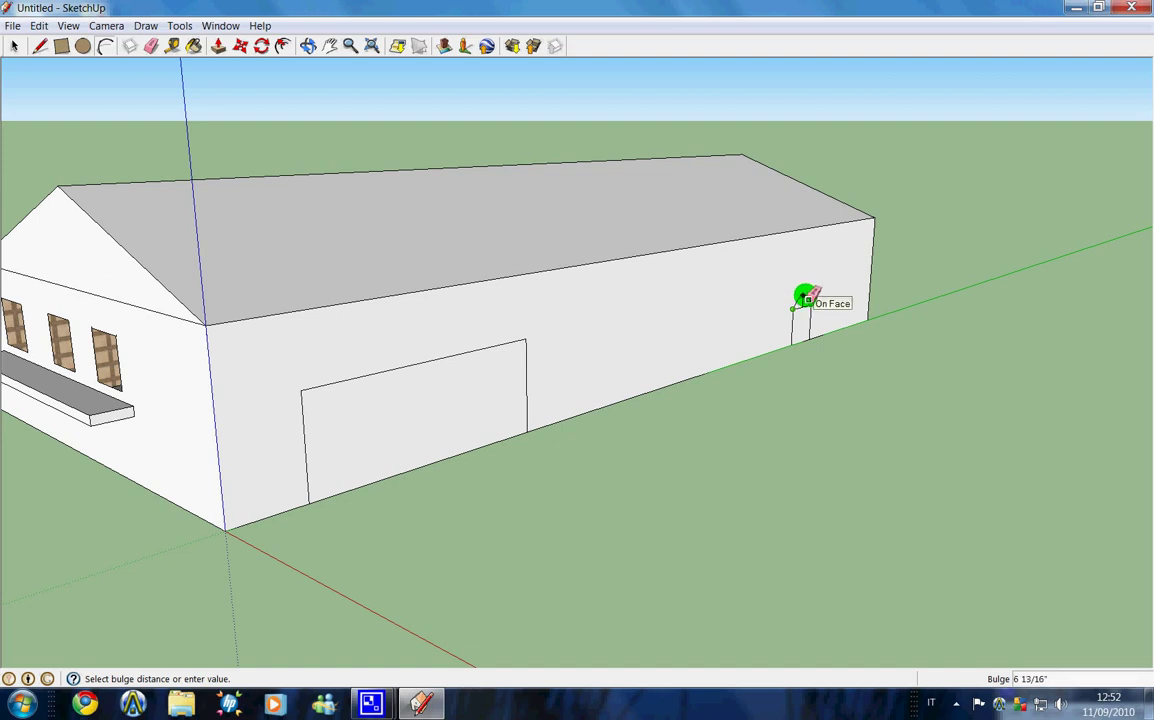
click(805, 302)
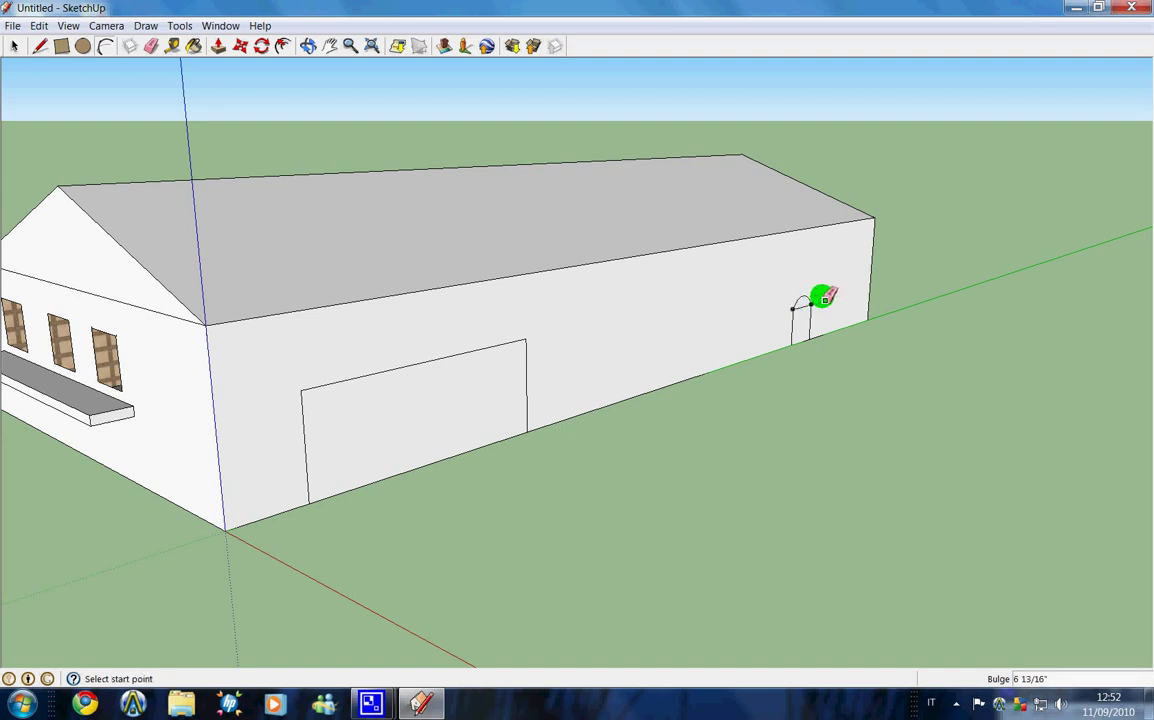
click(151, 45)
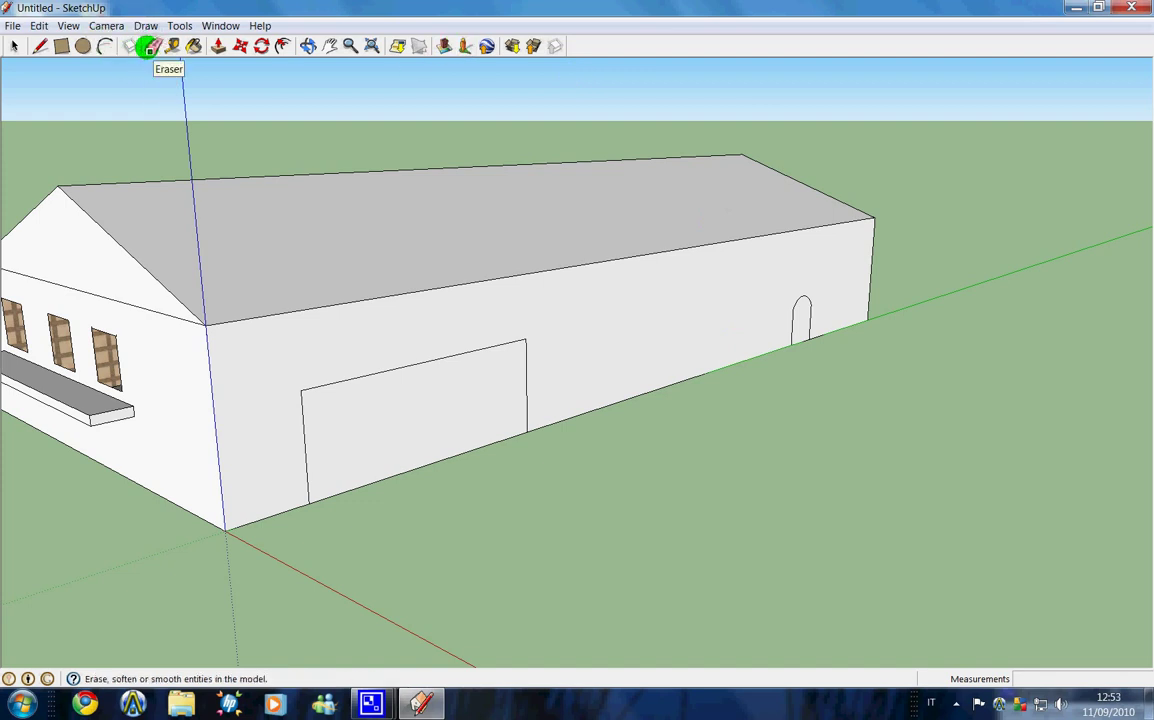
Draw a small window rectangle high on the long side wall, right of the large panel
click(61, 46)
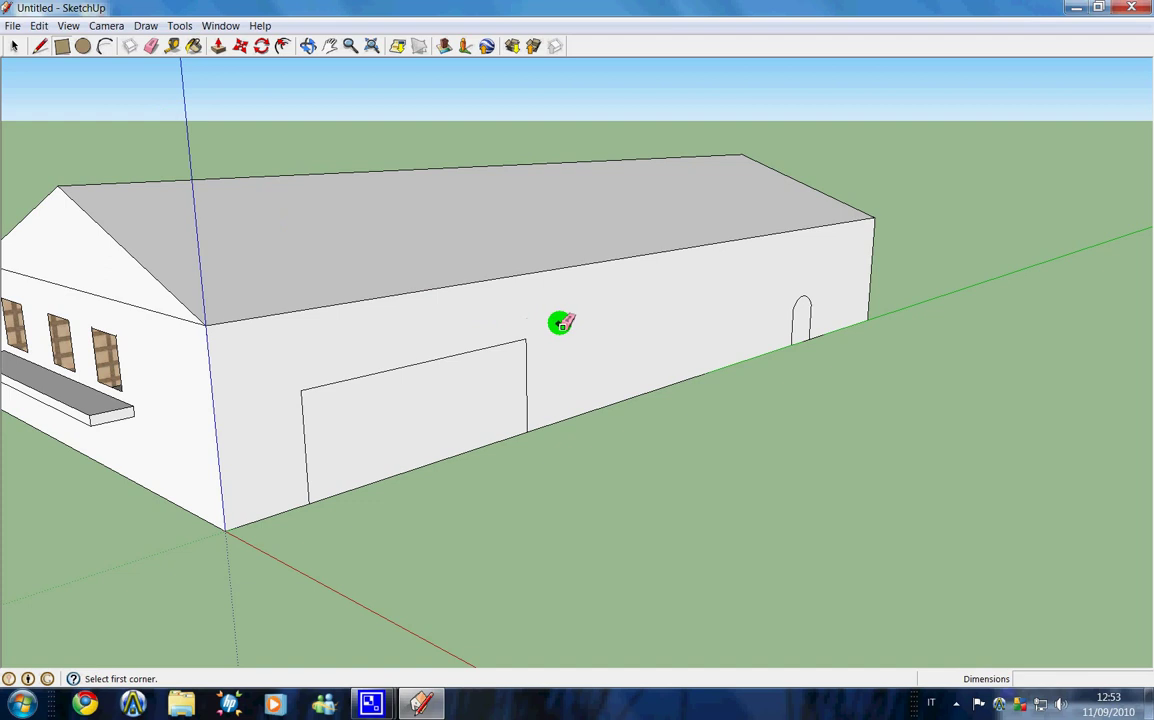
click(581, 292)
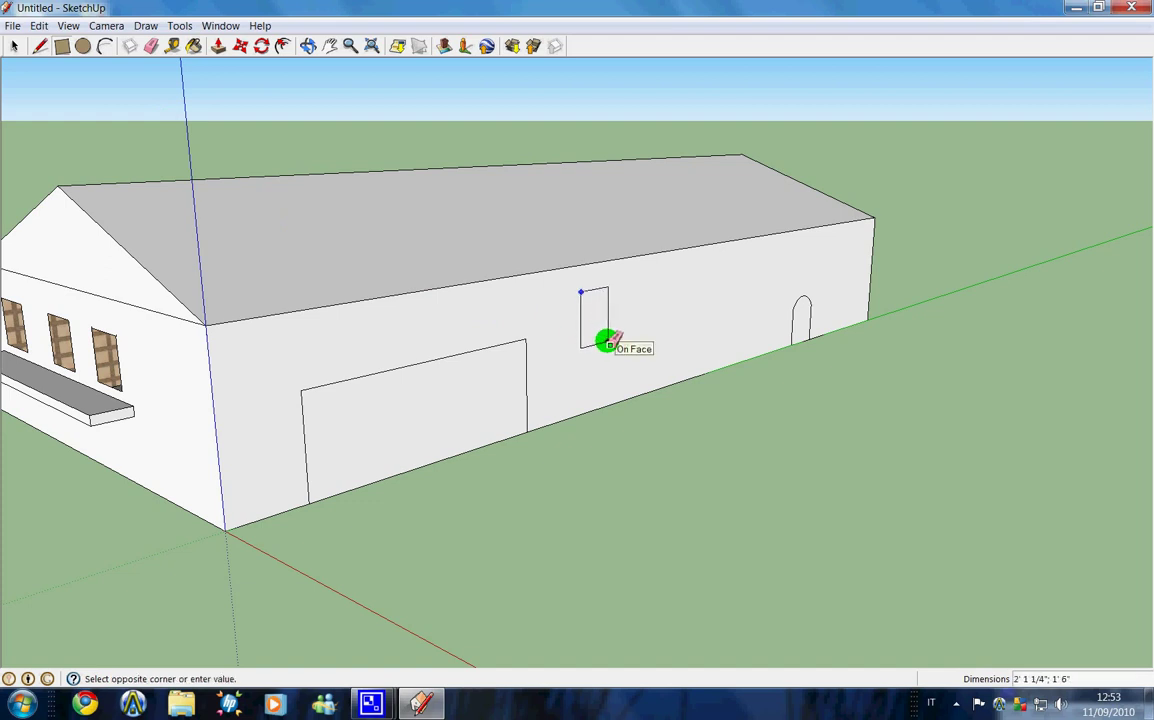
click(611, 346)
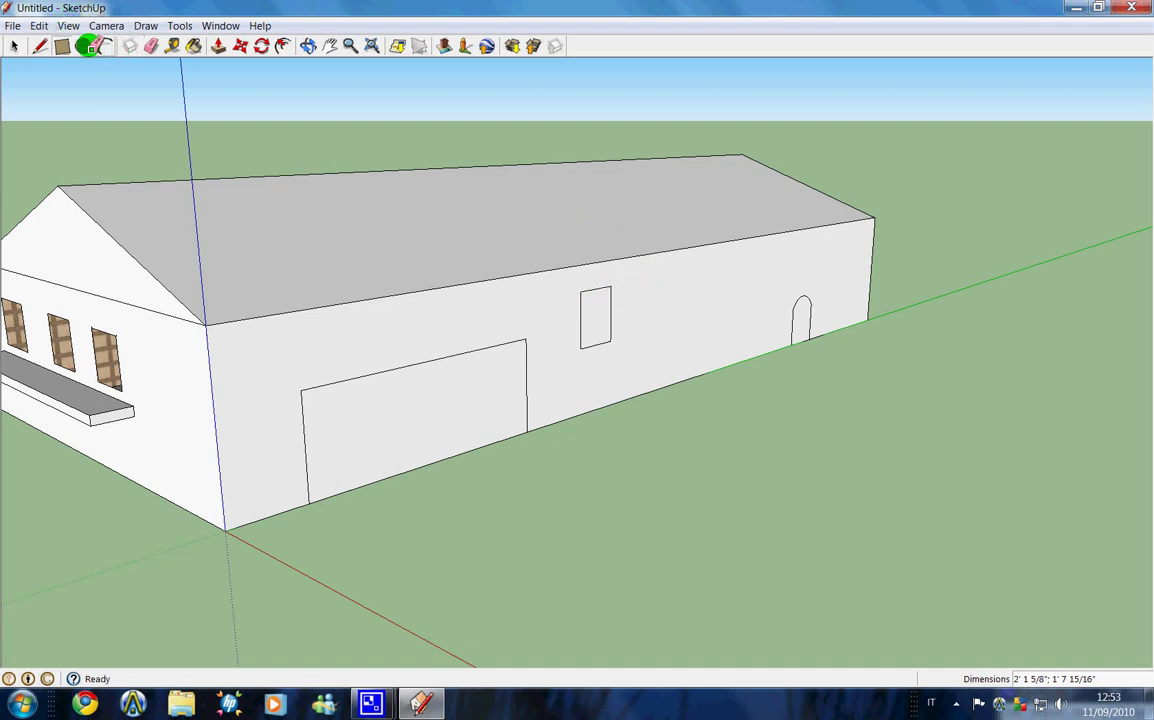
click(40, 46)
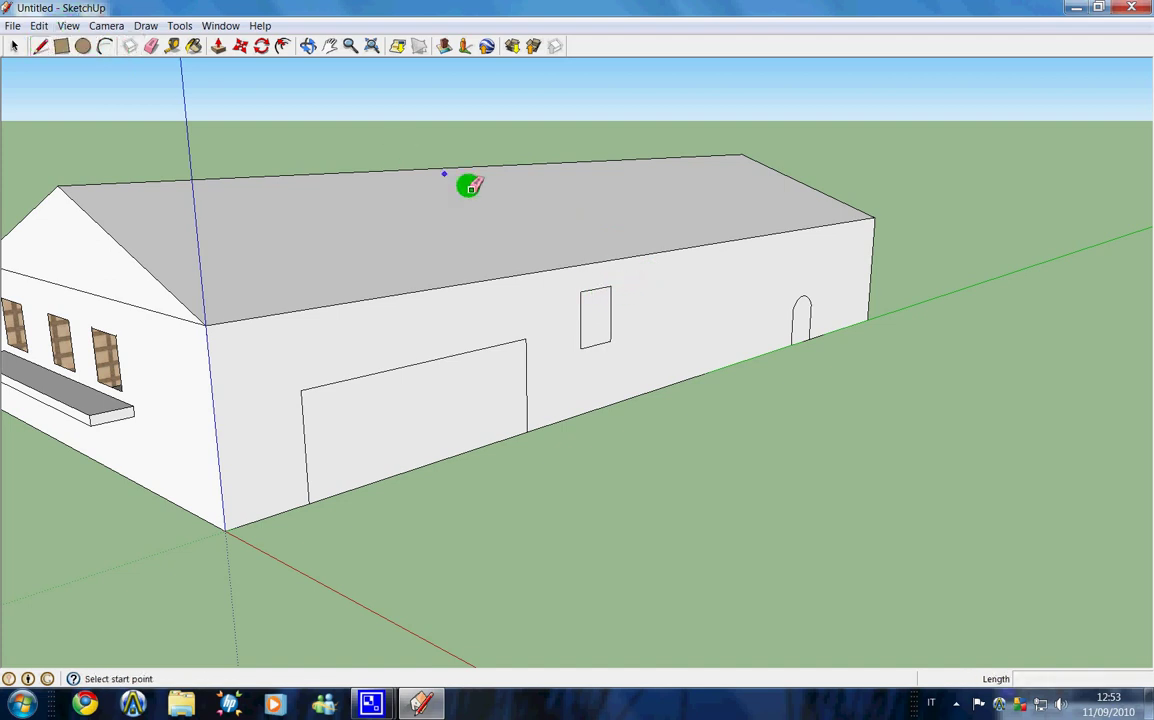
Draw top and bottom edge lines extending the window strip along the wall toward the door
click(582, 292)
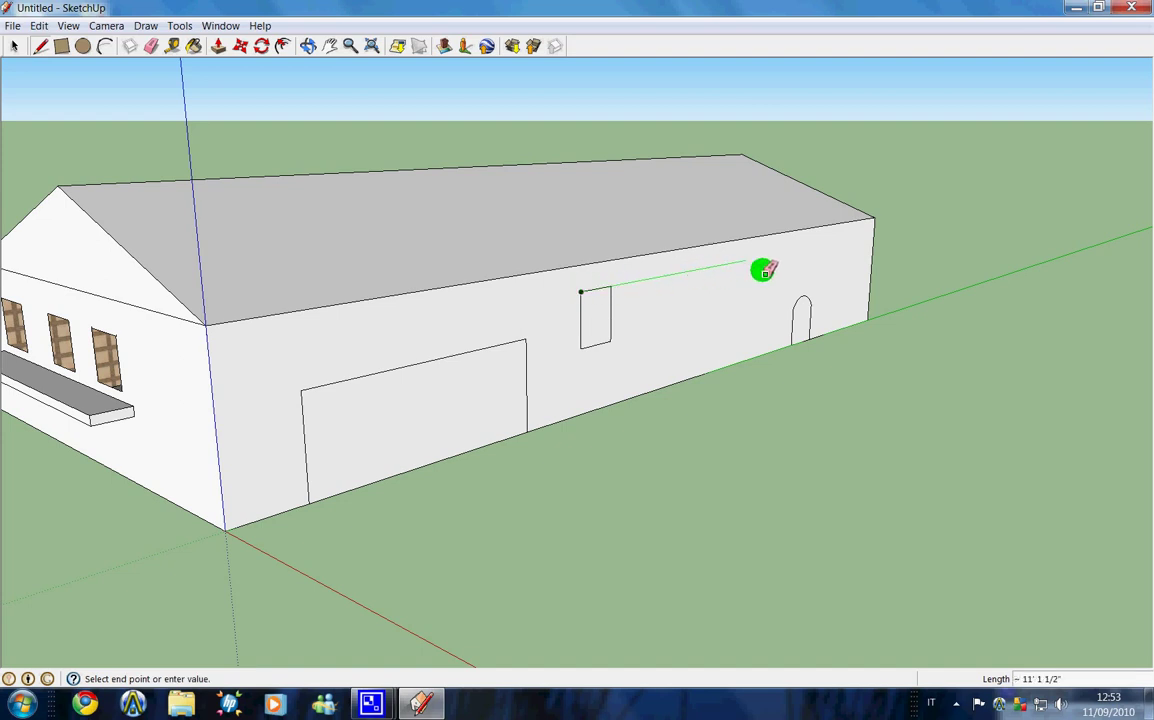
click(803, 254)
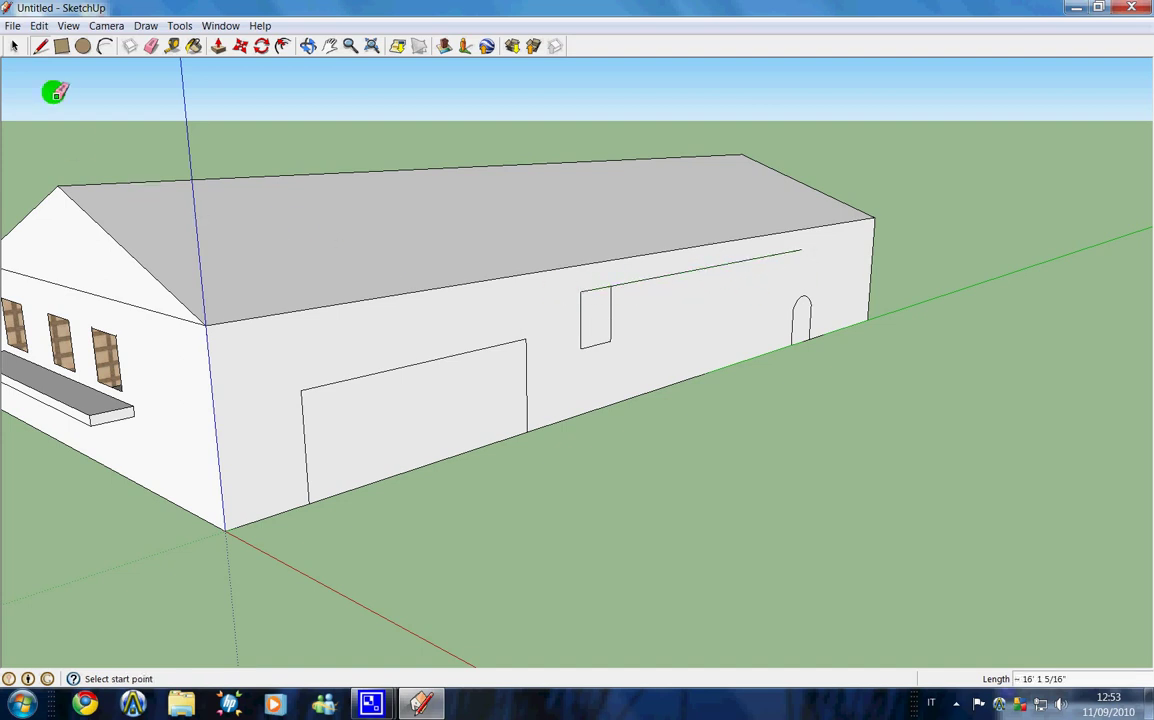
click(59, 47)
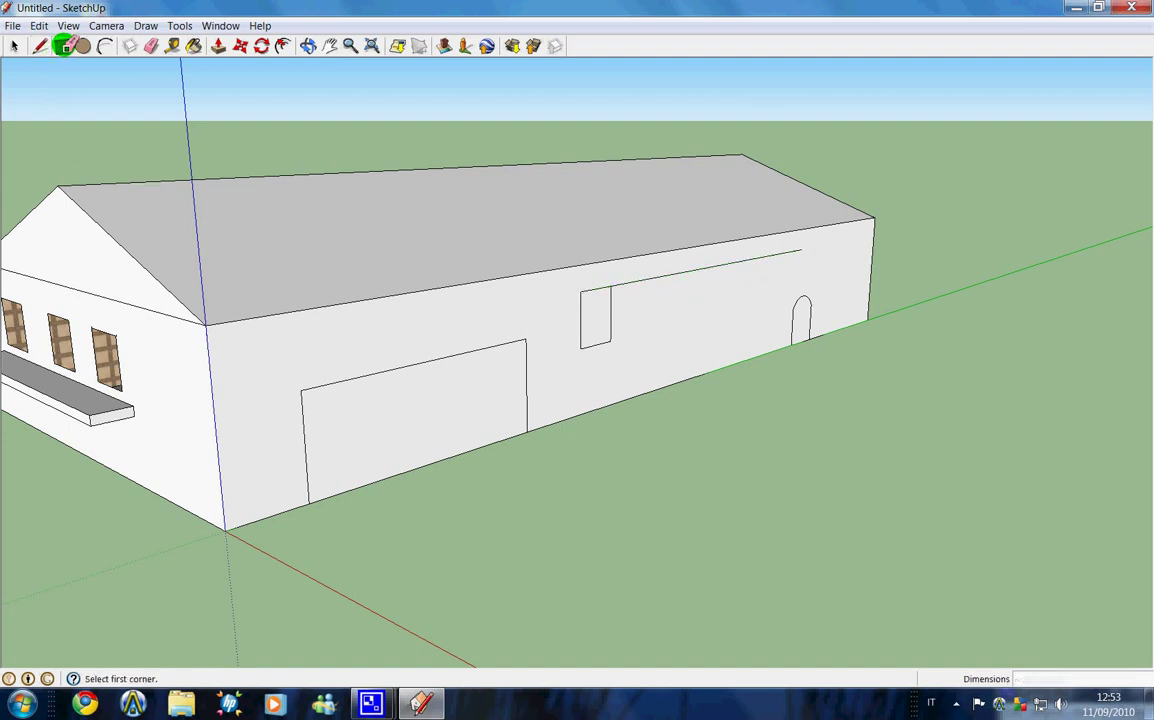
click(581, 347)
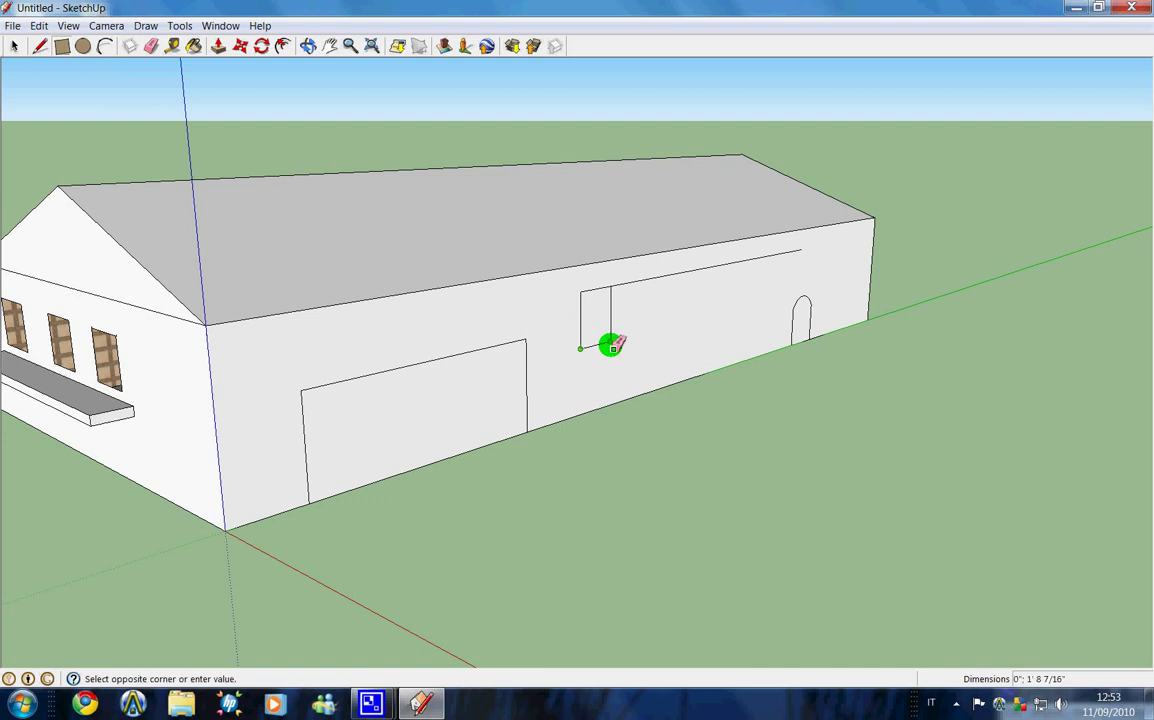
click(790, 298)
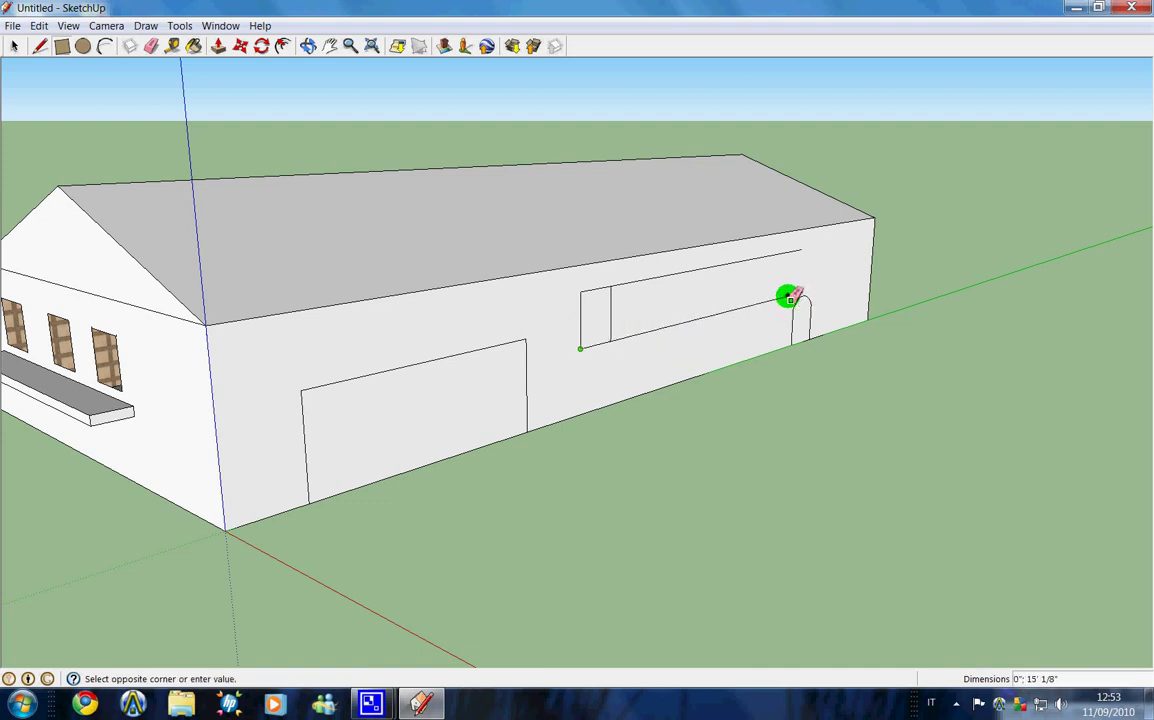
key(Escape)
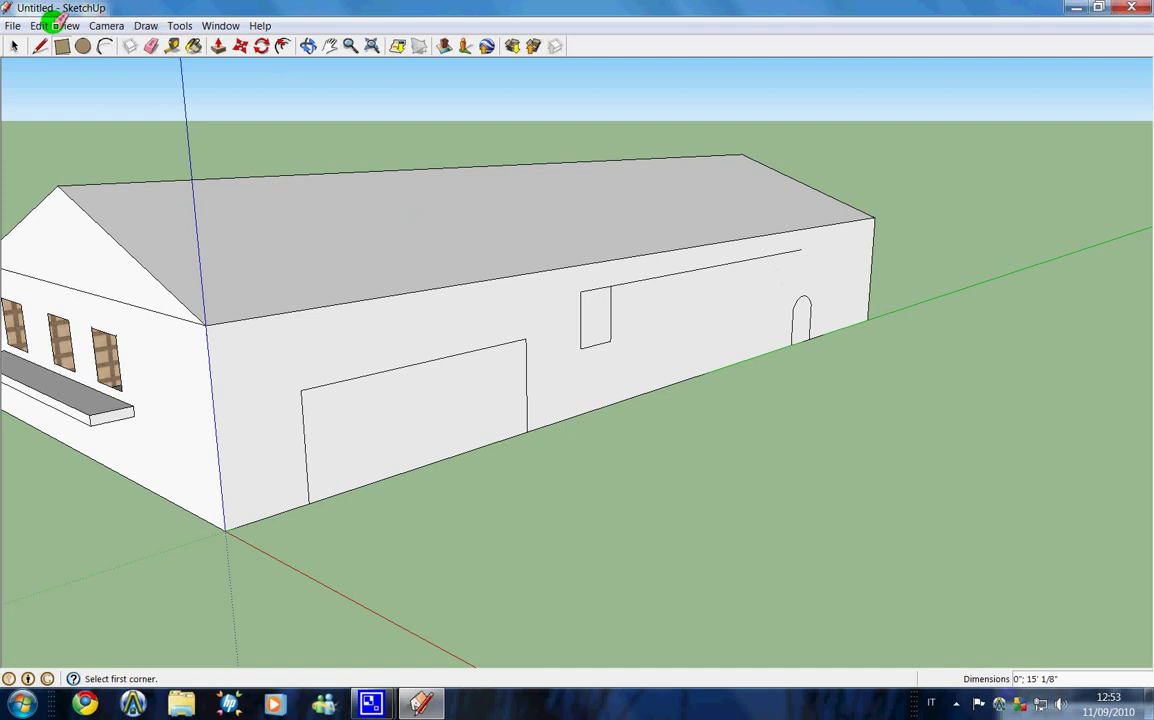
click(40, 46)
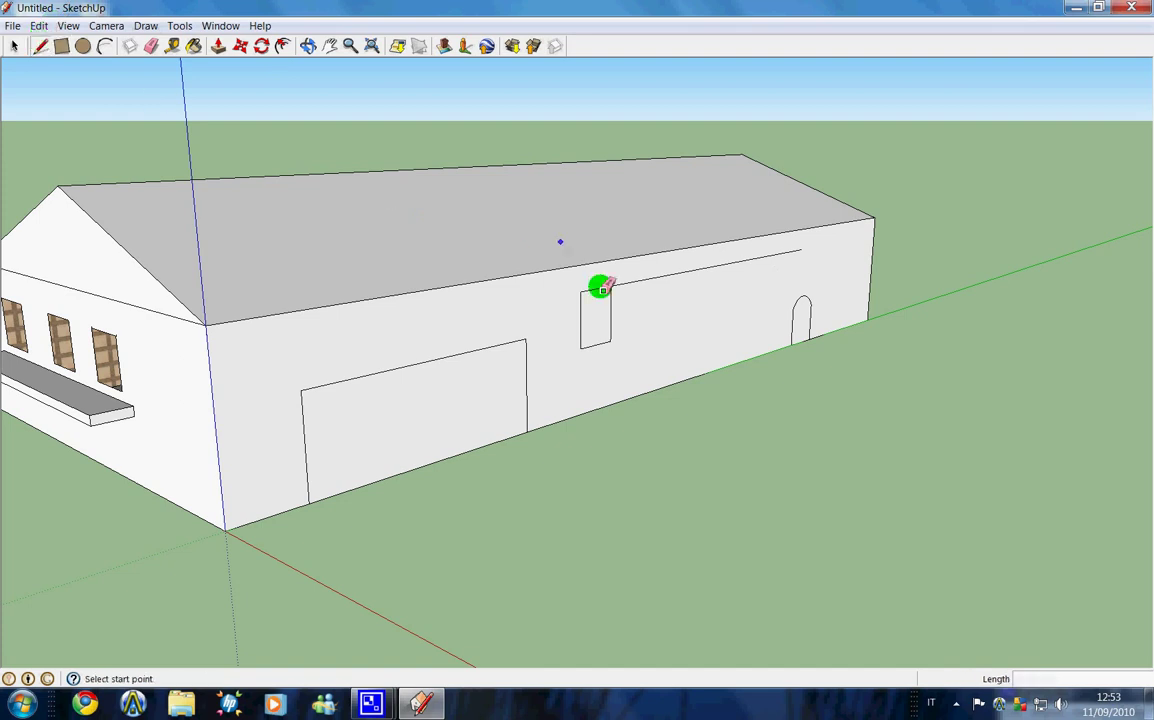
click(585, 348)
click(790, 295)
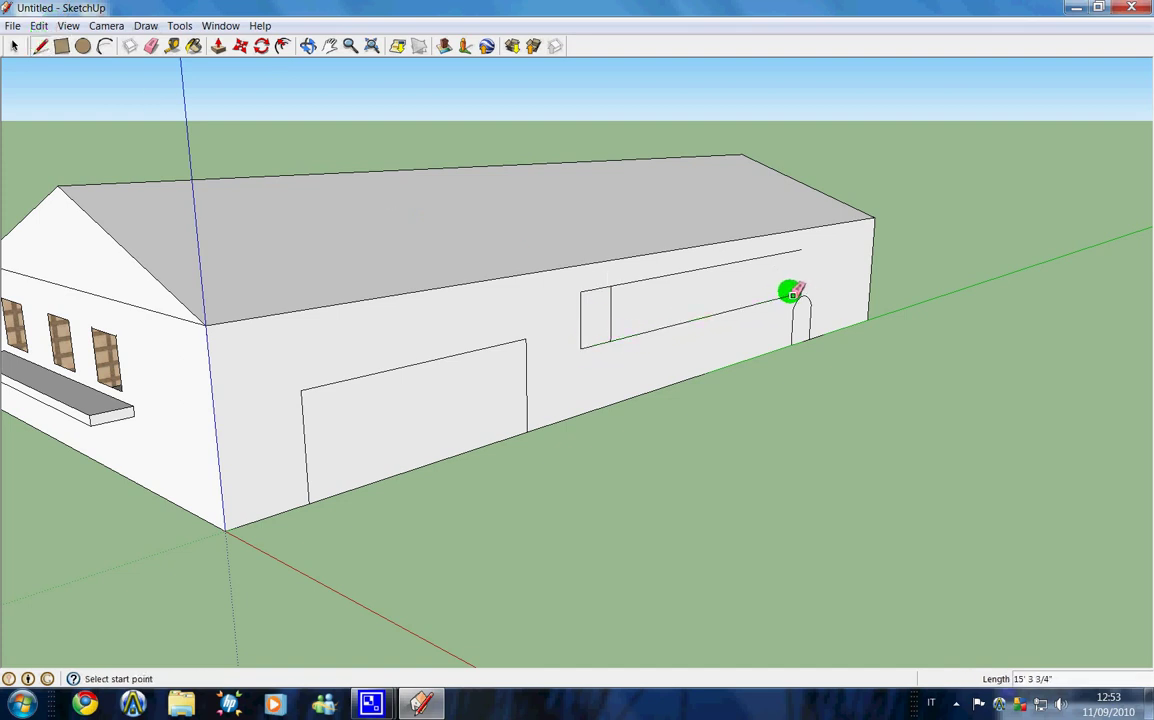
Add two square window panes in the strip and erase the stray lines between the windows
click(61, 47)
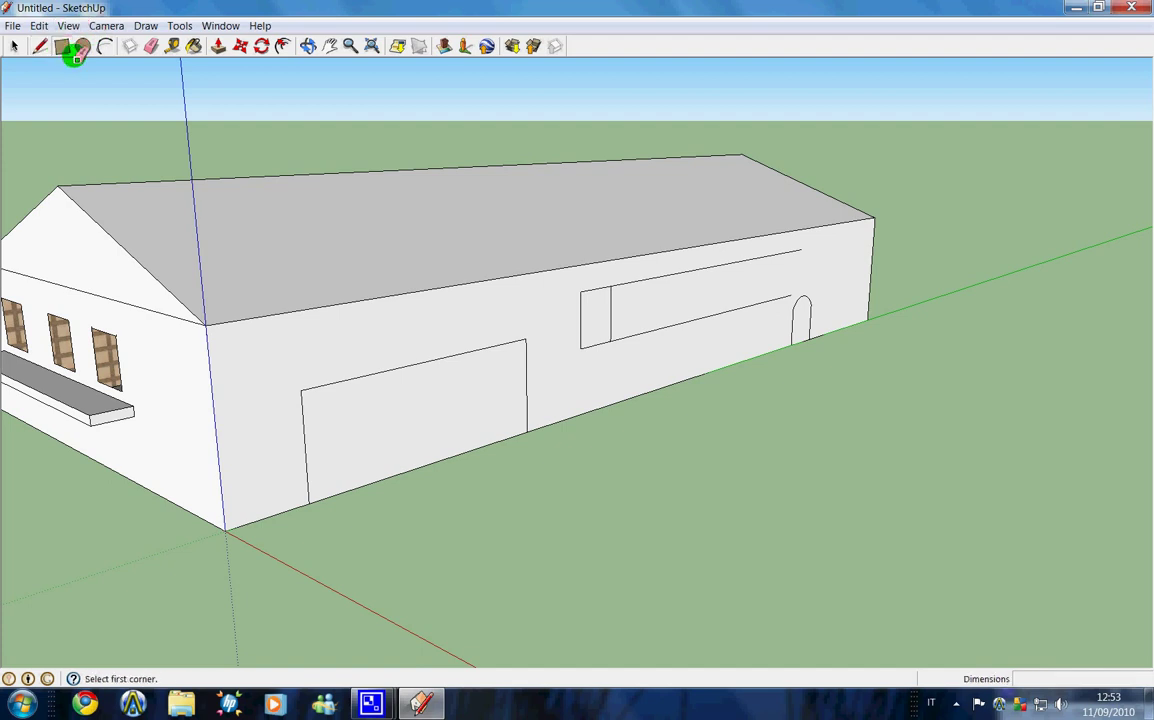
click(663, 277)
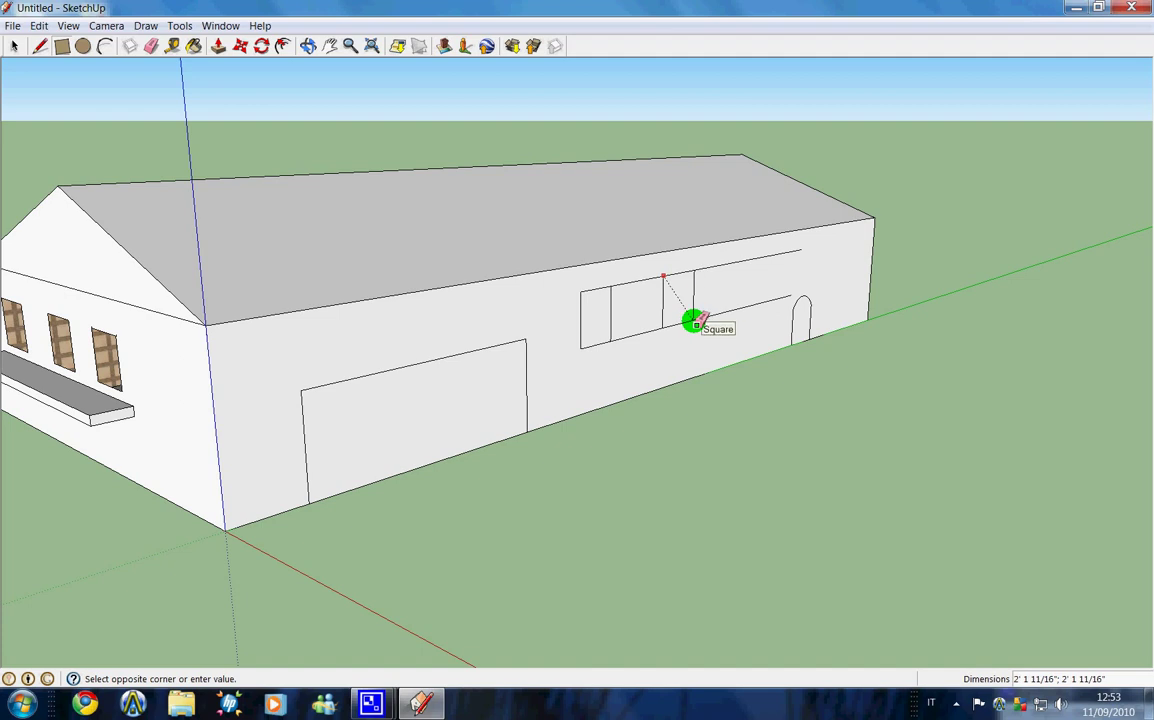
click(694, 323)
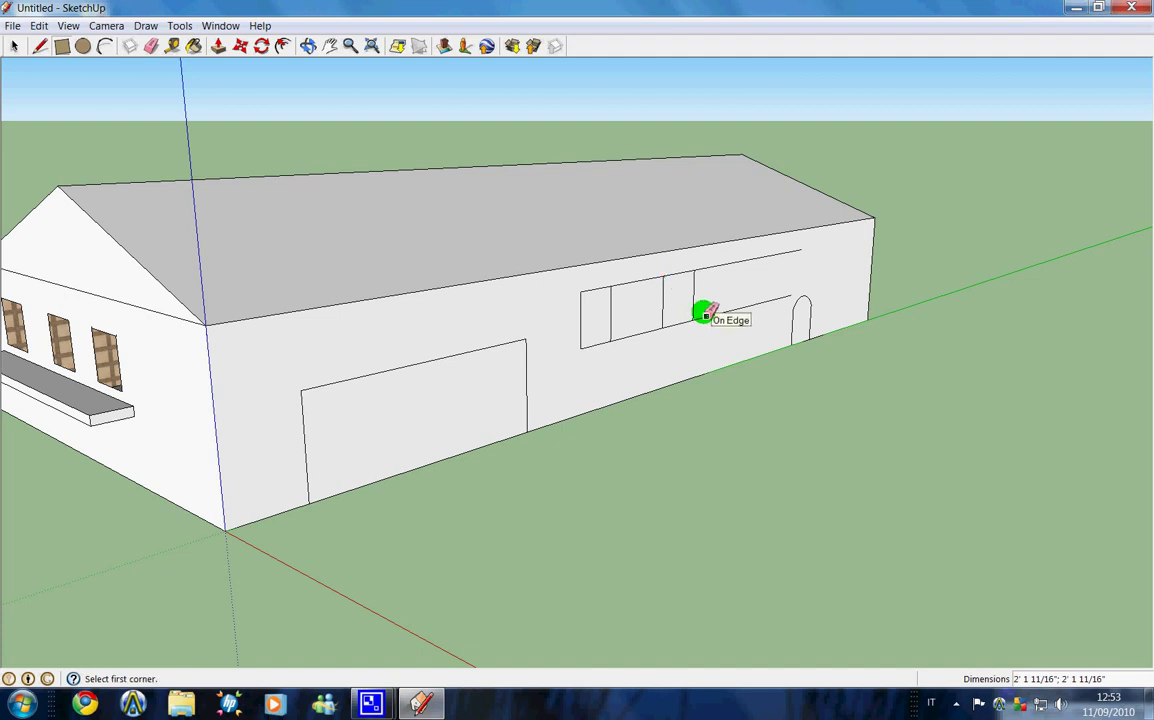
click(735, 262)
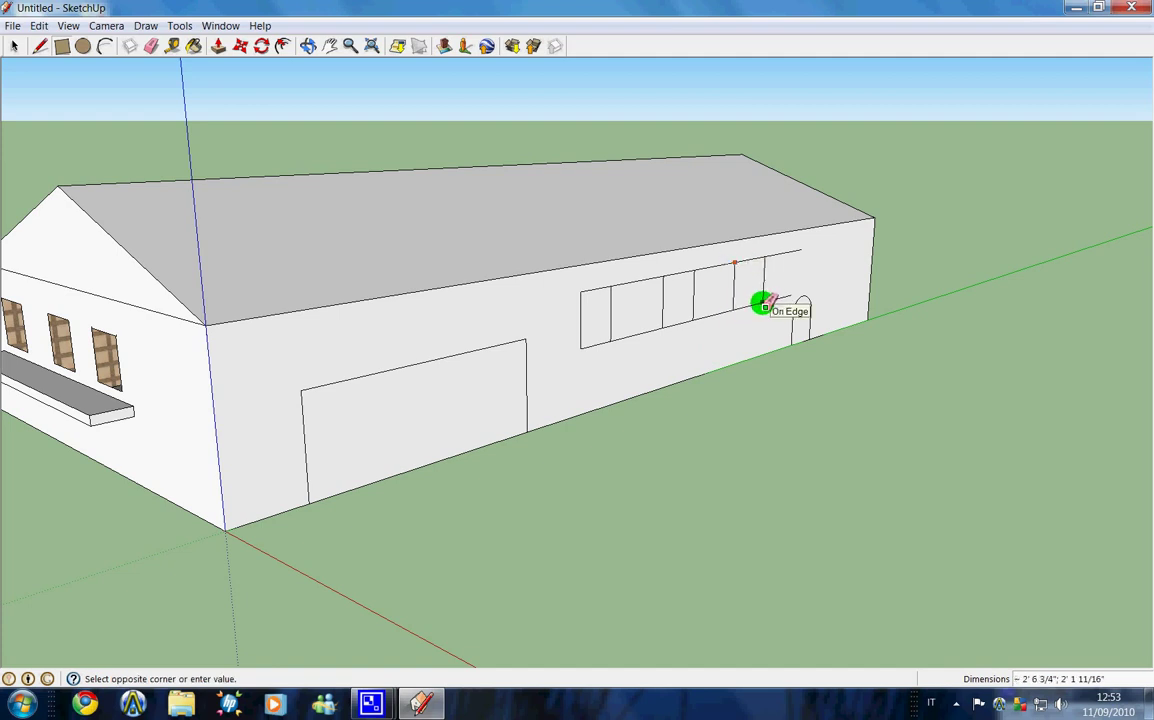
click(760, 305)
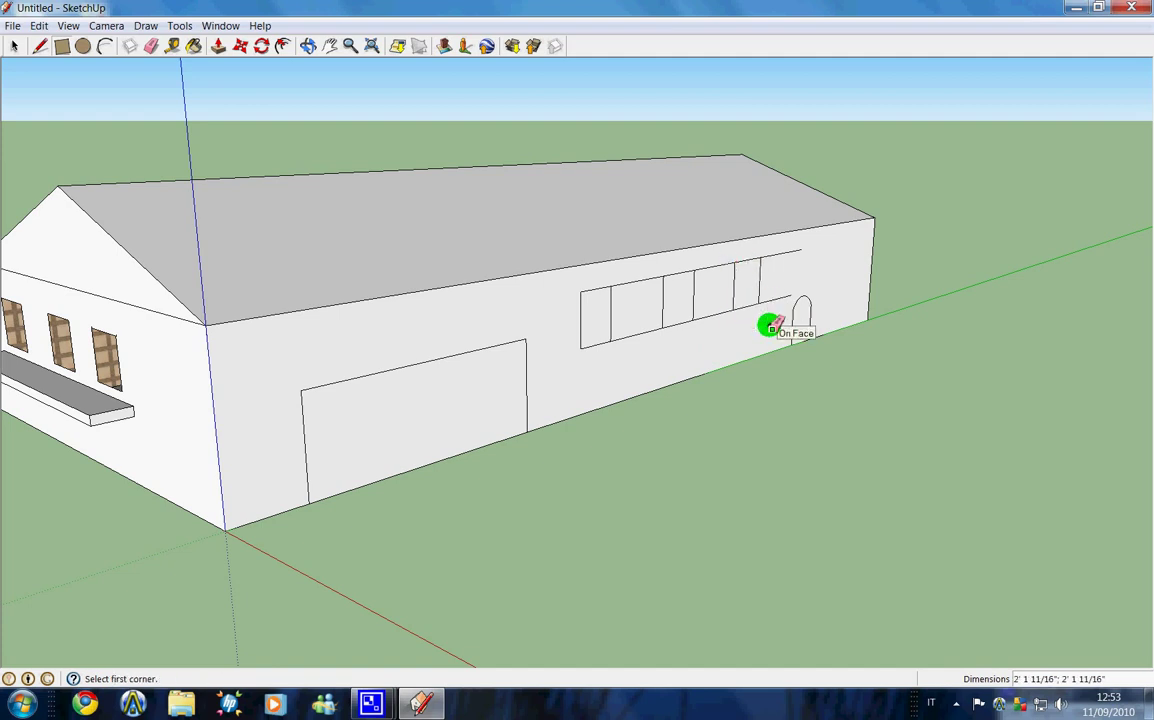
click(151, 46)
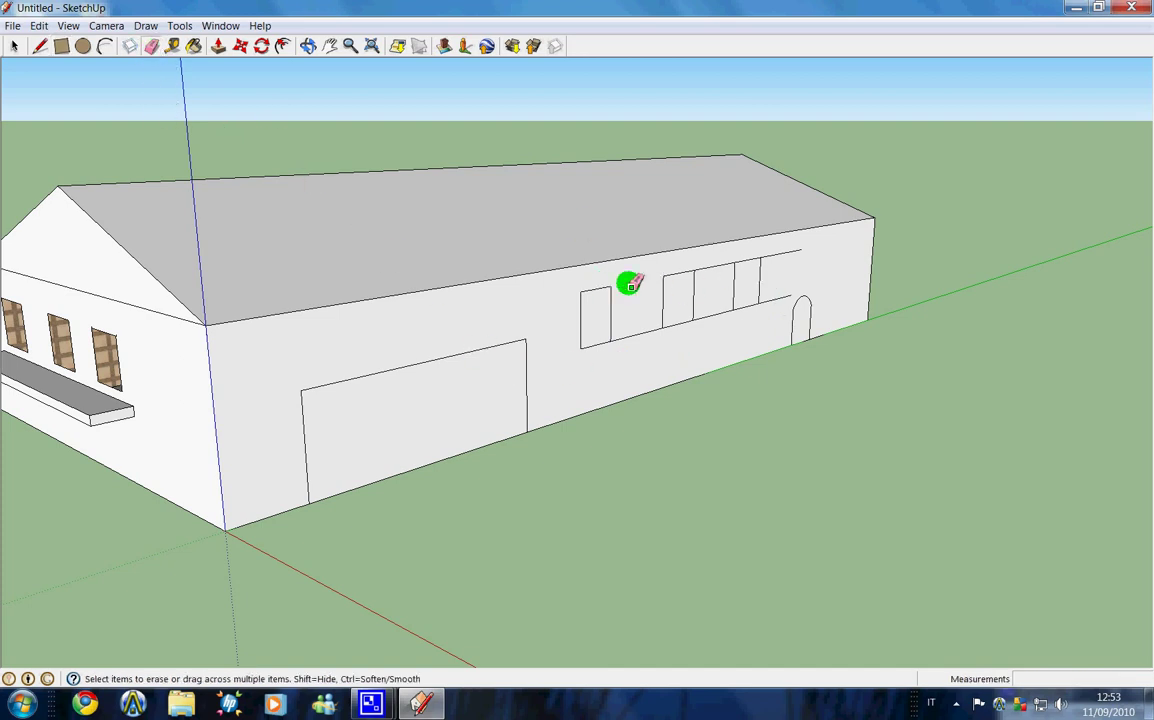
mouse_move(721, 268)
mouse_down()
mouse_move(771, 259)
mouse_move(648, 329)
mouse_move(773, 305)
mouse_up()
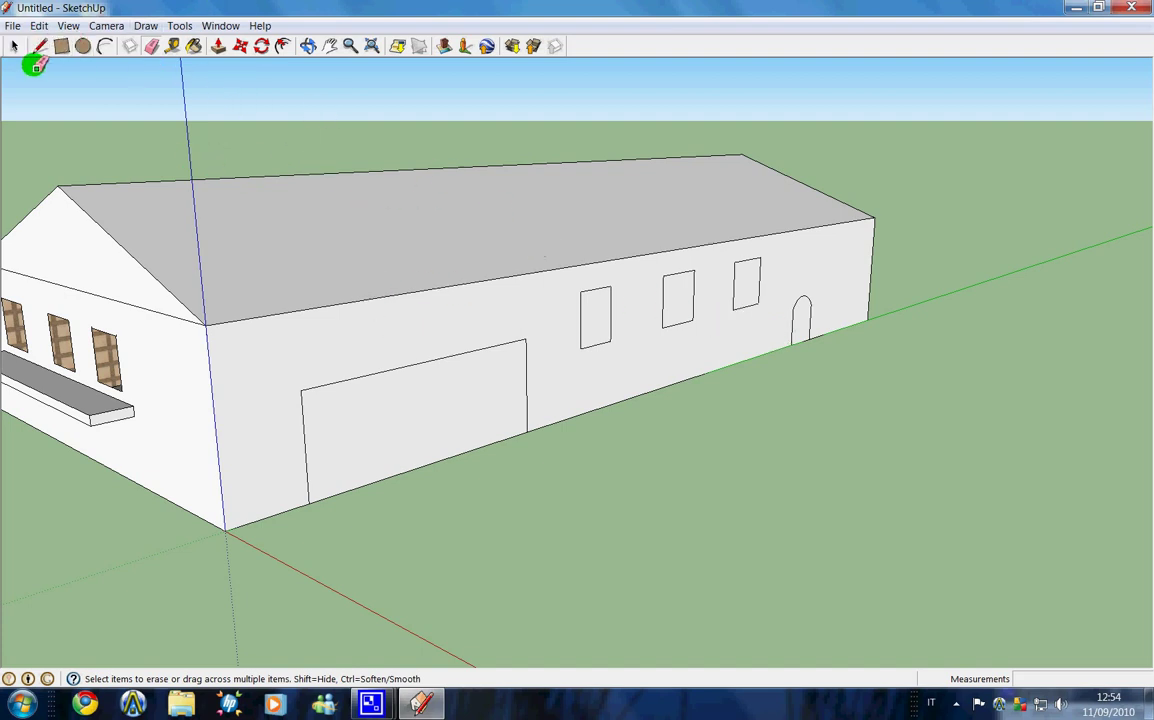
Paint the large door panel with Cladding_Siding_White from the Brick and Cladding collection
click(193, 46)
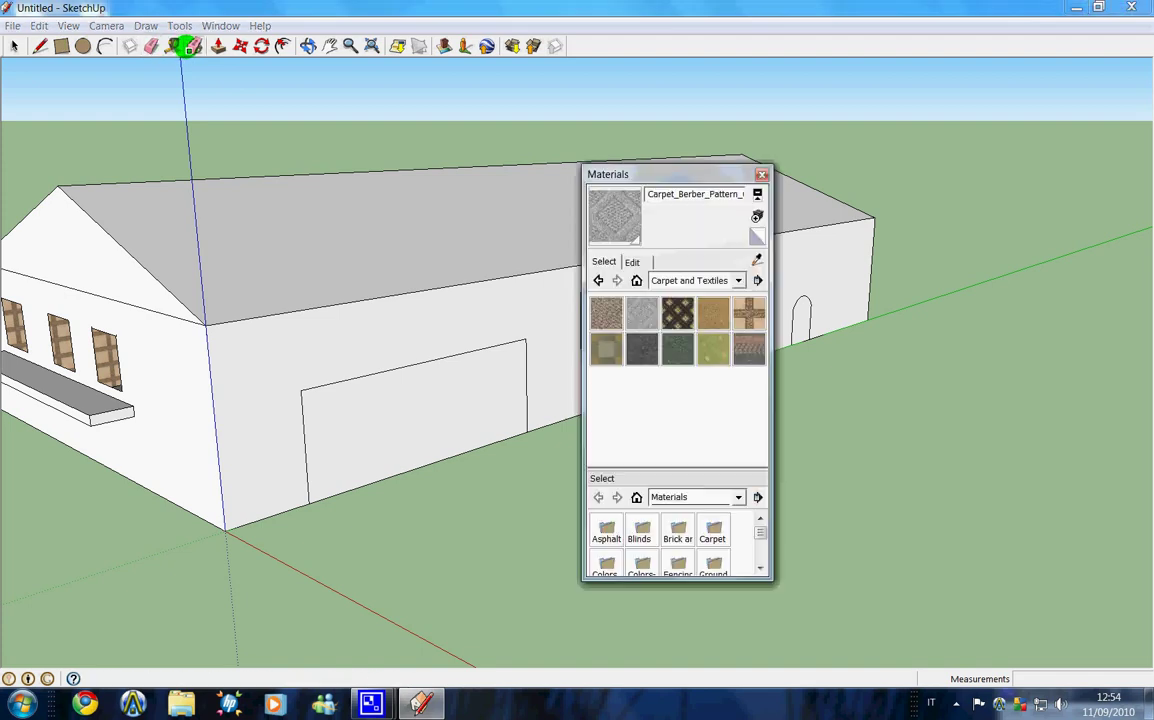
click(738, 281)
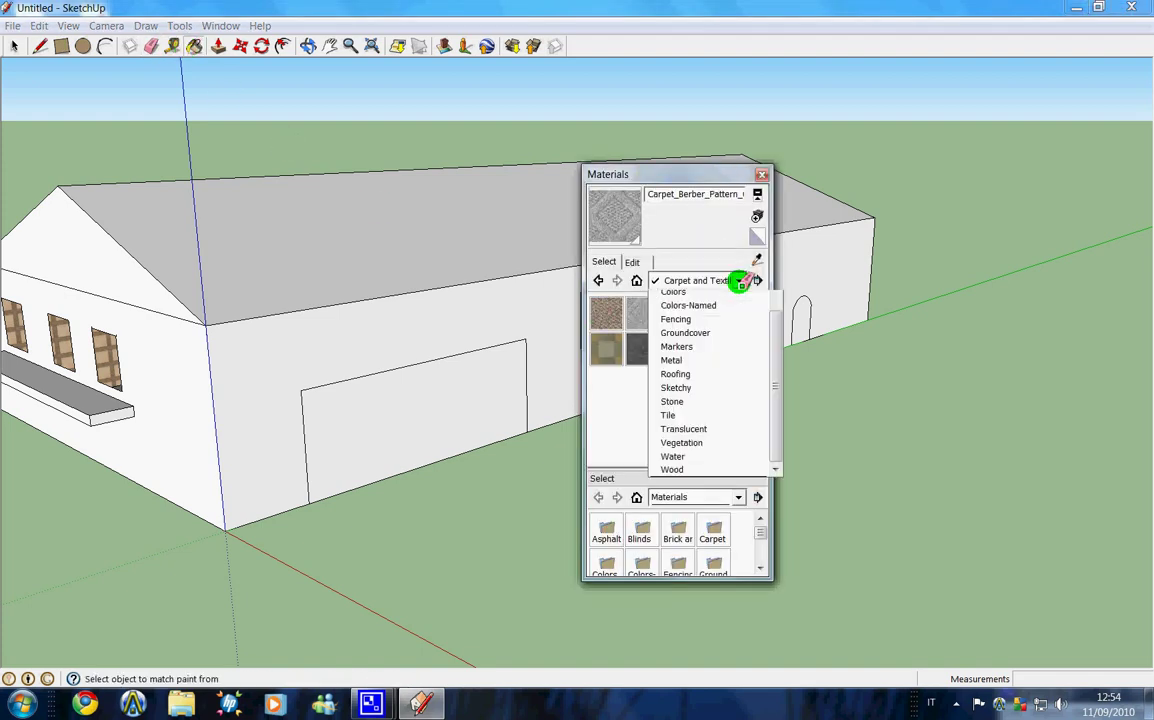
click(728, 298)
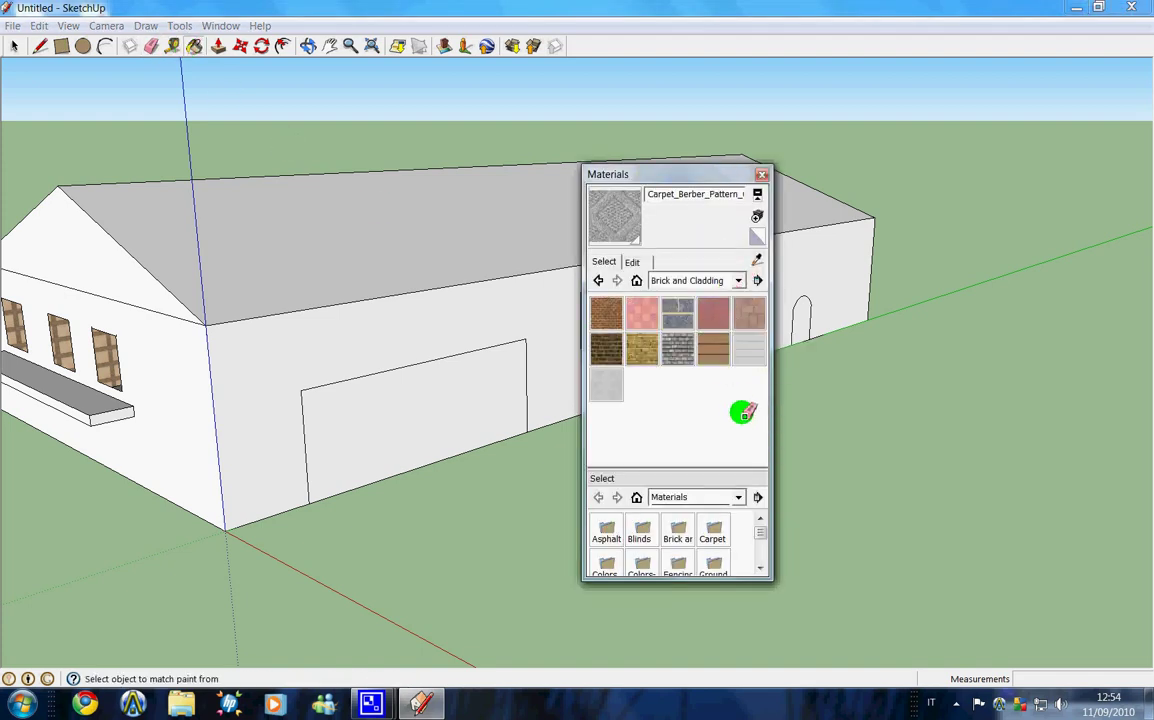
click(749, 360)
click(418, 407)
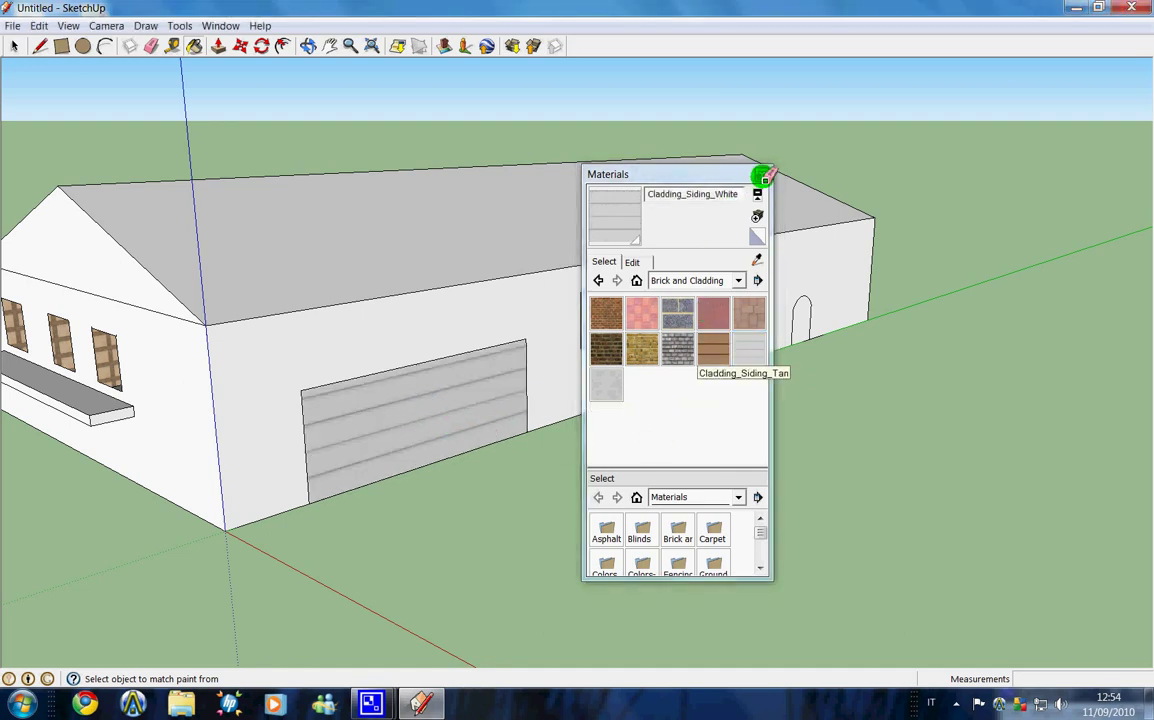
click(763, 176)
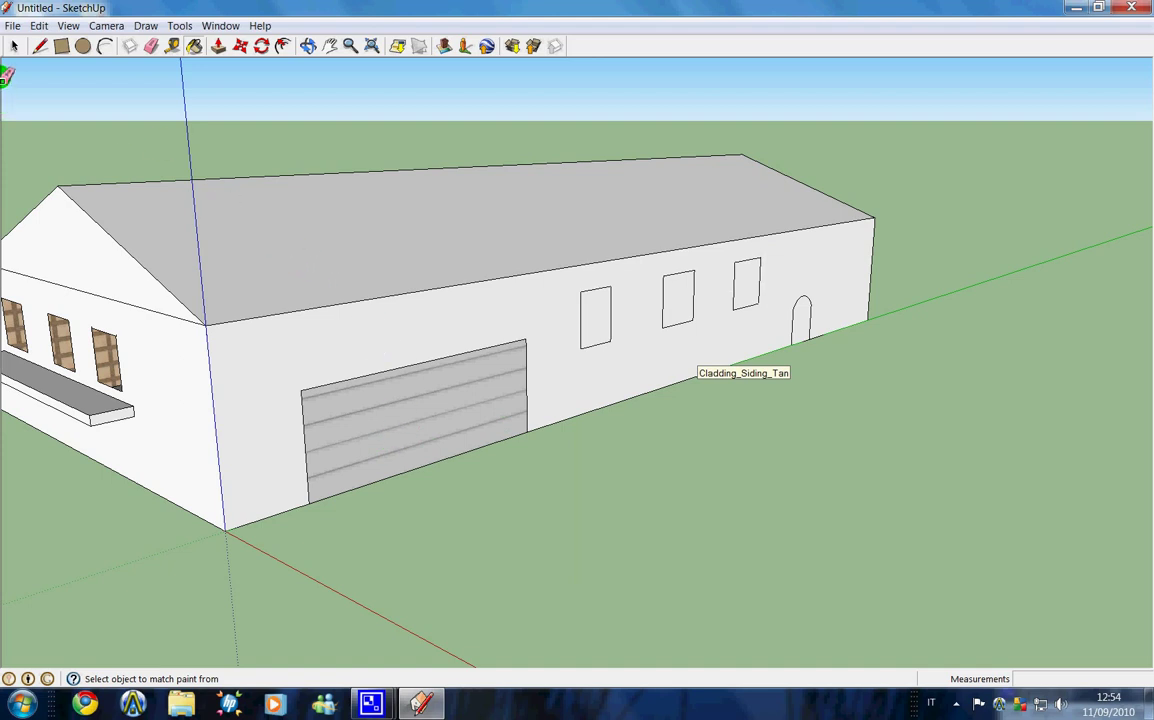
Erase the faces of all three small windows on the long wall via right-click Erase
click(14, 48)
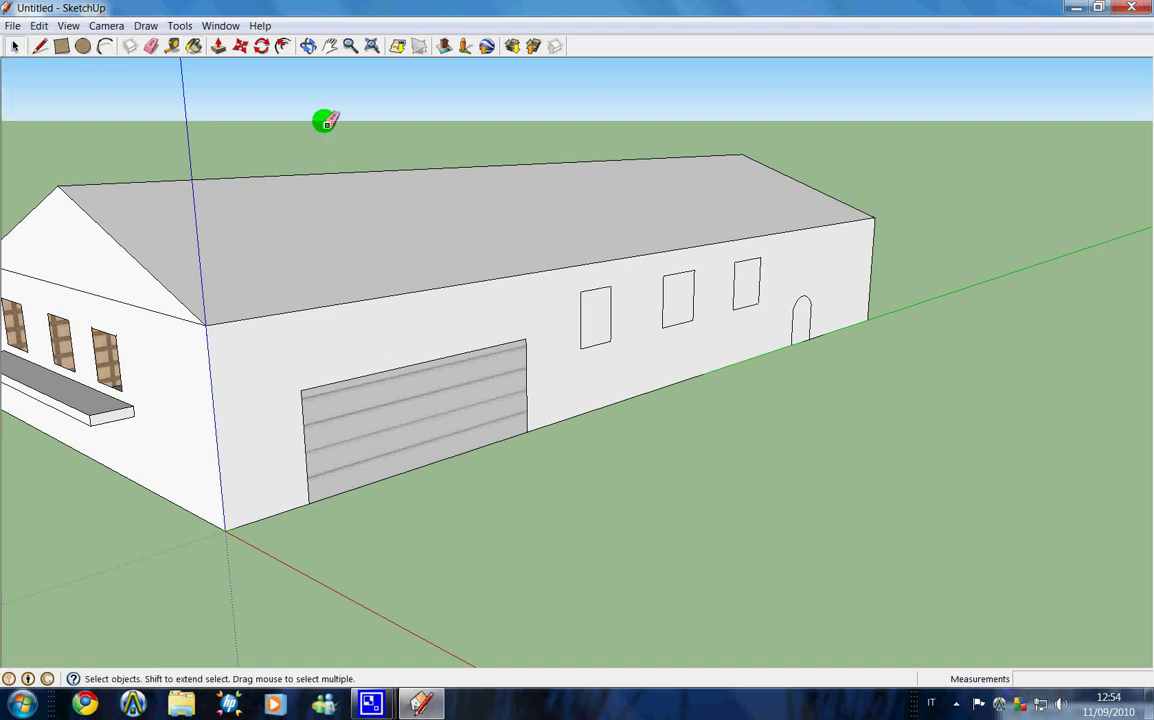
right_click(597, 307)
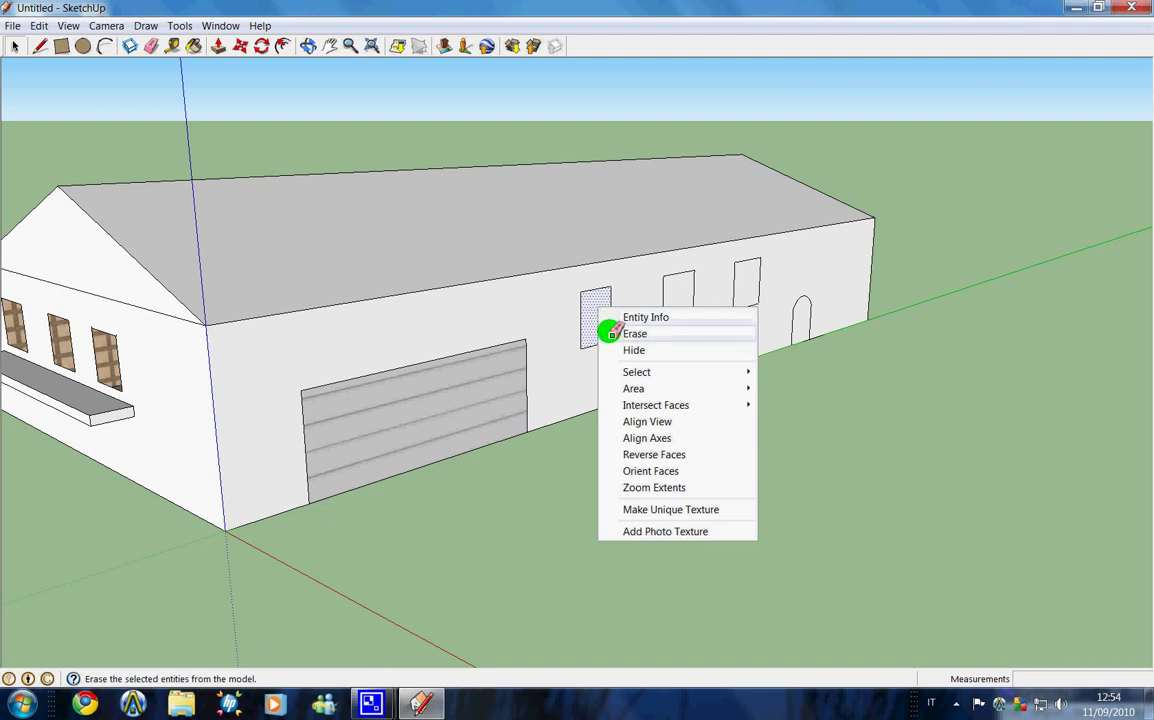
click(612, 330)
right_click(677, 301)
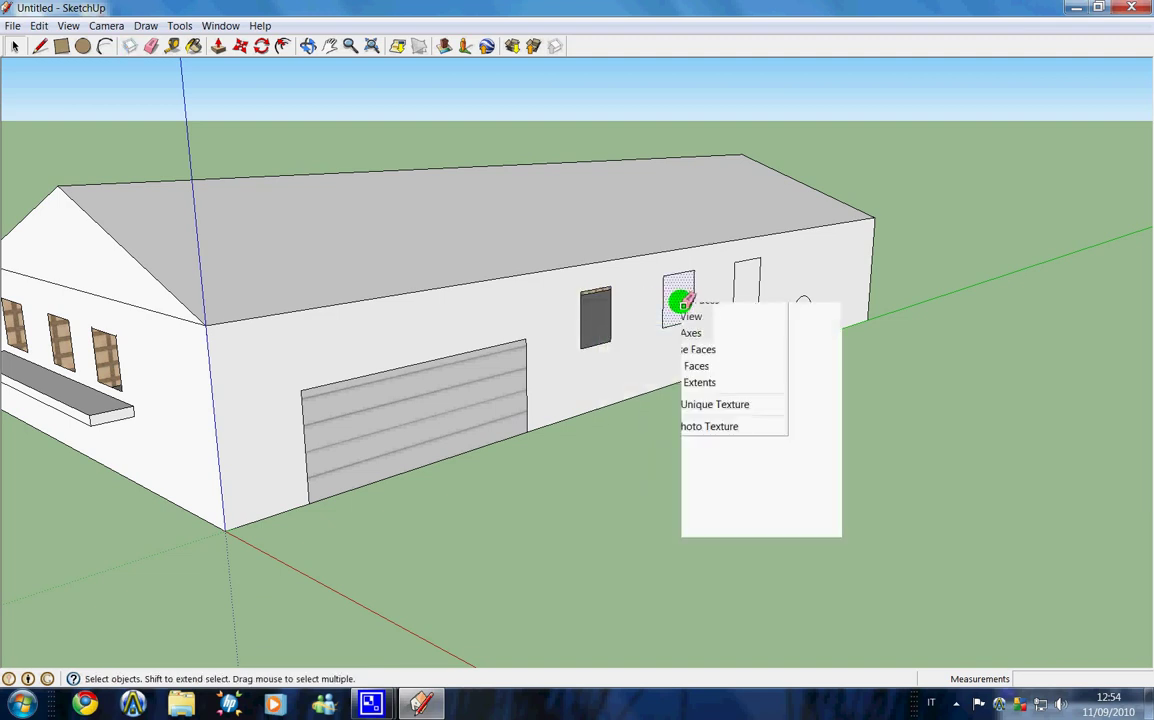
click(697, 329)
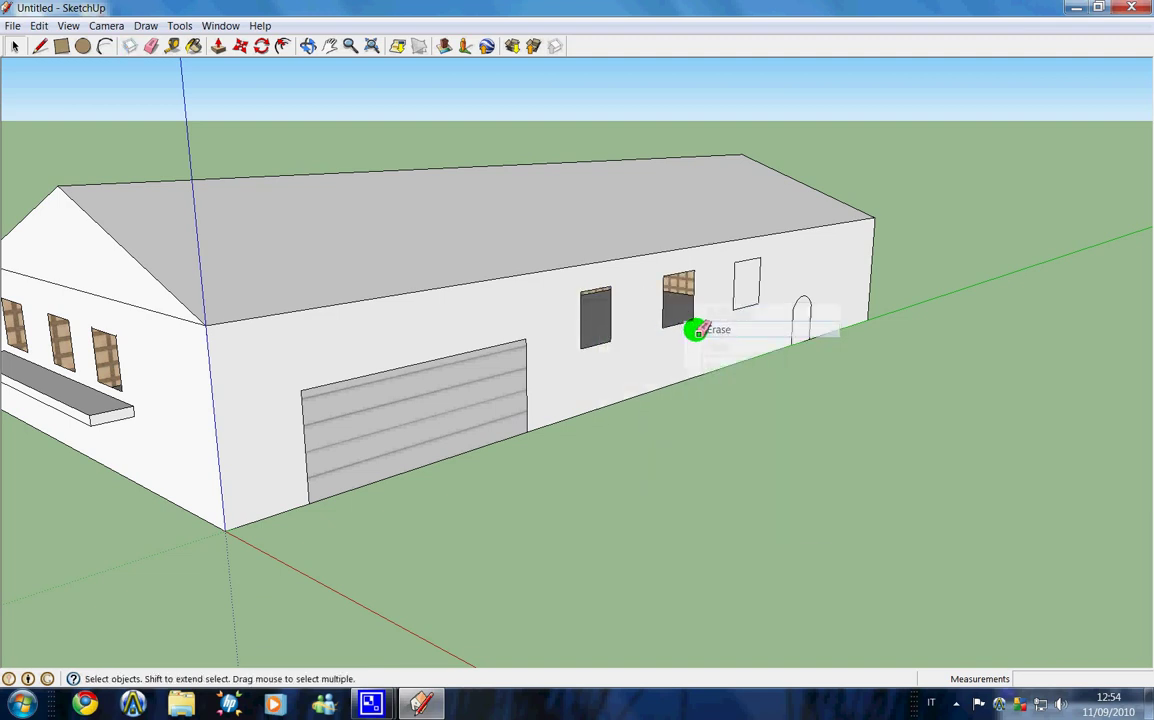
right_click(744, 281)
click(770, 308)
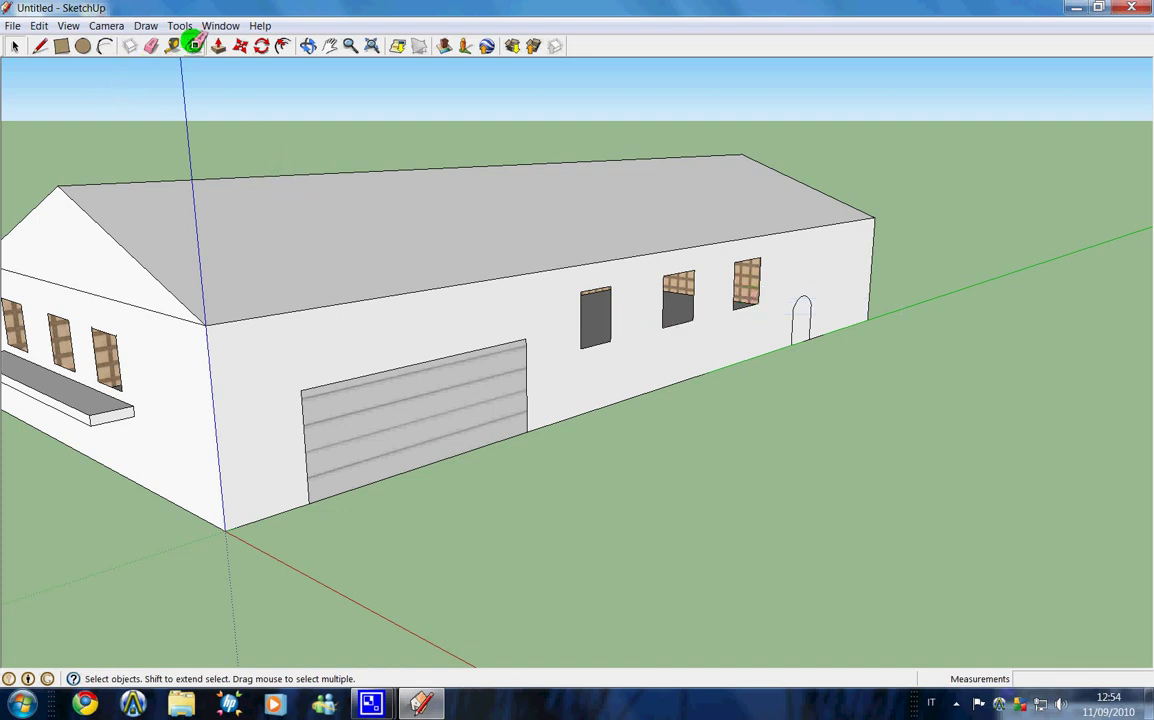
Paint the gable end wall and the long front wall with Brick_Pavers_Herringbone
click(194, 46)
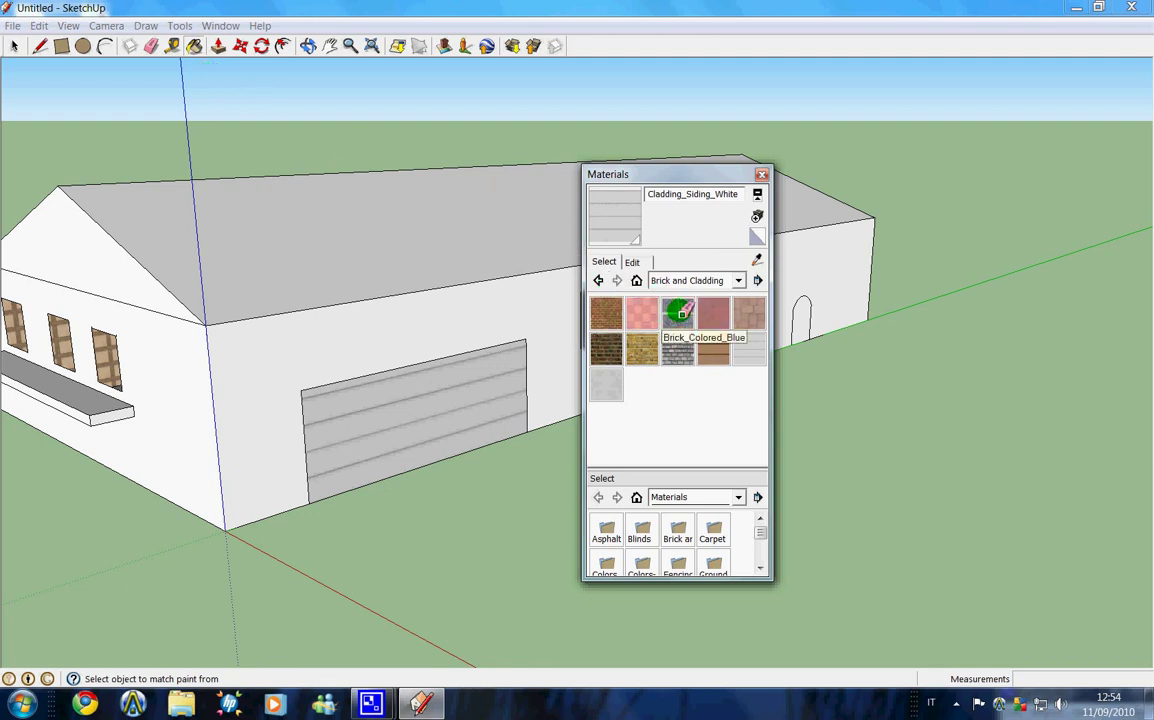
click(700, 315)
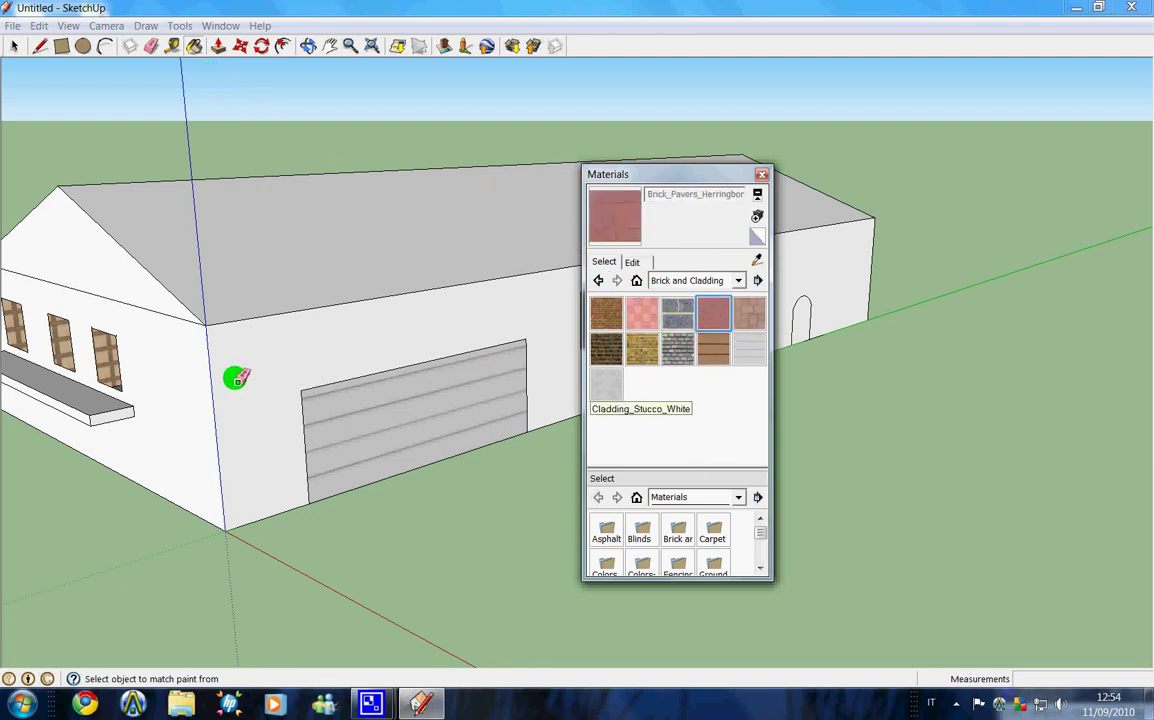
click(172, 354)
click(249, 370)
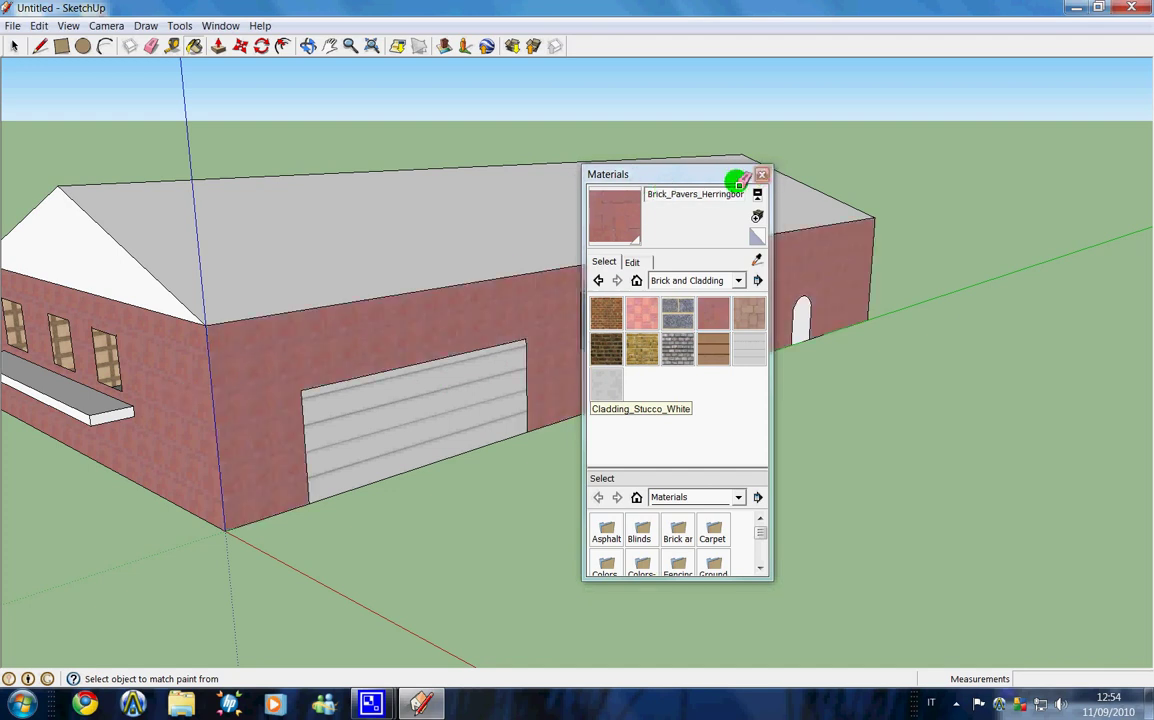
Paint the roof with the Brick_Pavers_Modular texture
drag(740, 175, 1029, 250)
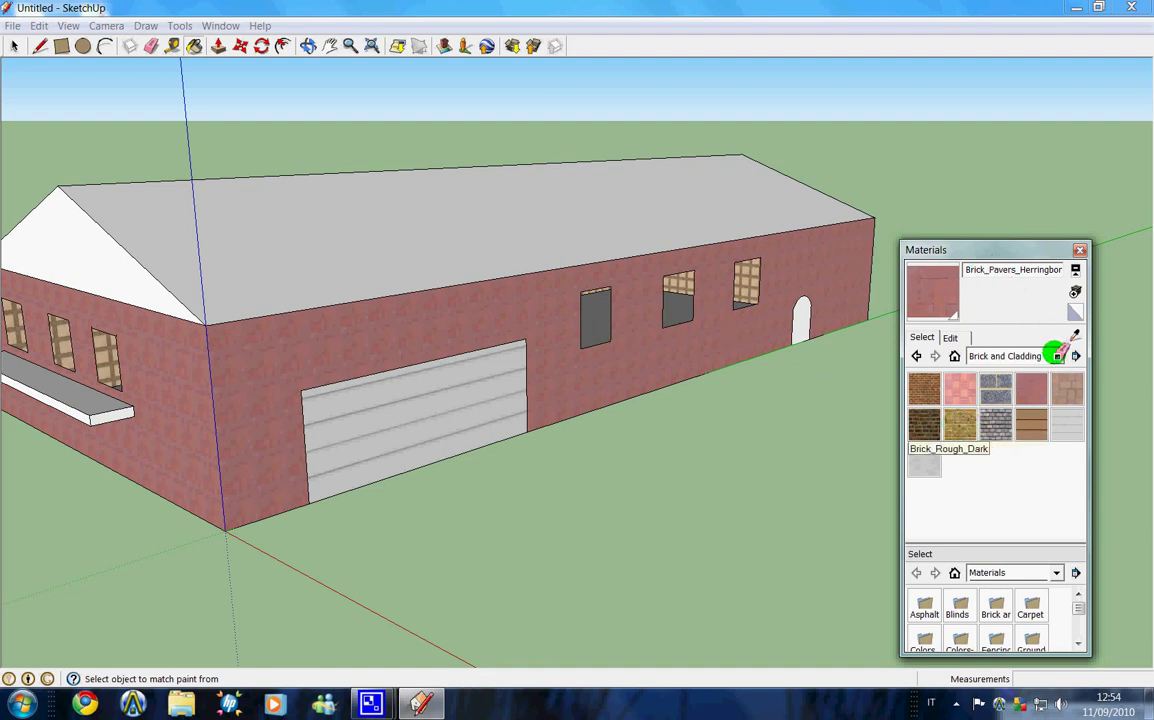
click(1066, 388)
click(427, 217)
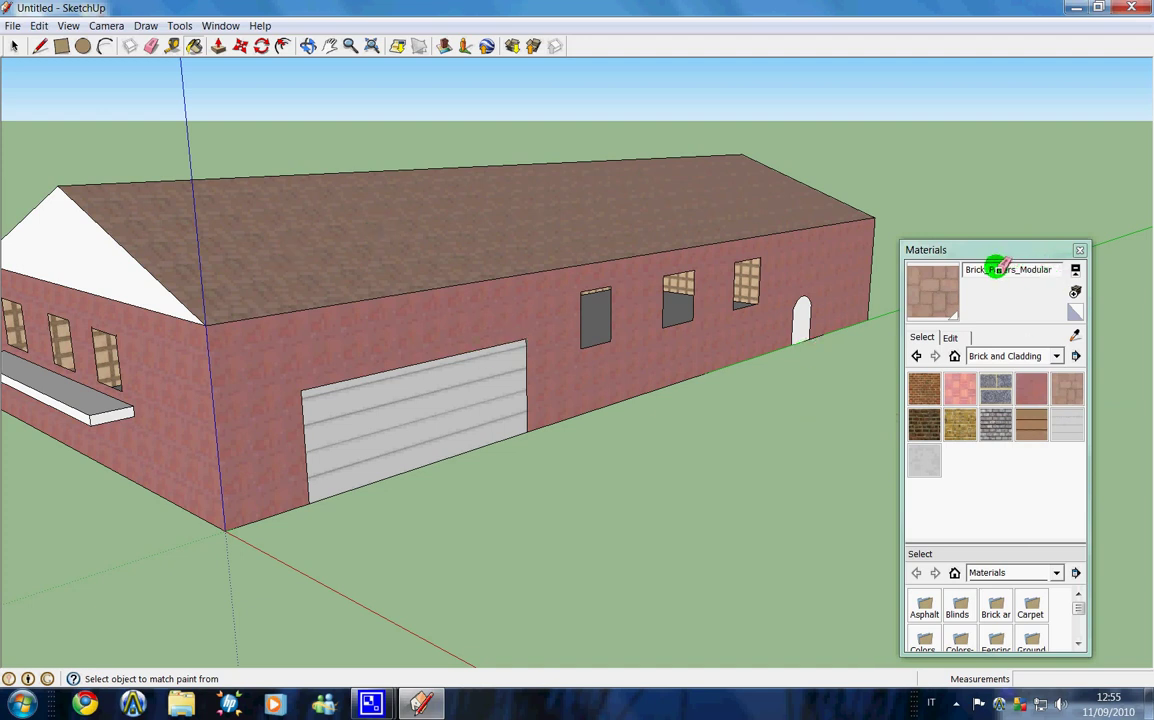
Paint one roof side with brown pavers and the long side wall with Brick_Pavers_Herringbone
click(1079, 252)
click(309, 50)
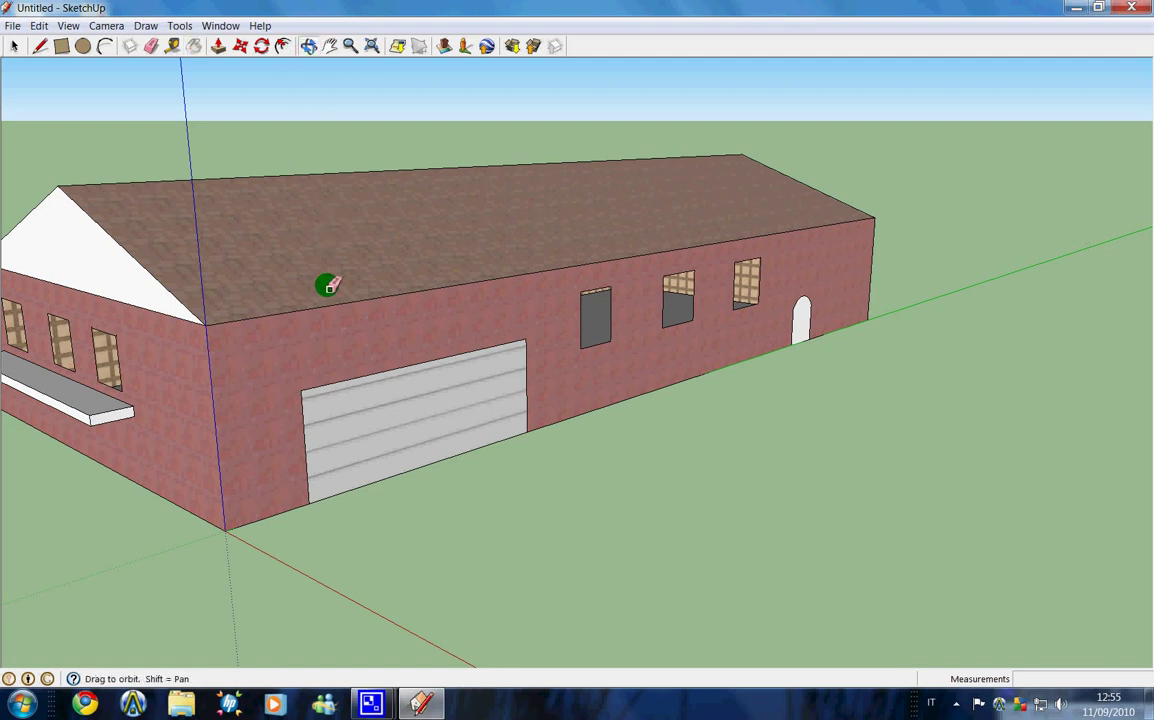
drag(325, 286, 698, 247)
mouse_move(340, 280)
mouse_down()
mouse_move(379, 304)
mouse_move(510, 330)
mouse_move(562, 291)
mouse_up()
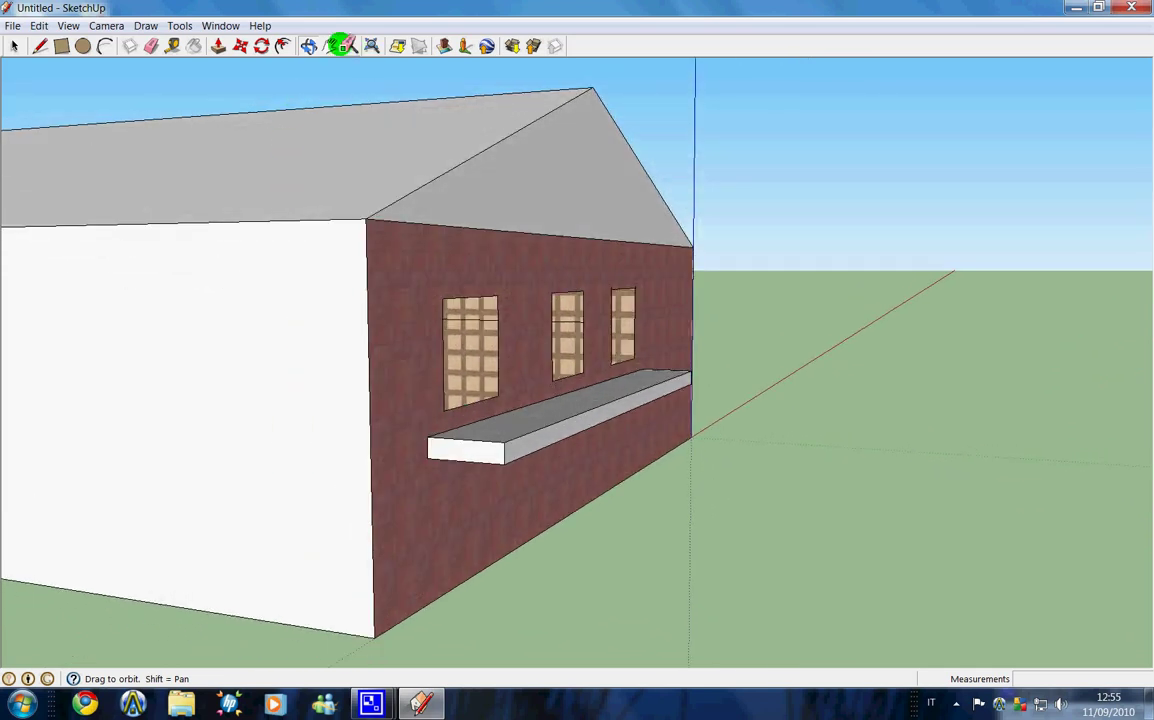
drag(345, 322, 481, 313)
scroll(479, 312, down, 3)
scroll(479, 312, down, 2)
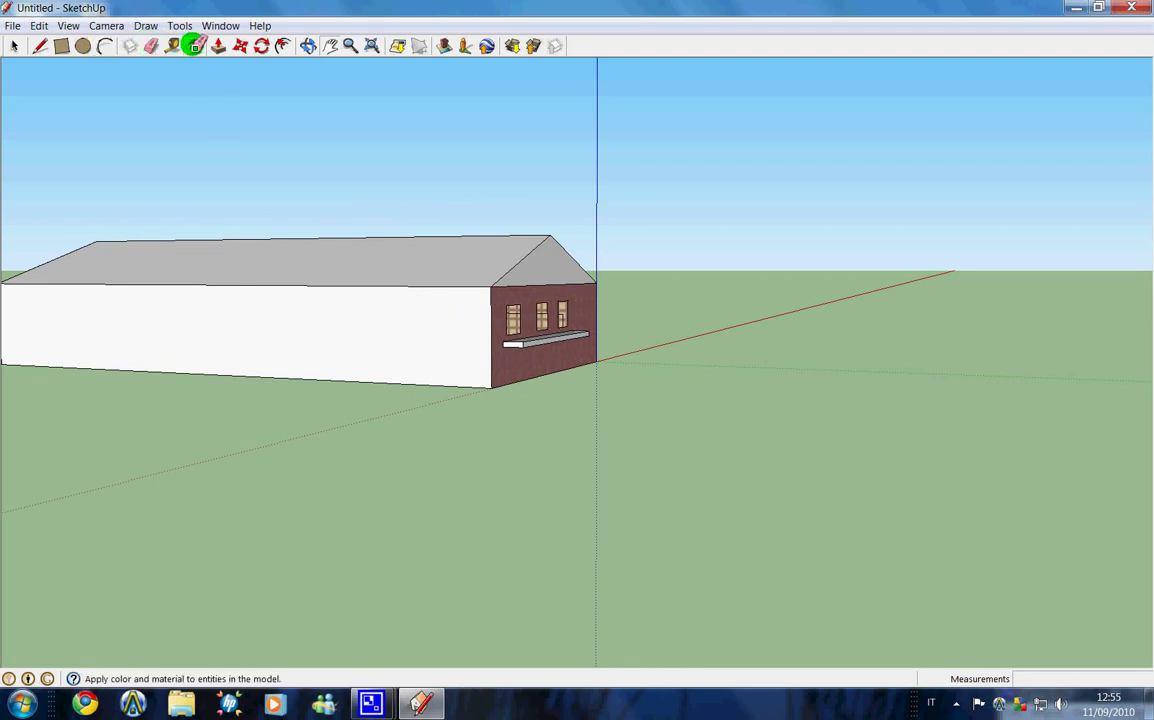
click(192, 46)
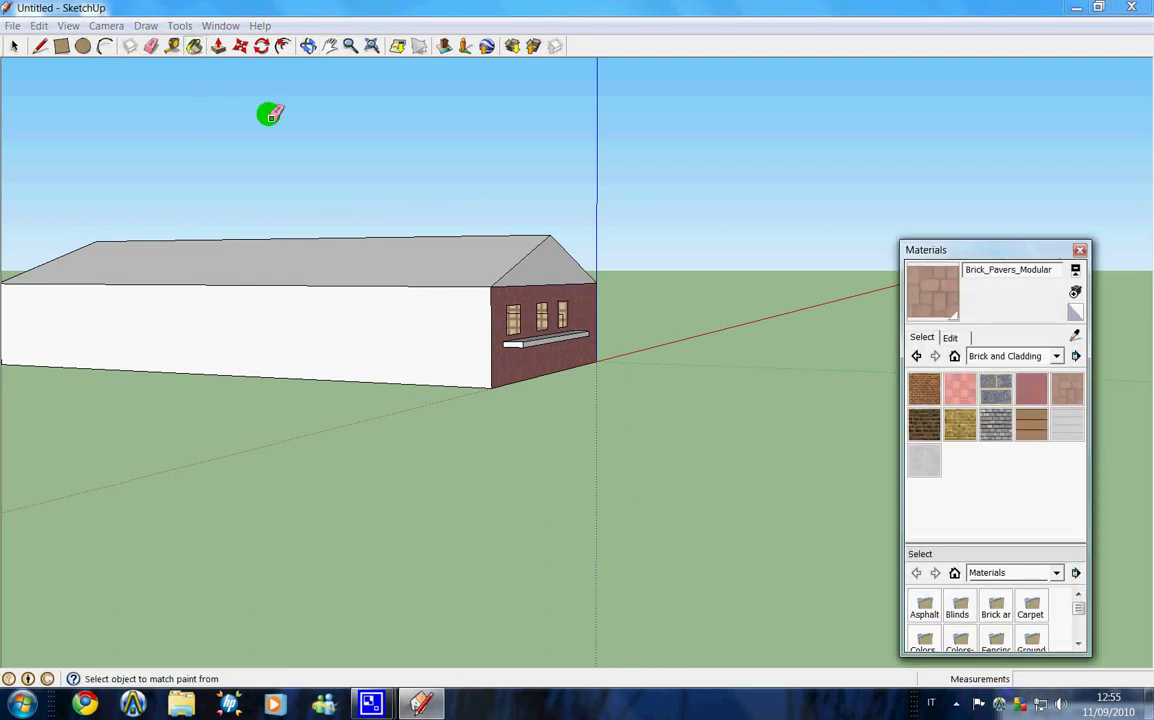
click(443, 266)
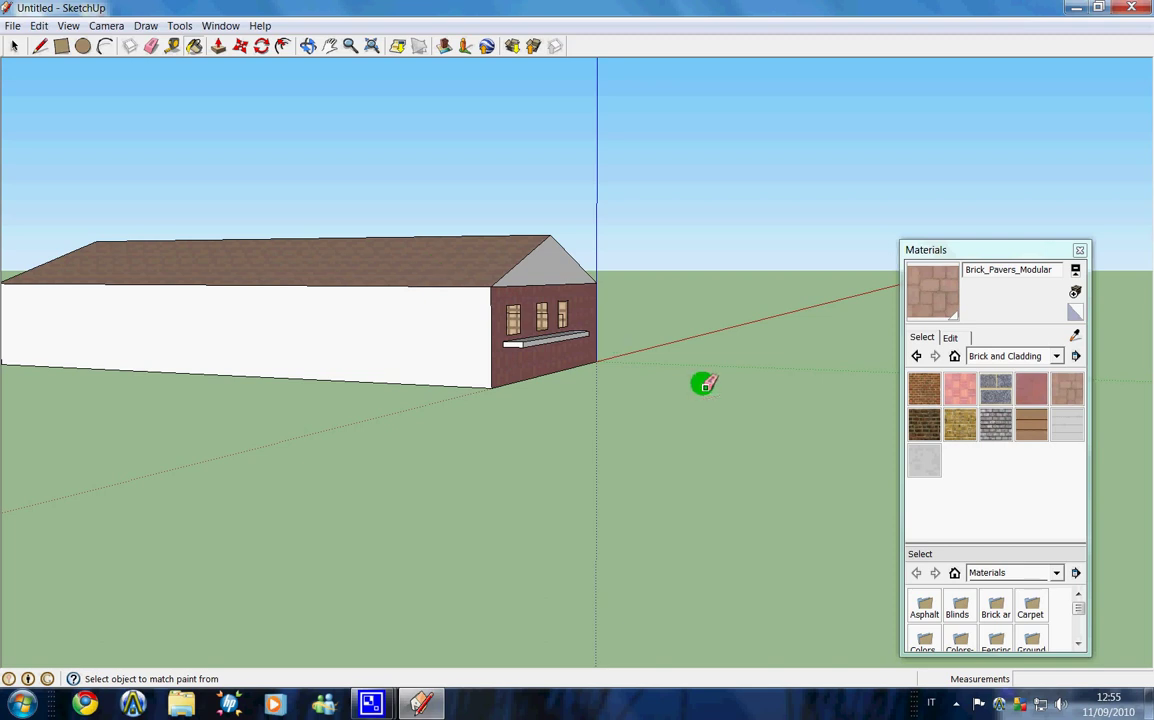
click(1031, 388)
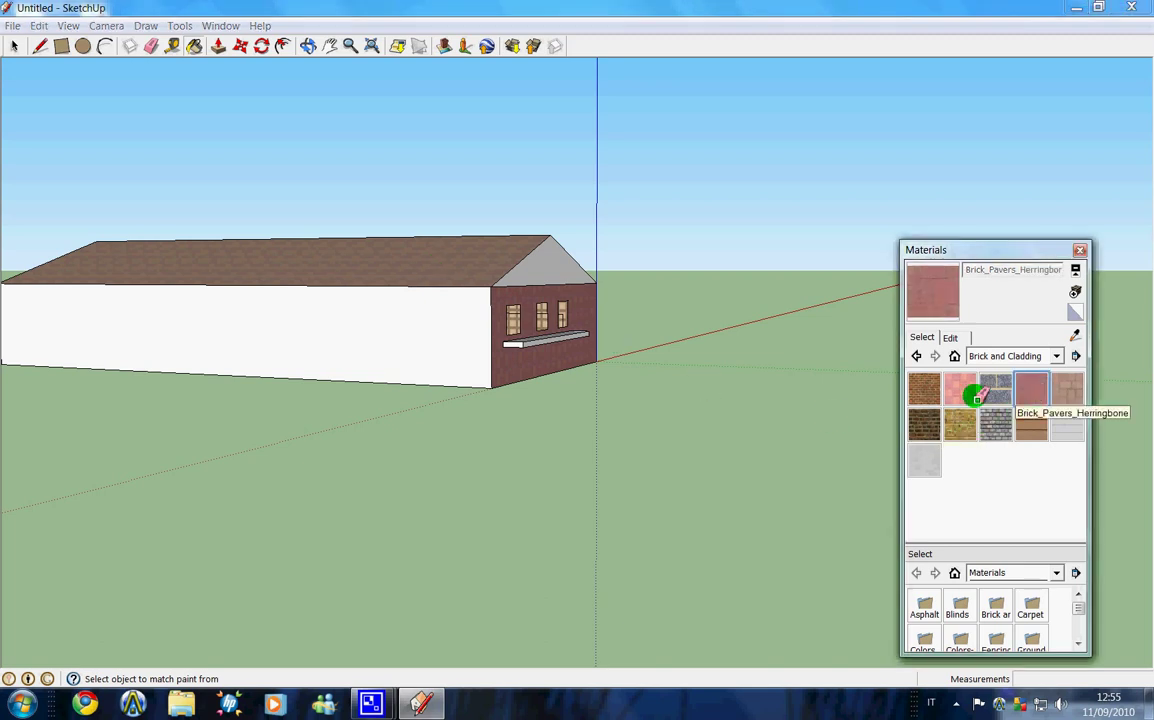
click(362, 352)
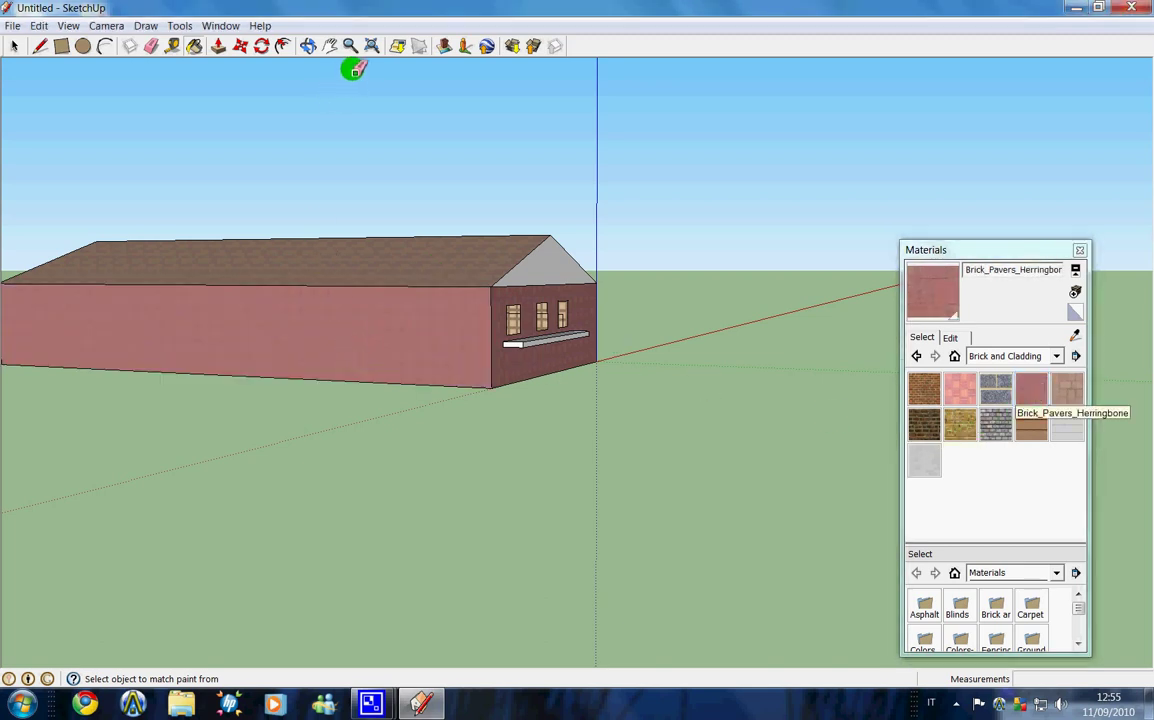
Paint the opposite end wall in herringbone brick and its gable triangle in Brick_Antique
click(307, 46)
mouse_move(223, 269)
mouse_down()
mouse_move(567, 279)
mouse_move(304, 288)
mouse_move(466, 283)
mouse_move(508, 357)
mouse_up()
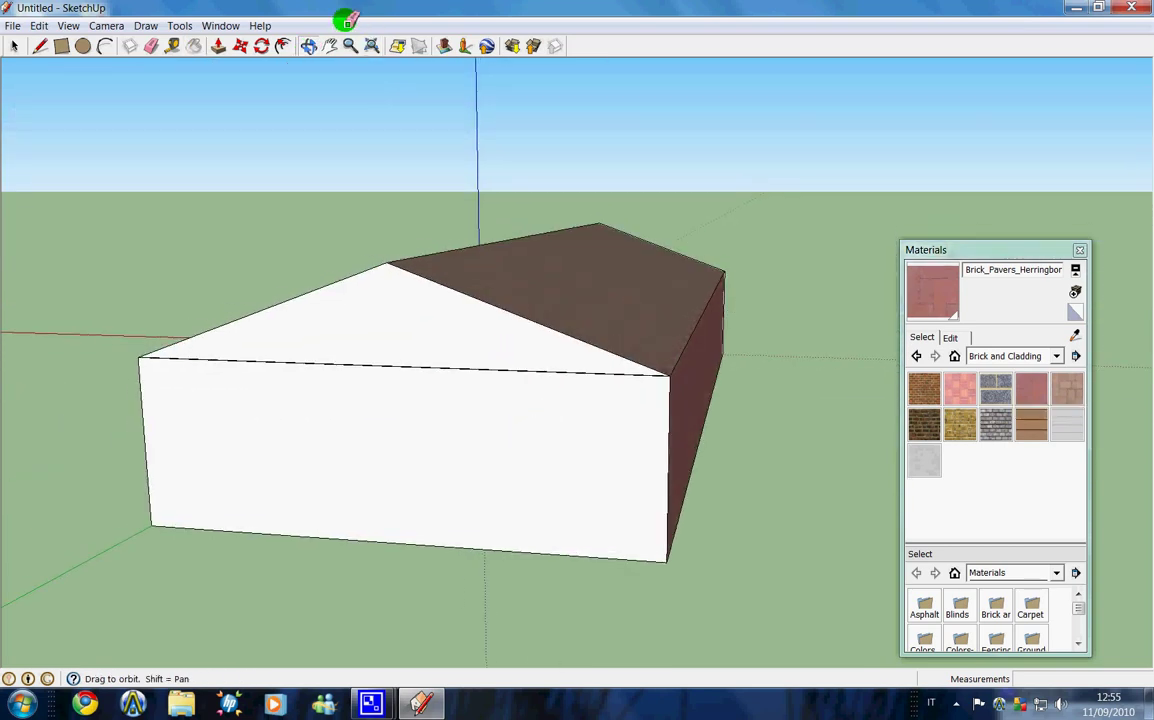
click(195, 47)
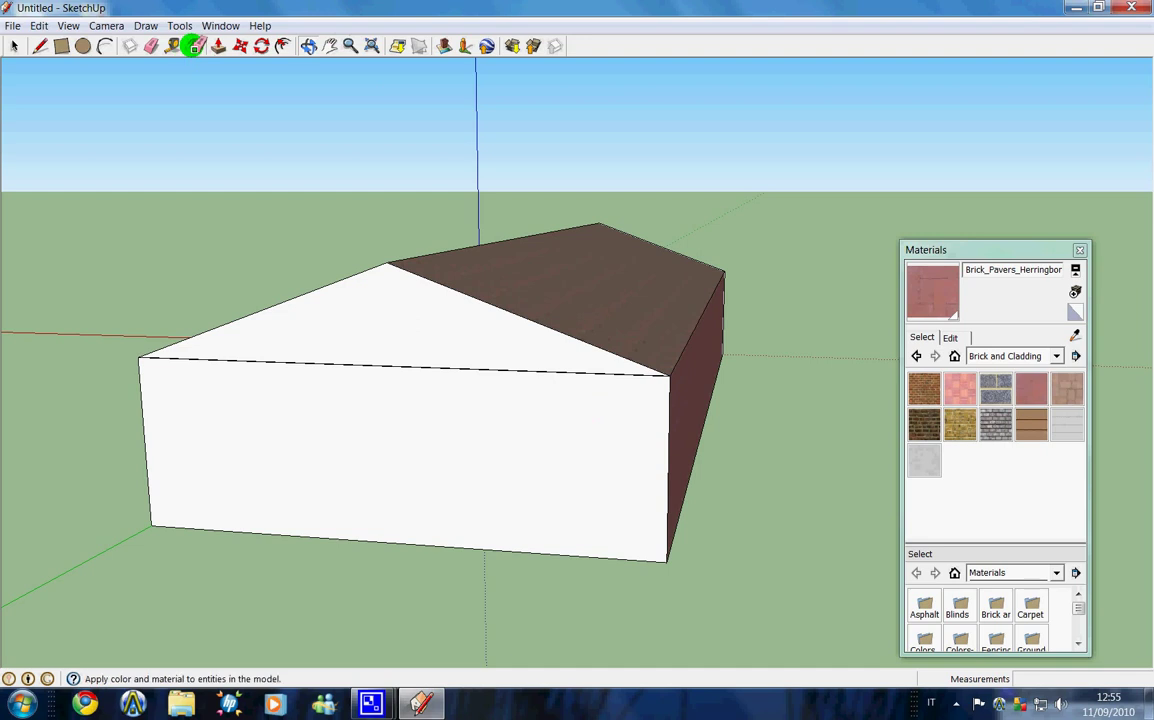
click(290, 446)
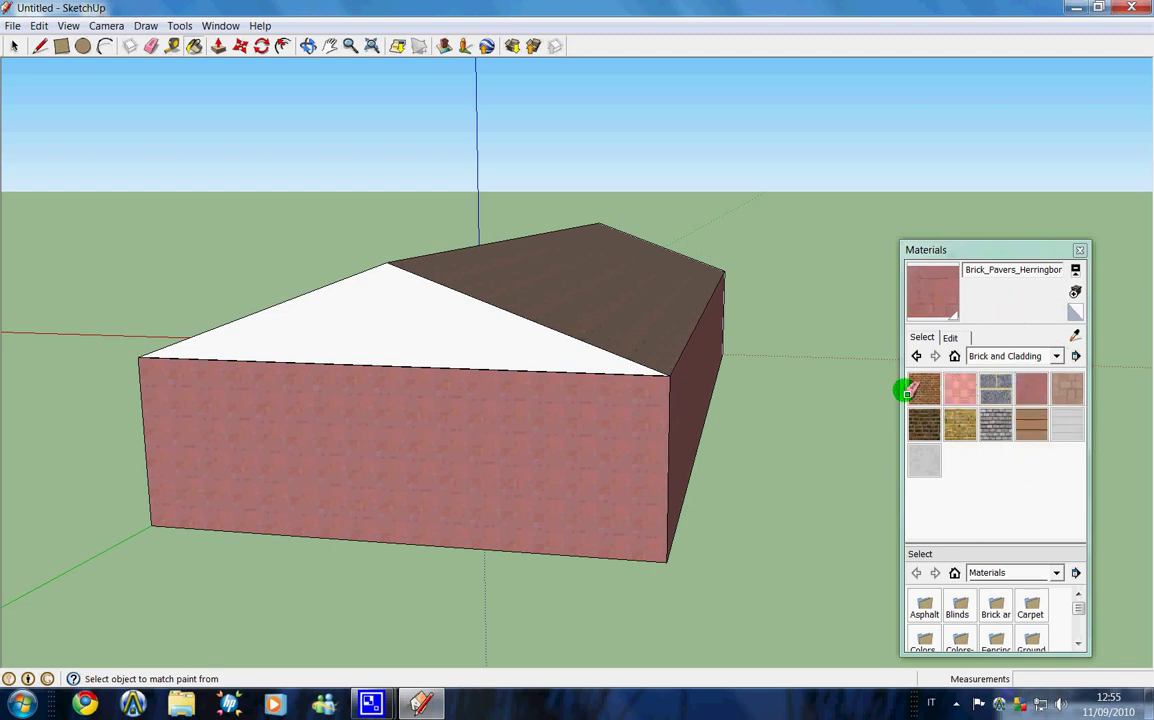
click(925, 392)
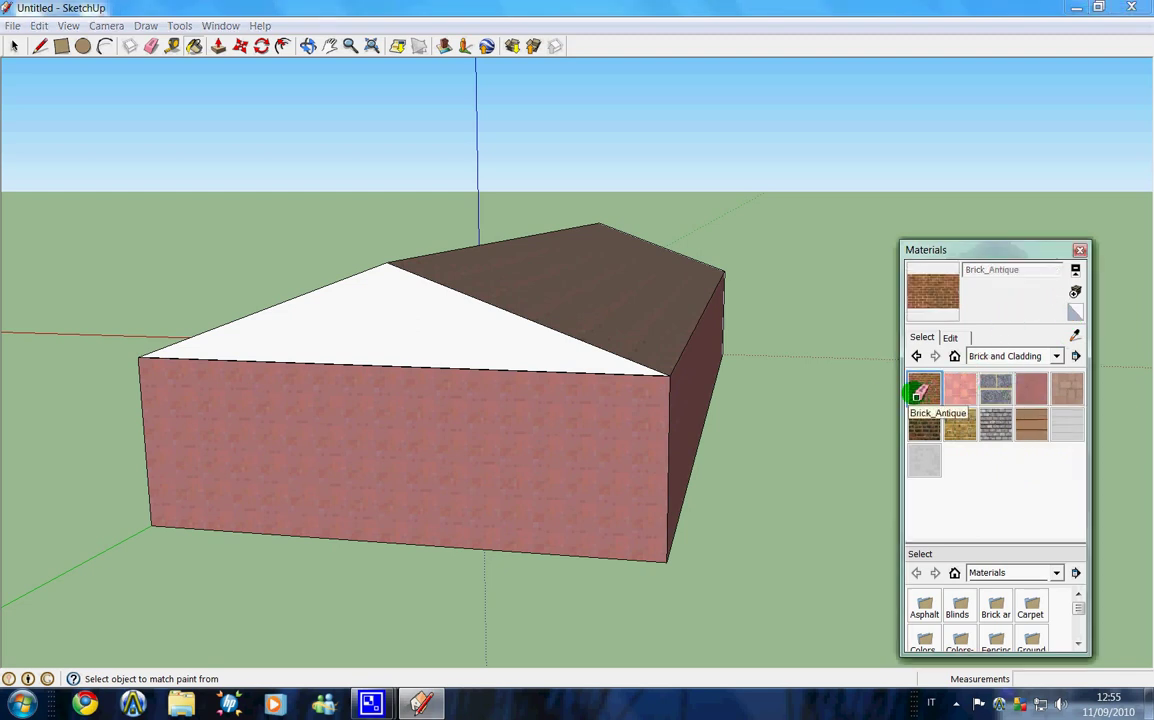
click(438, 332)
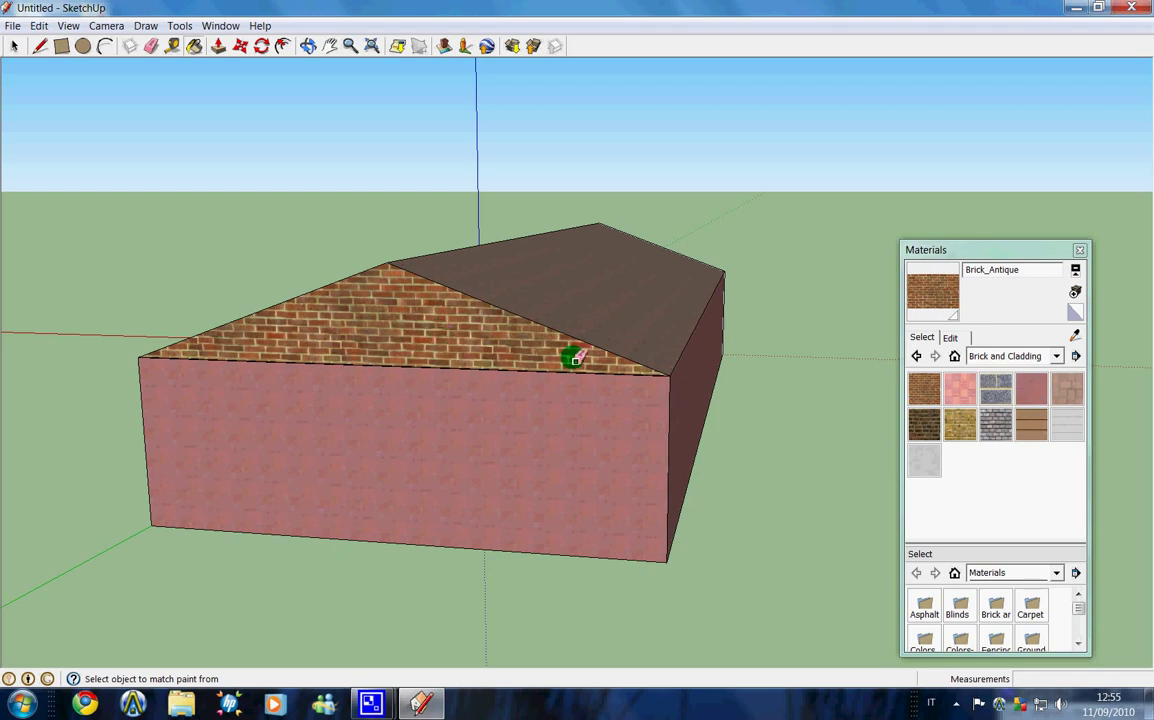
Paint the remaining white gable end with Brick_Antique, then zoom out to view the whole building
click(308, 46)
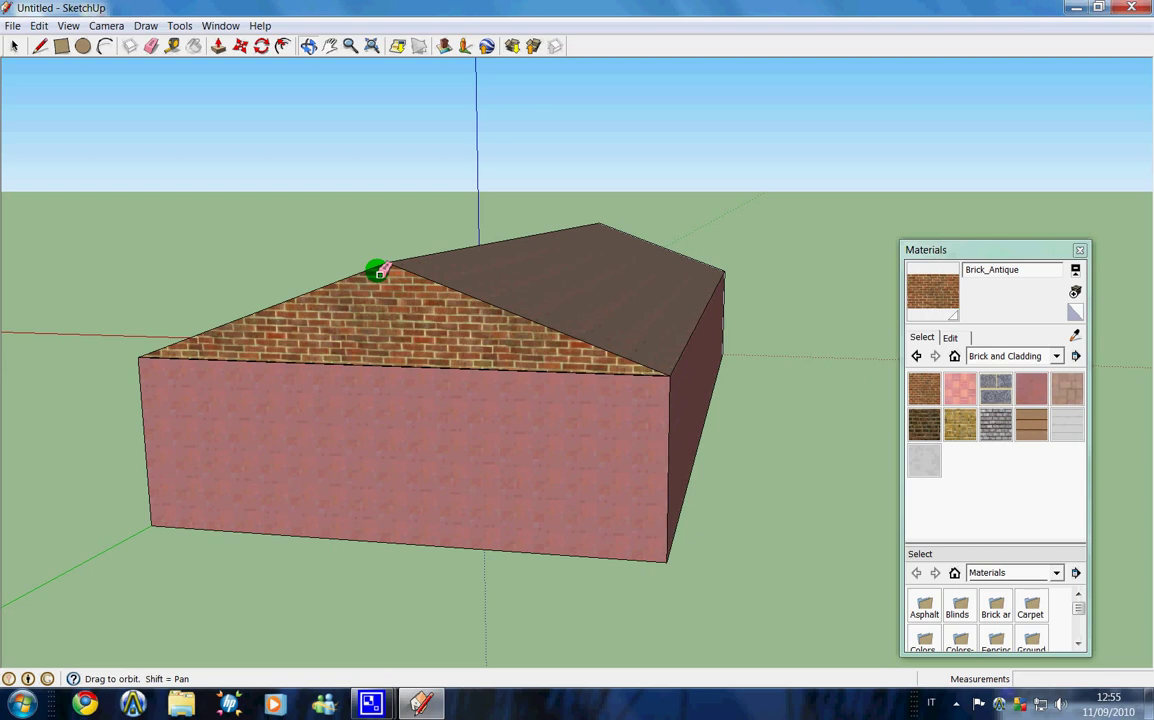
drag(385, 295, 768, 336)
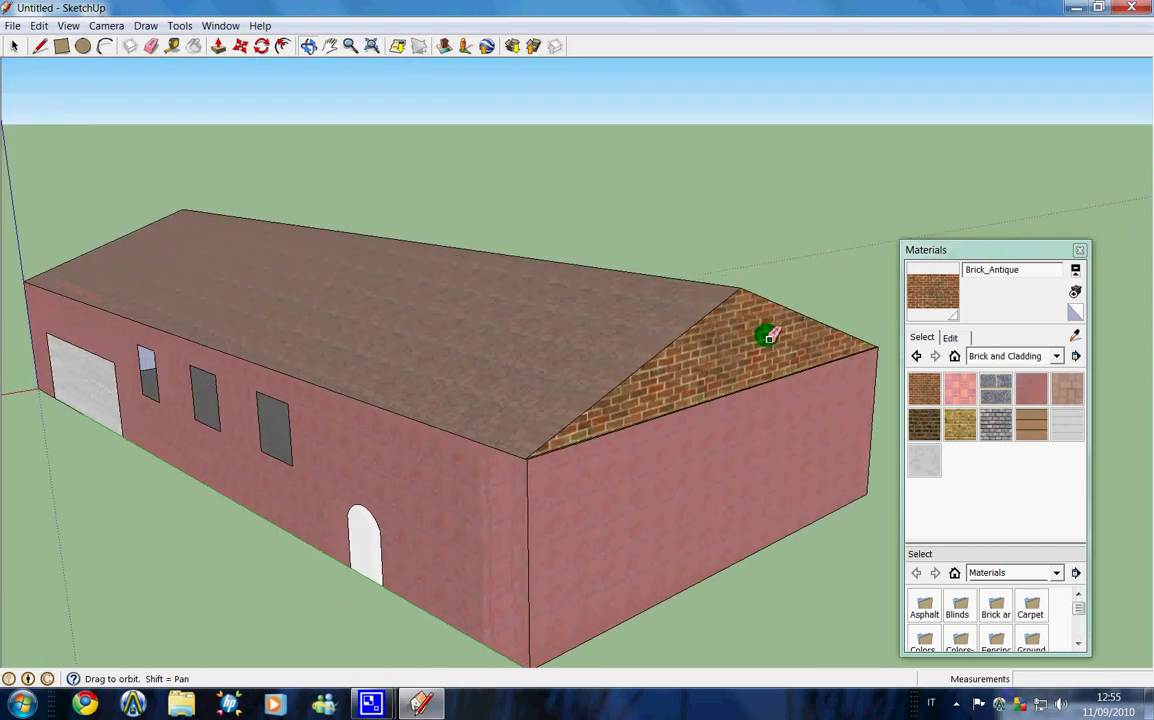
mouse_move(330, 322)
mouse_down()
mouse_move(505, 327)
mouse_move(644, 257)
mouse_move(947, 320)
mouse_up()
mouse_move(188, 409)
mouse_down()
mouse_move(322, 288)
mouse_move(381, 345)
mouse_up()
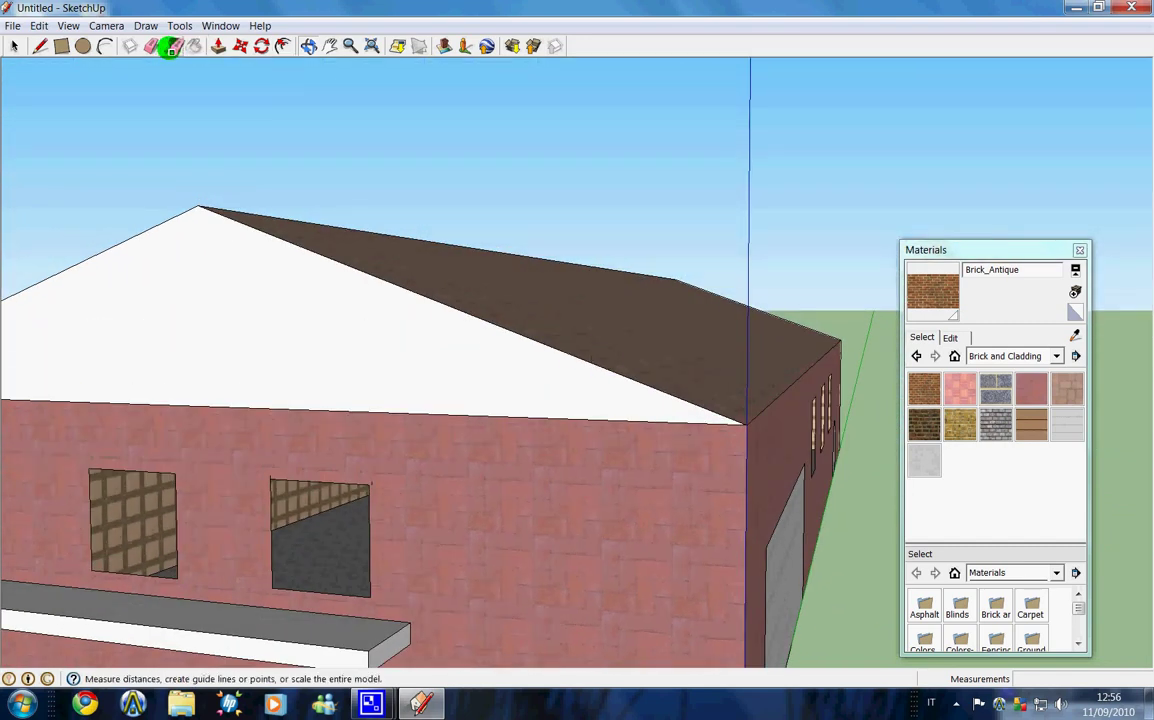
click(193, 46)
click(226, 275)
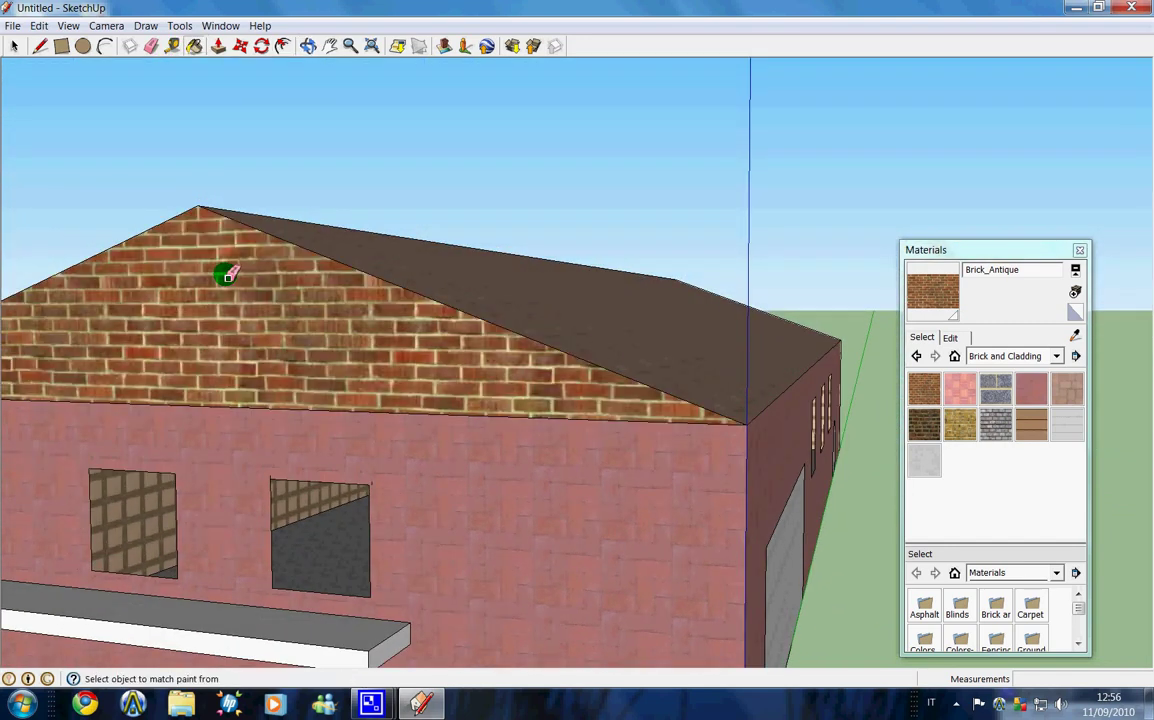
scroll(177, 72, down, 3)
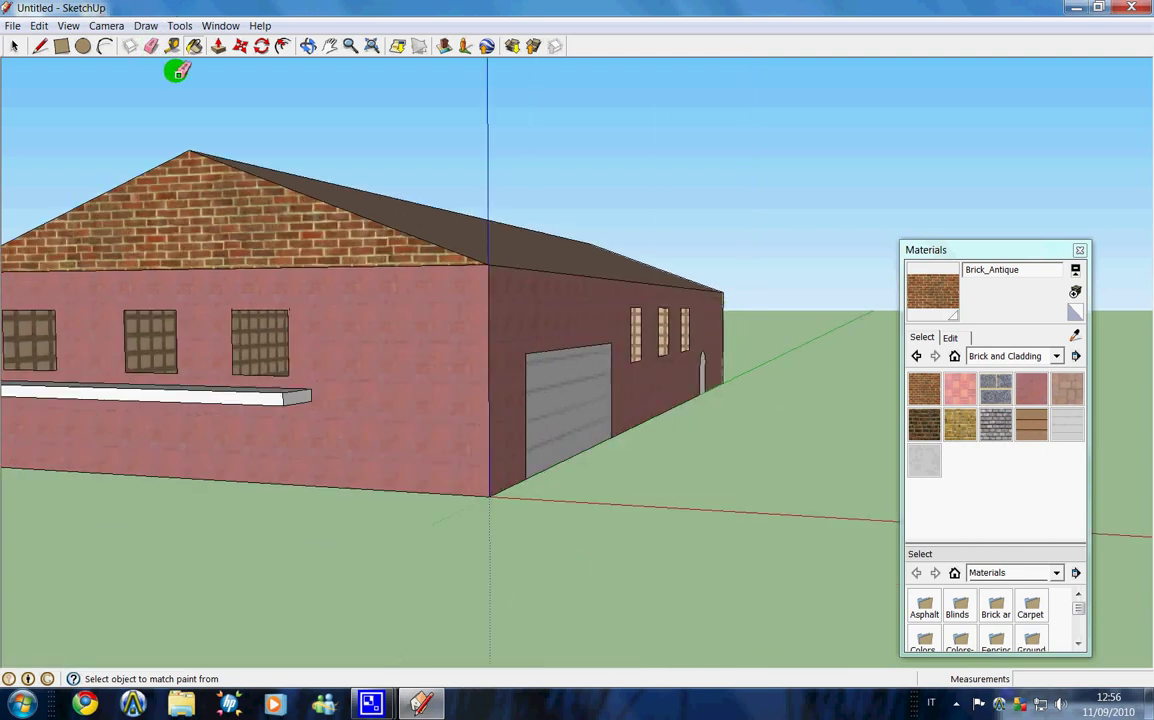
scroll(177, 72, down, 2)
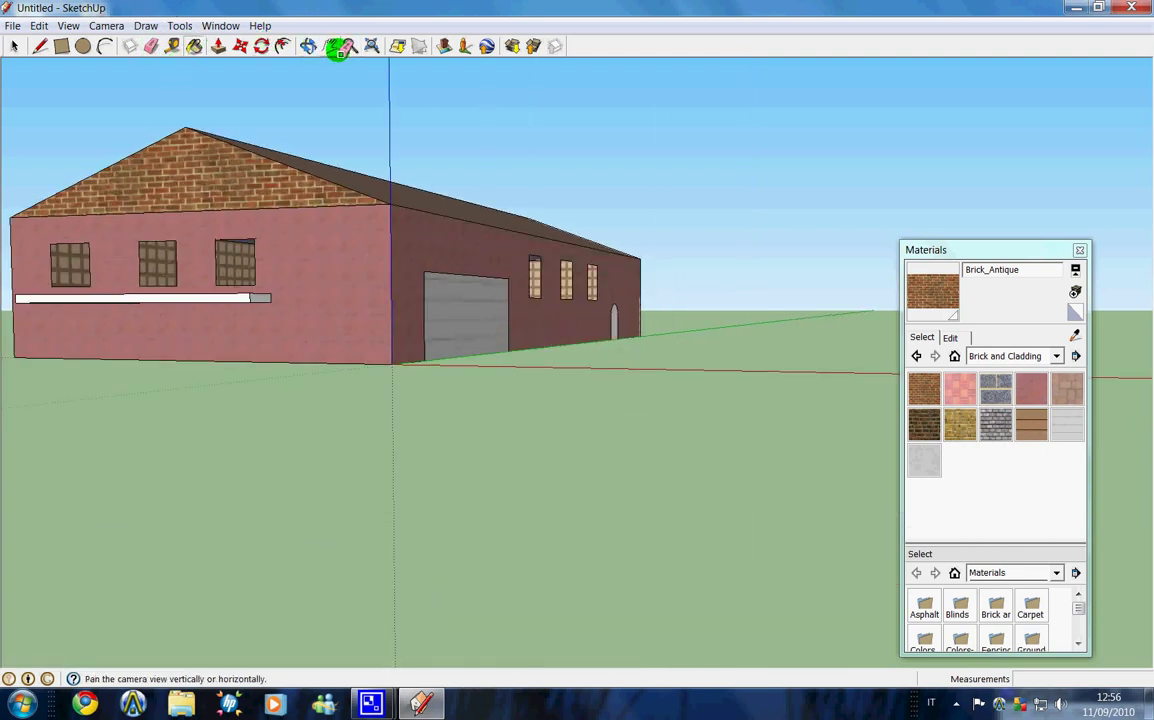
click(309, 46)
mouse_move(314, 62)
mouse_down()
mouse_move(322, 234)
mouse_move(309, 294)
mouse_move(268, 288)
mouse_move(272, 277)
mouse_up()
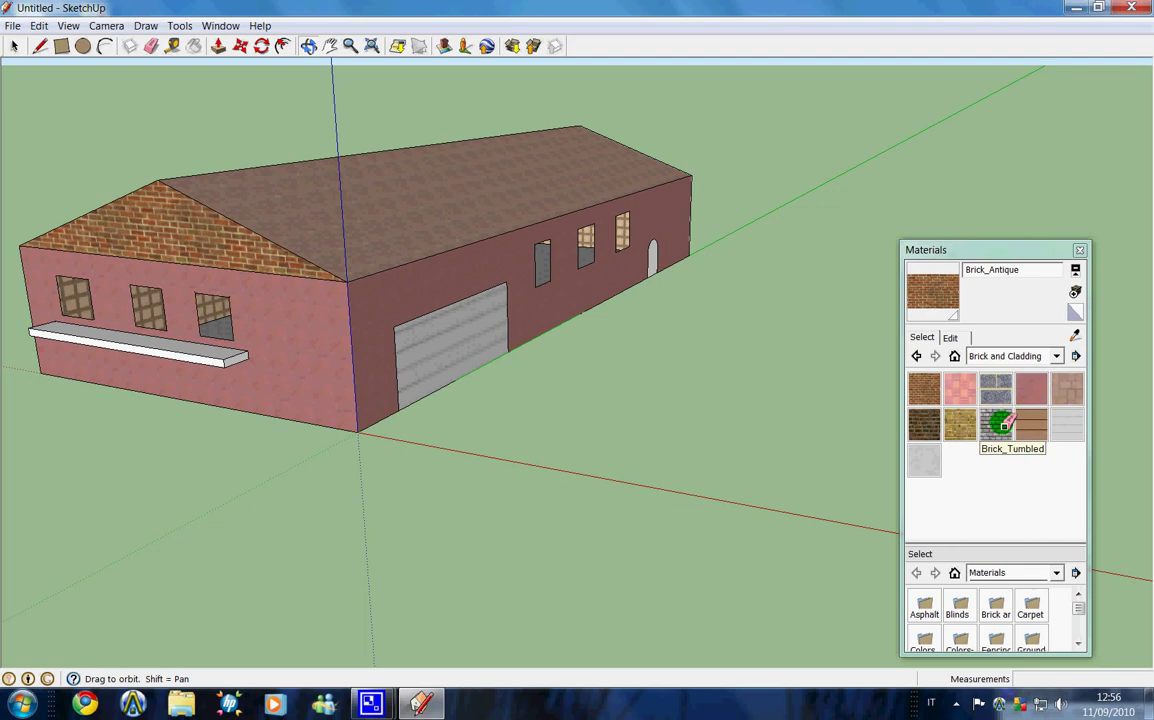
Paint the ledge below the gable-end windows with Stone_Masonry_Multi from the Stone category, then close Materials
click(1057, 356)
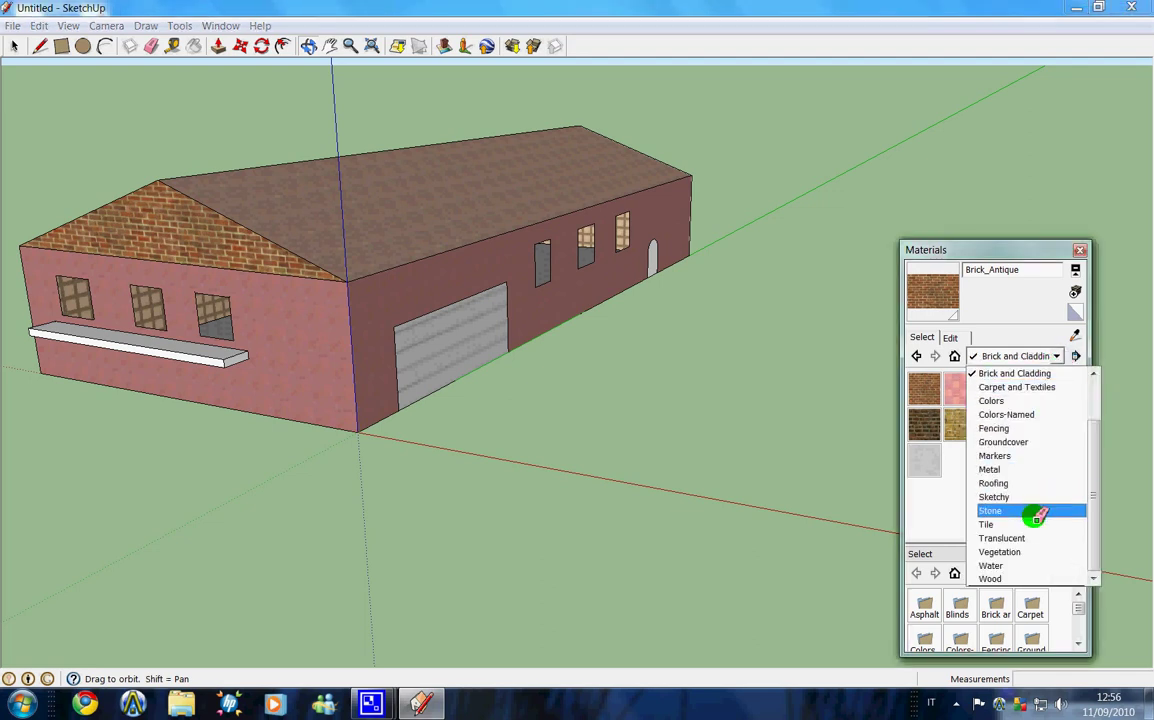
click(1032, 511)
click(922, 428)
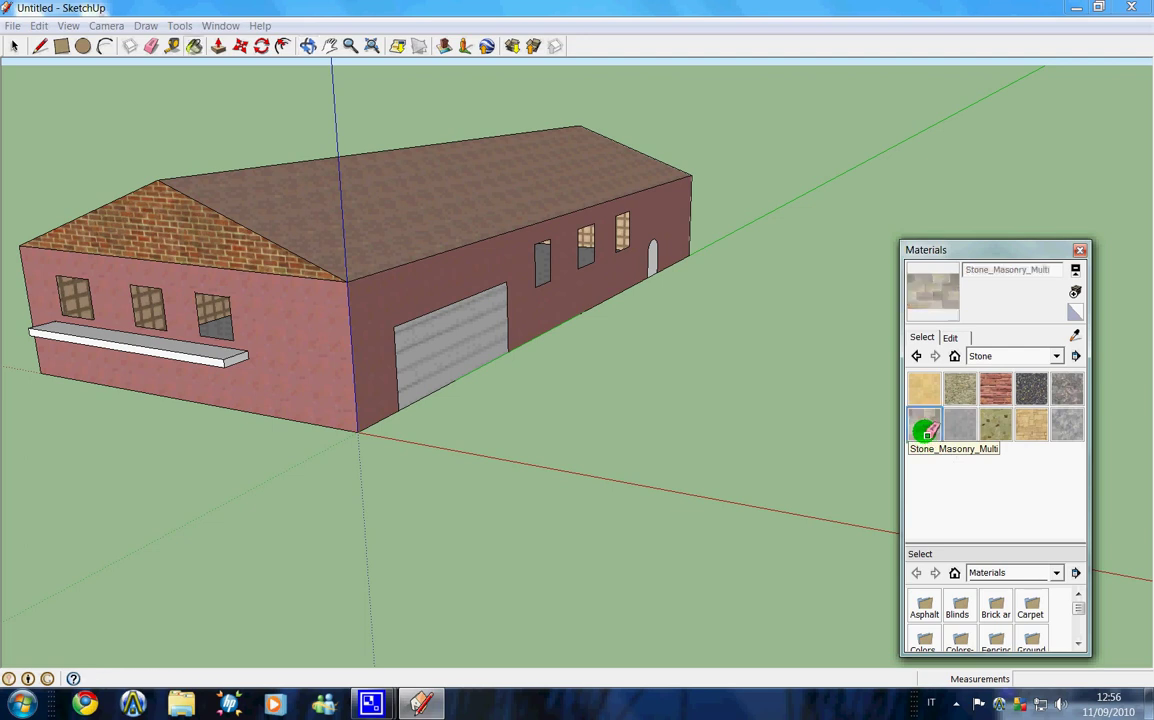
click(160, 354)
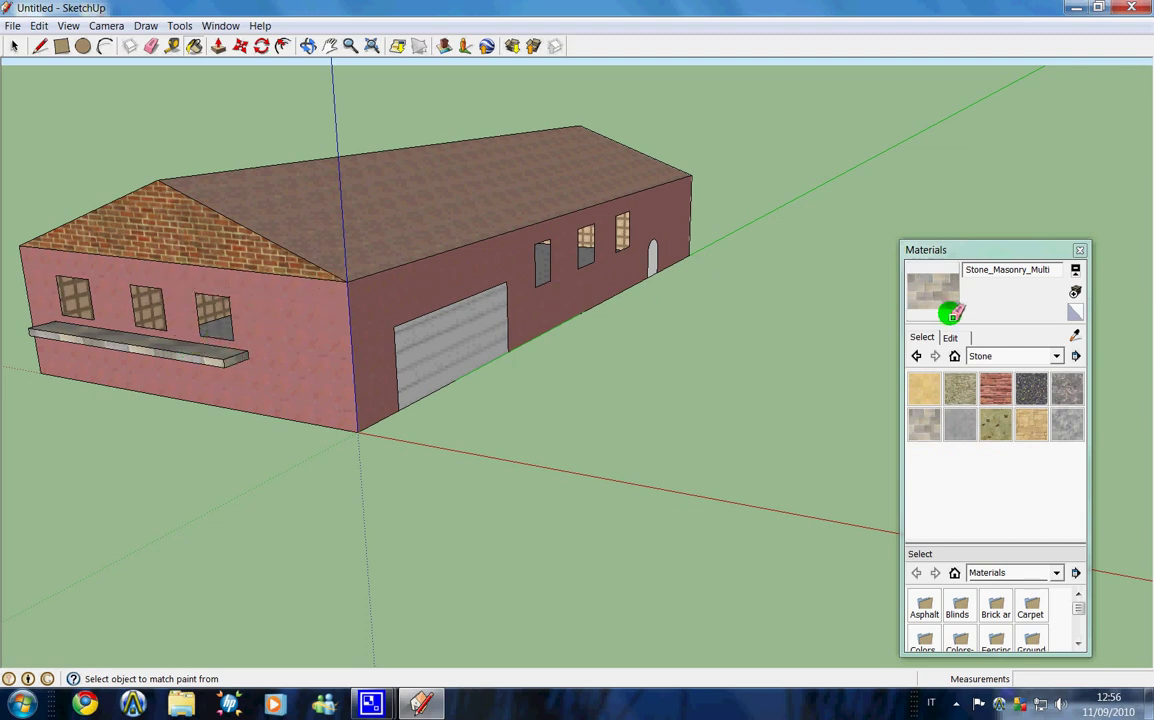
click(1082, 249)
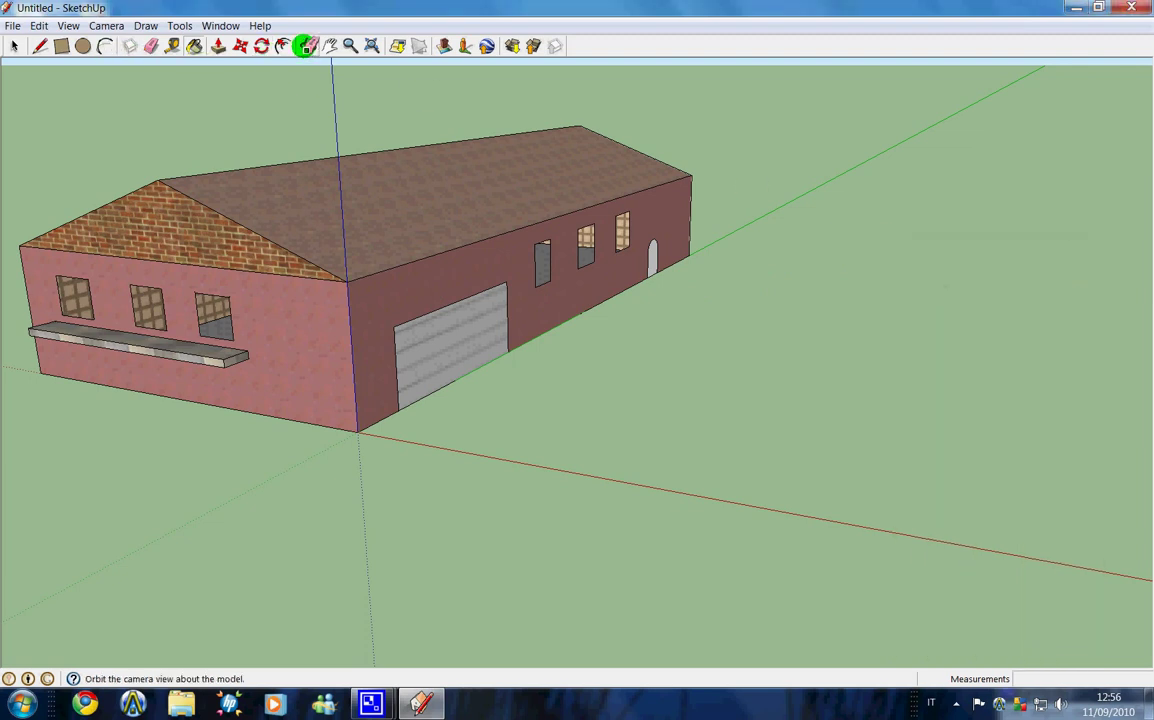
Paint the arched door on the long side wall with Wood_Floor_Parquet from the Wood category
click(308, 46)
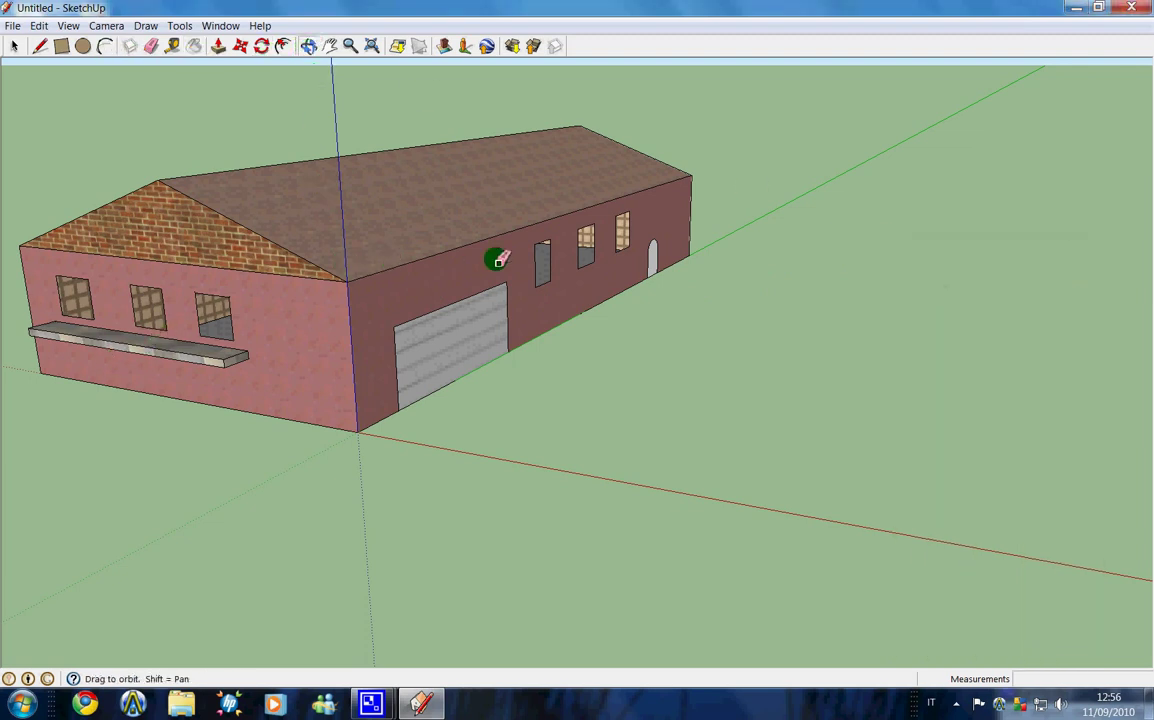
mouse_move(557, 245)
mouse_down()
mouse_move(541, 273)
mouse_move(374, 319)
mouse_move(283, 258)
mouse_move(690, 237)
mouse_move(695, 201)
mouse_move(685, 227)
mouse_move(537, 257)
mouse_move(368, 242)
mouse_up()
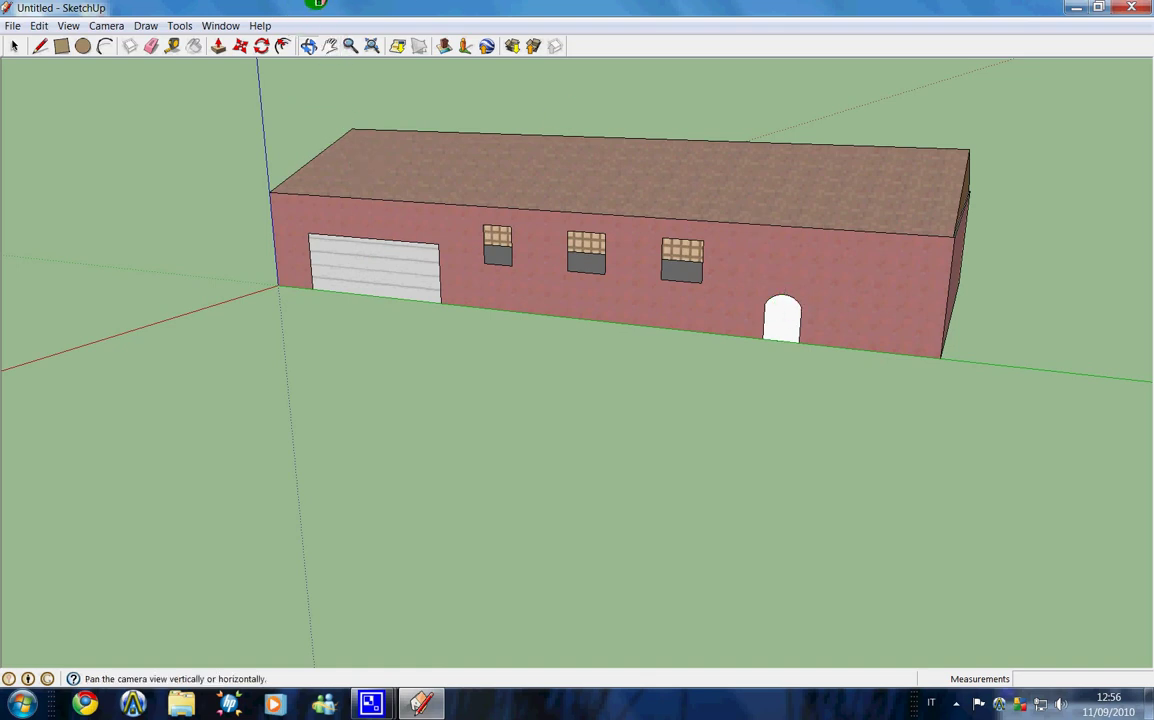
click(197, 47)
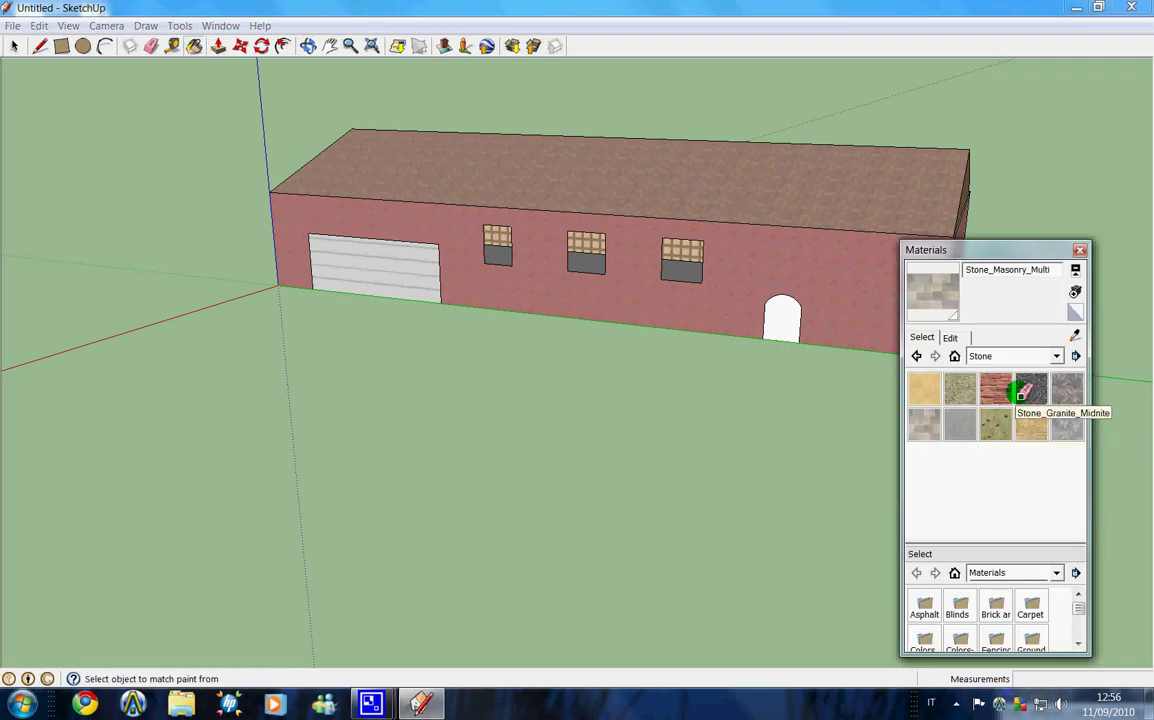
click(1053, 355)
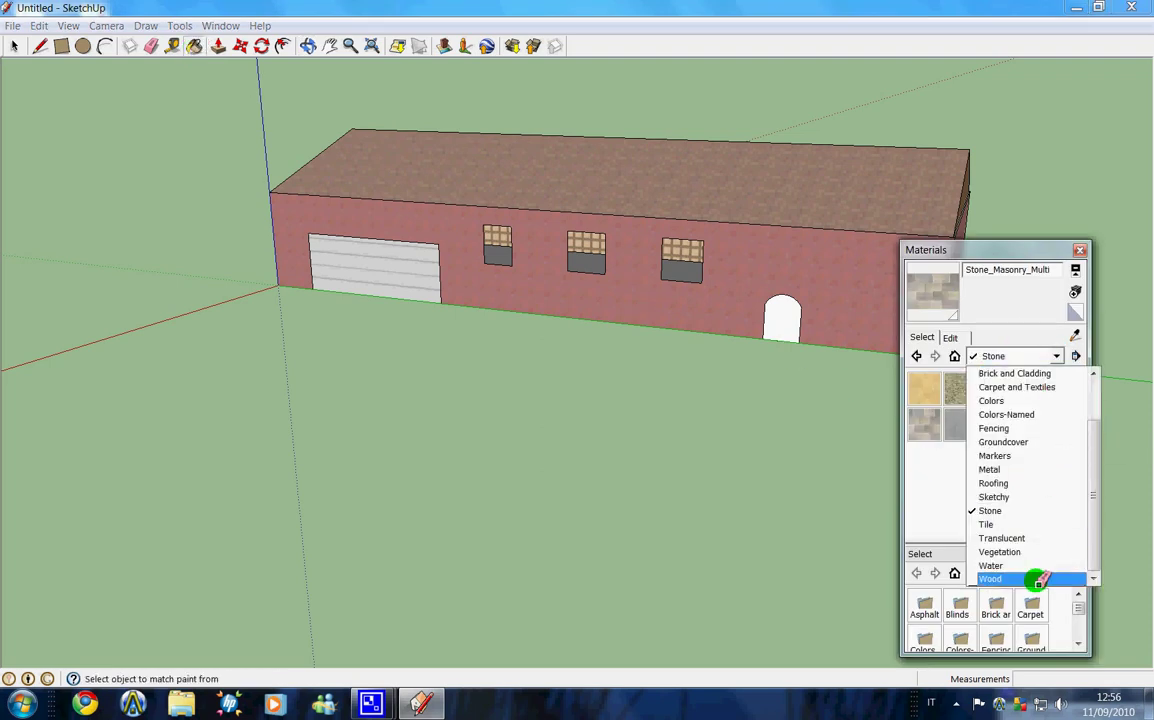
click(1030, 578)
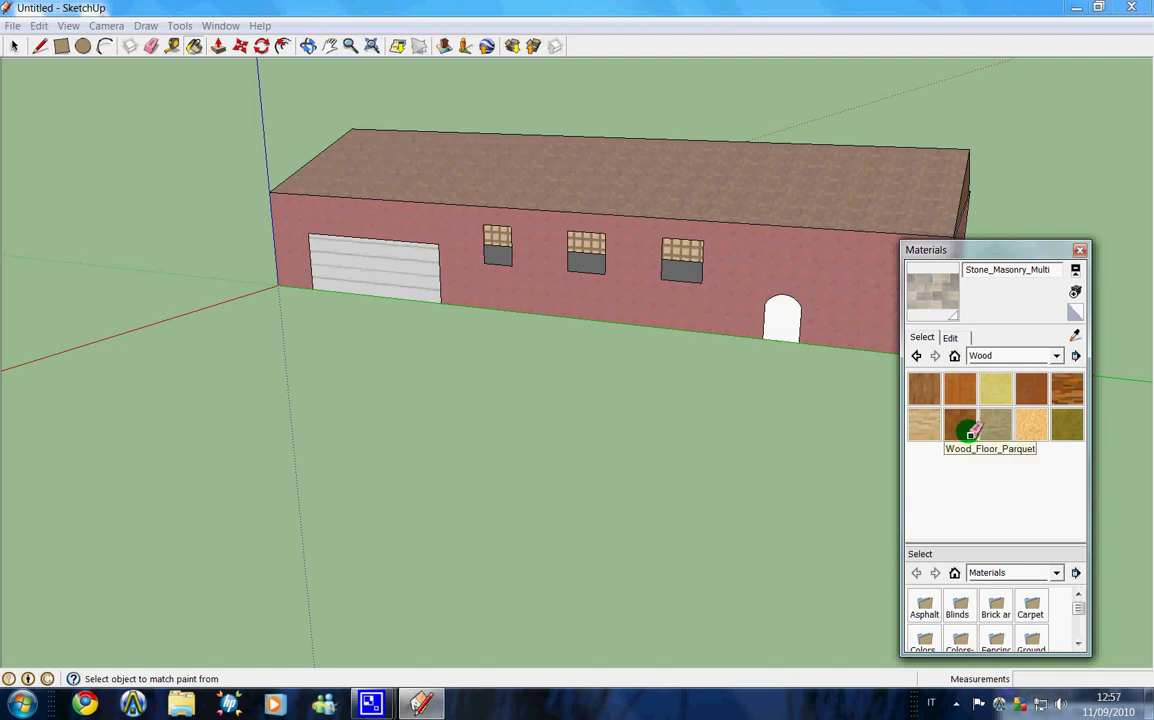
click(964, 428)
click(776, 322)
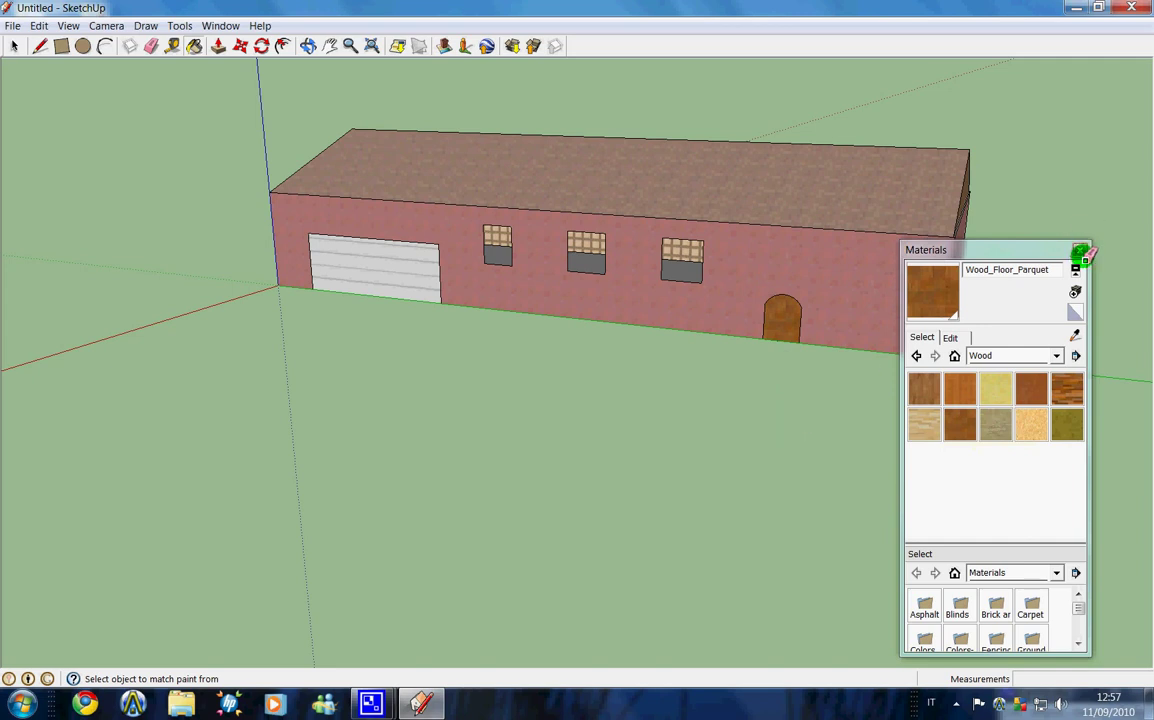
click(1080, 249)
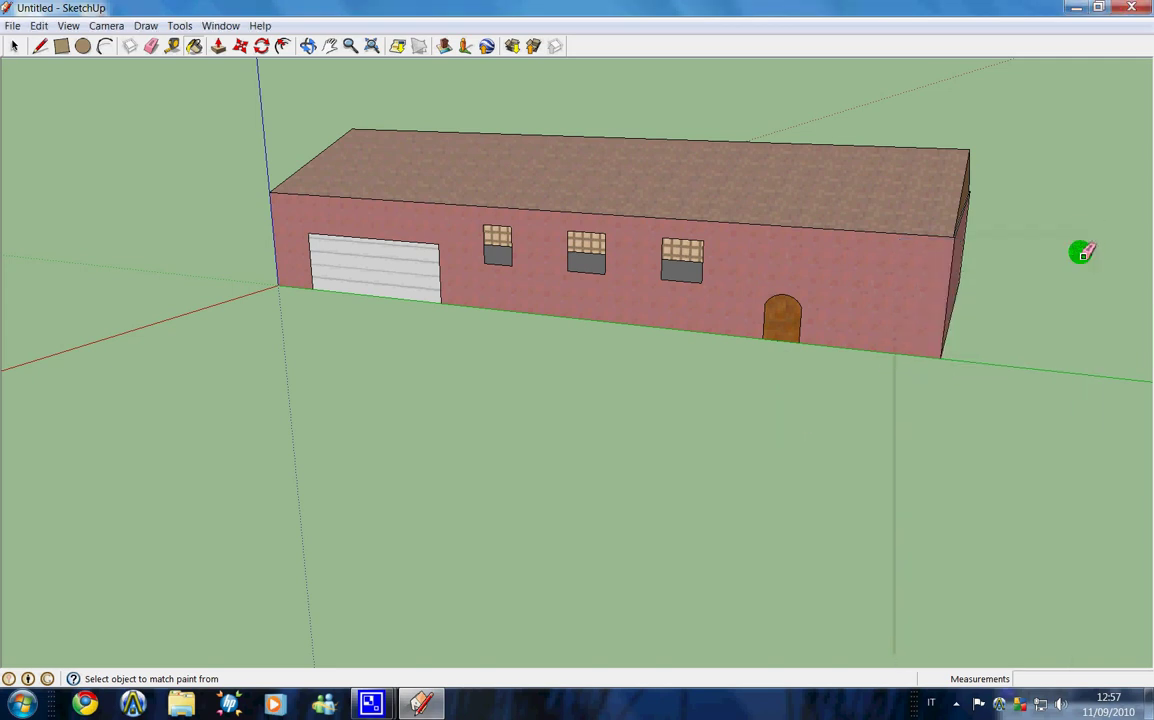
Orbit back to the gable end and garage side, then open the screen recorder's options
click(84, 47)
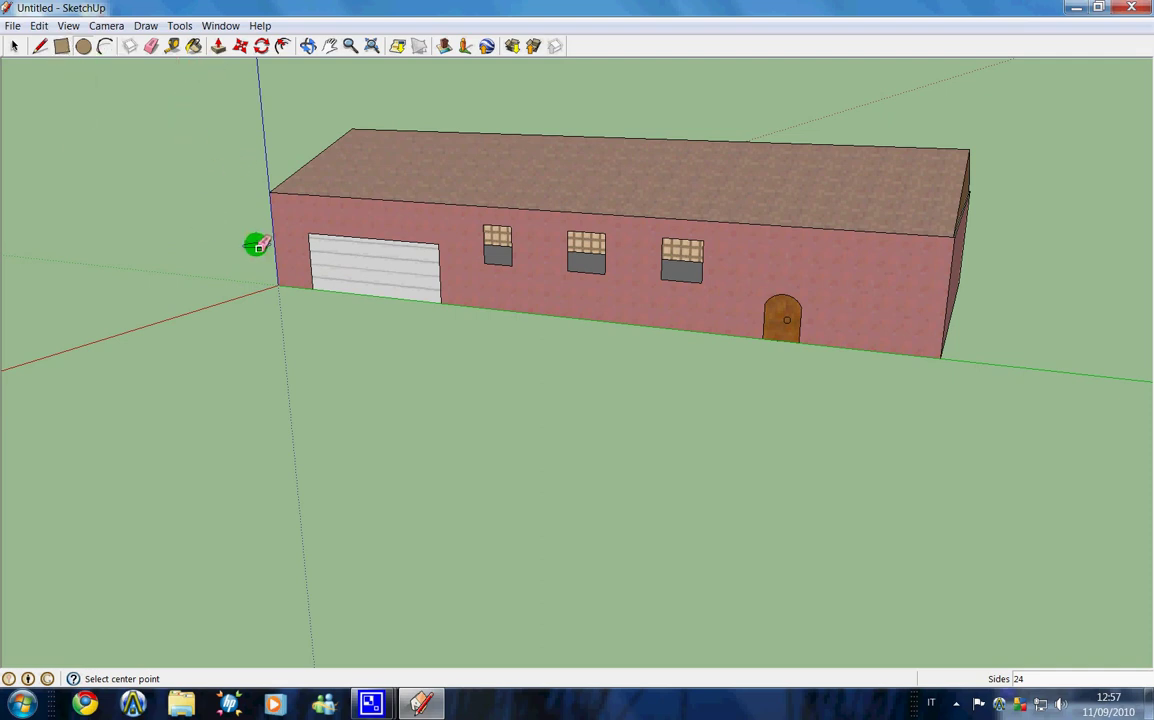
click(307, 47)
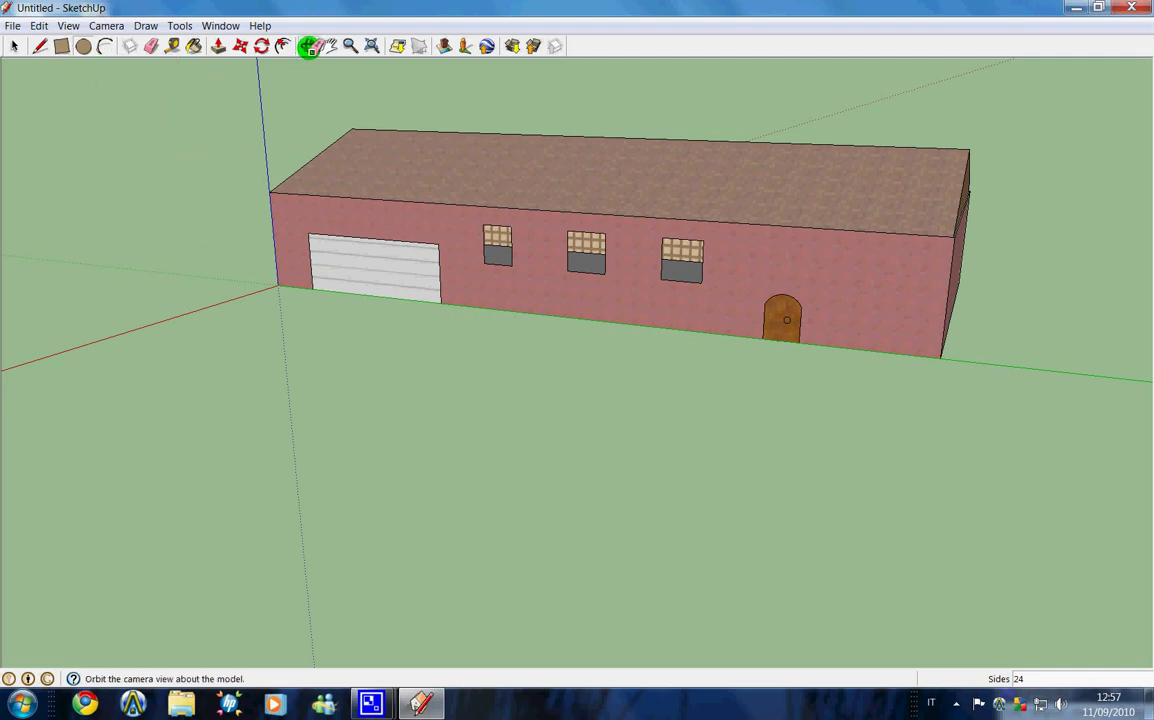
mouse_move(354, 190)
mouse_down()
mouse_move(561, 301)
mouse_move(915, 228)
mouse_move(685, 227)
mouse_move(485, 289)
mouse_move(788, 224)
mouse_move(335, 245)
mouse_move(561, 276)
mouse_move(688, 234)
mouse_move(626, 191)
mouse_move(780, 201)
mouse_move(894, 276)
mouse_move(618, 340)
mouse_move(278, 314)
mouse_move(399, 252)
mouse_up()
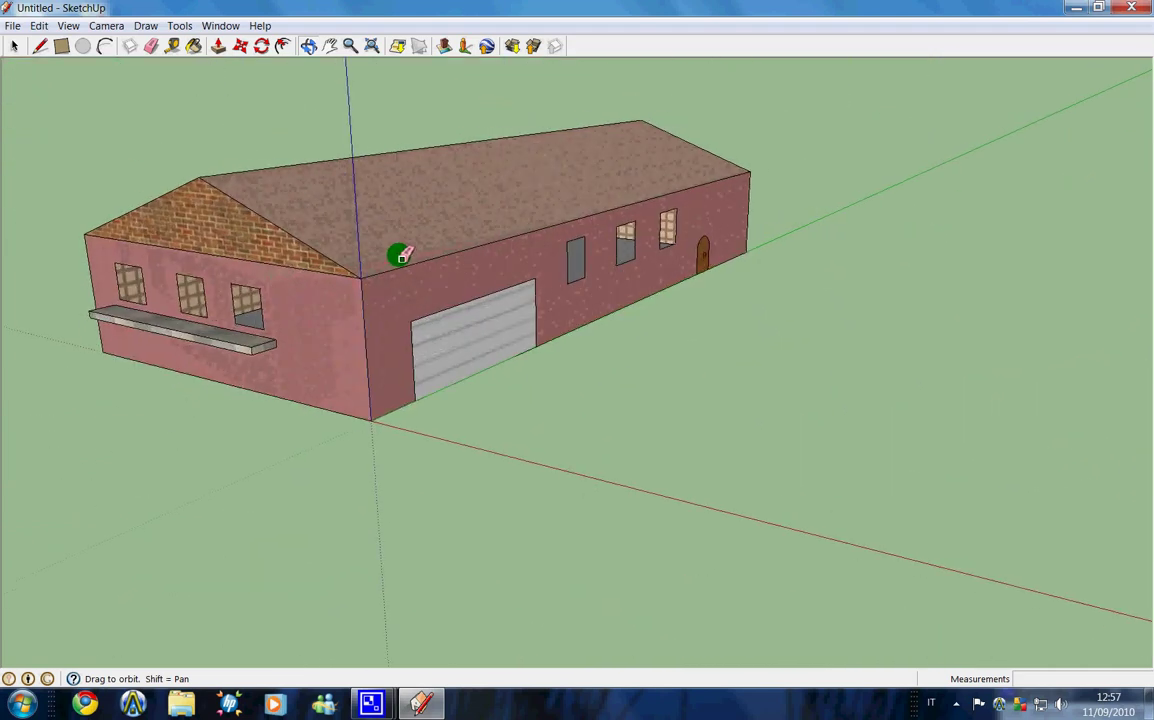
click(979, 703)
right_click(929, 623)
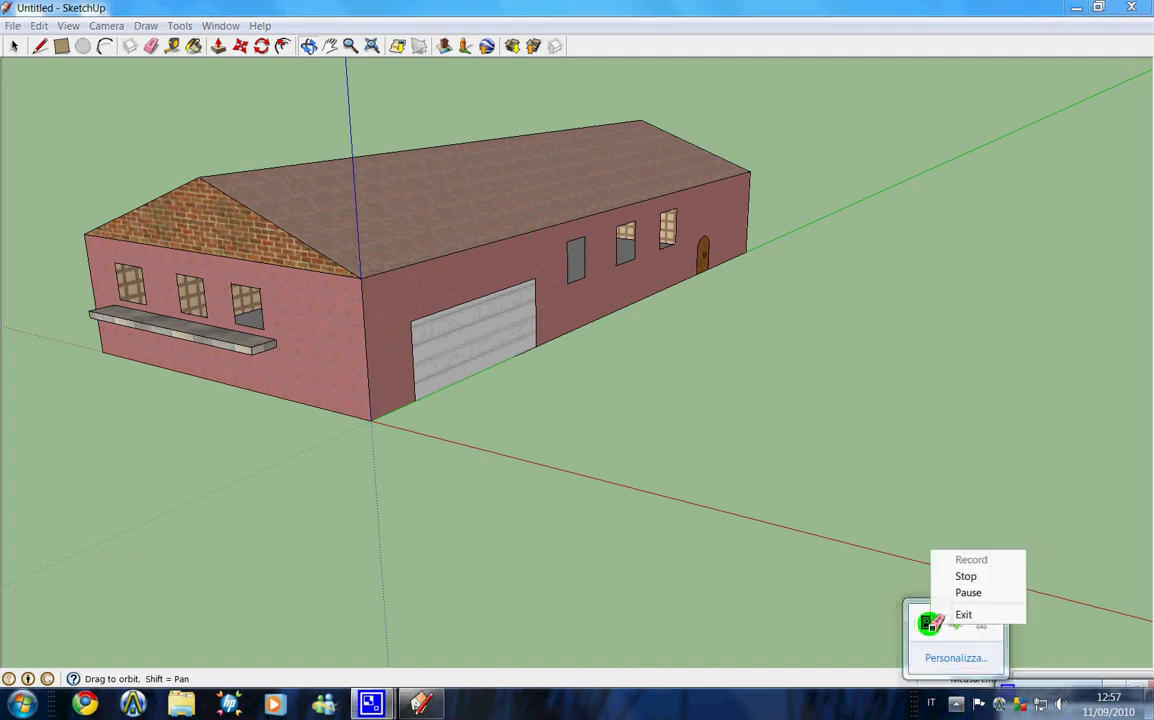